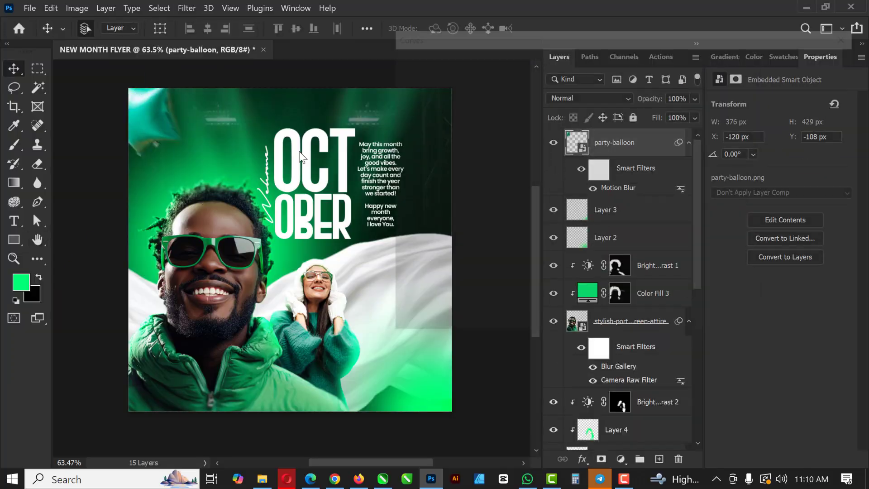
key("ctrl+j")
left_click(589, 98)
left_click(589, 98)
left_click(572, 211)
right_click(644, 249)
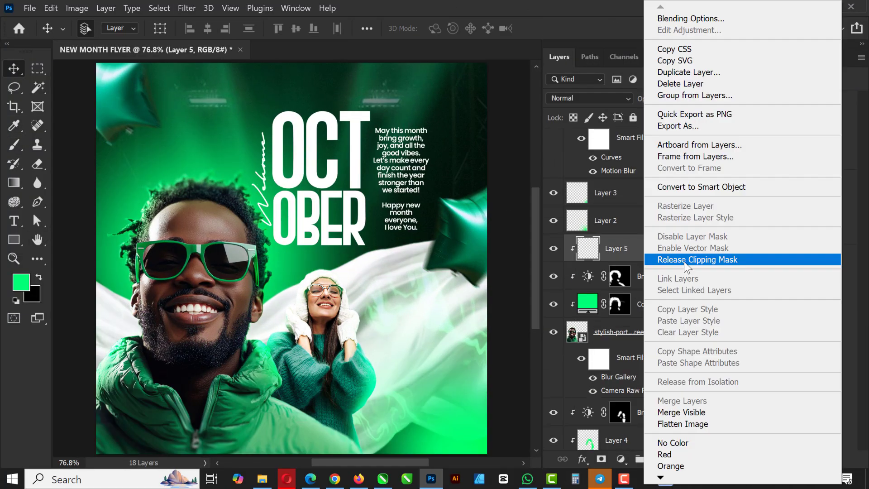
key("b")
key("ctrl+alt+shift+e")
left_click(620, 459)
left_click(620, 459)
left_click(735, 79)
key("b")
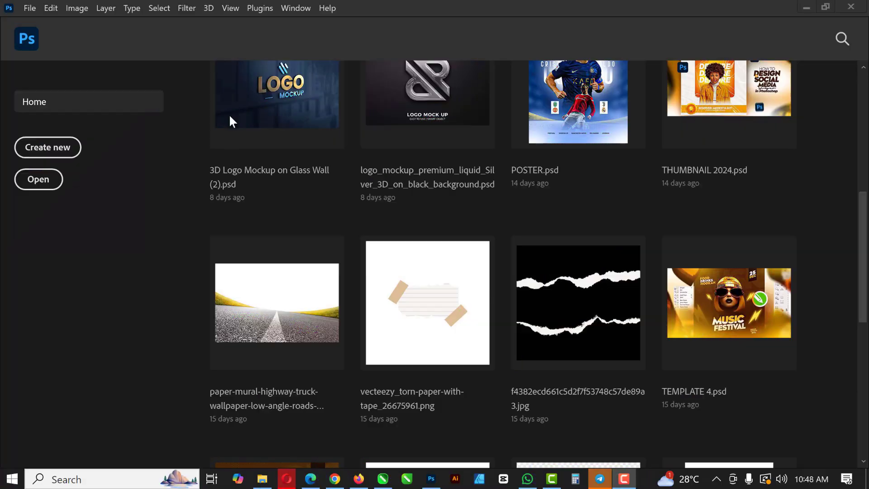
Step: Create a document named NEW MONTH FLYER, 5 x 5 inches at 300 pixels/inch, RGB Color, with a transparent background
left_click(30, 8)
left_click(55, 22)
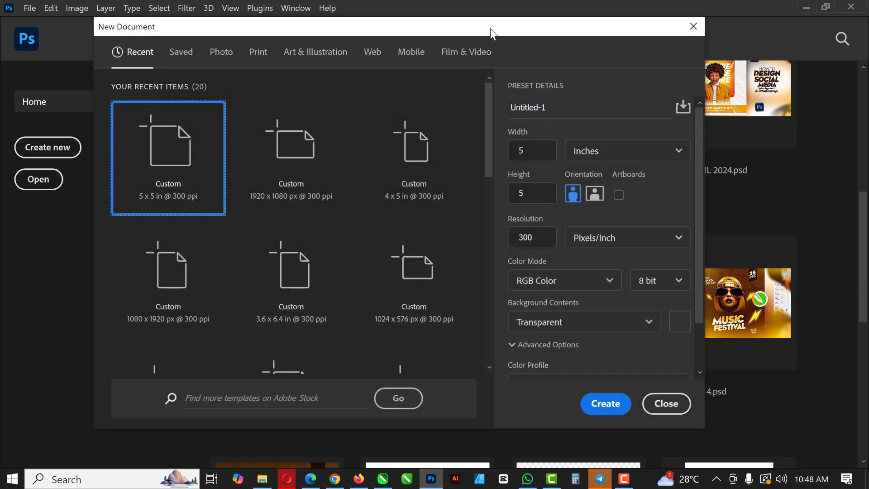
left_click_drag(490, 29, 564, 38)
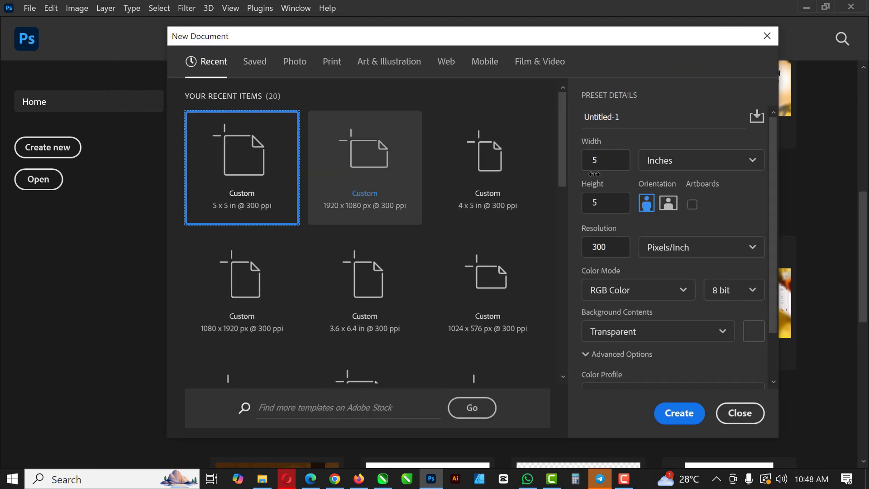
left_click(626, 121)
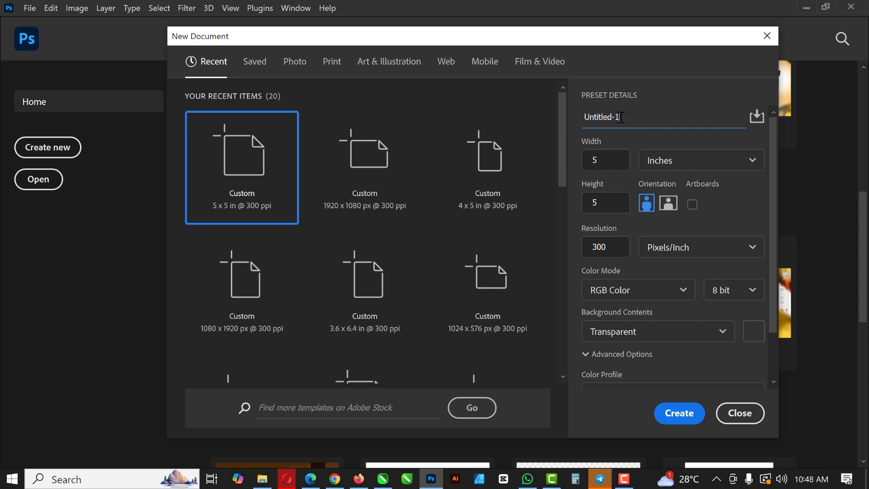
type("NEW MONTH ")
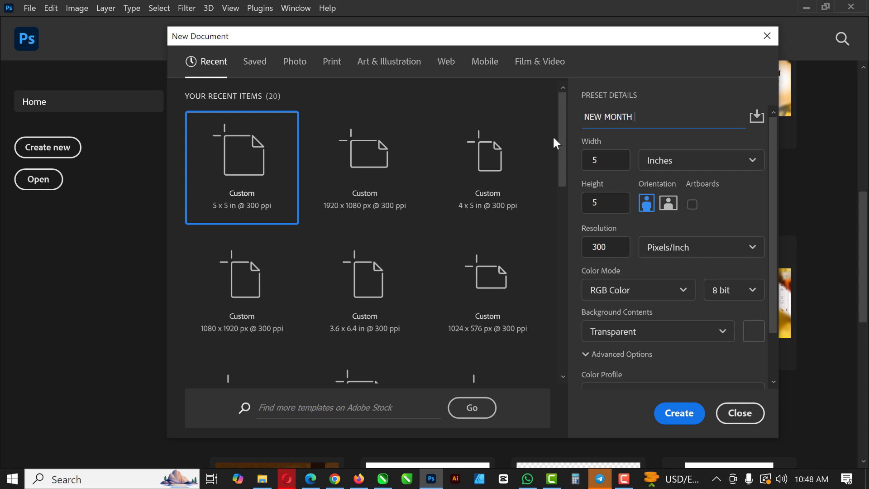
type("FLYER")
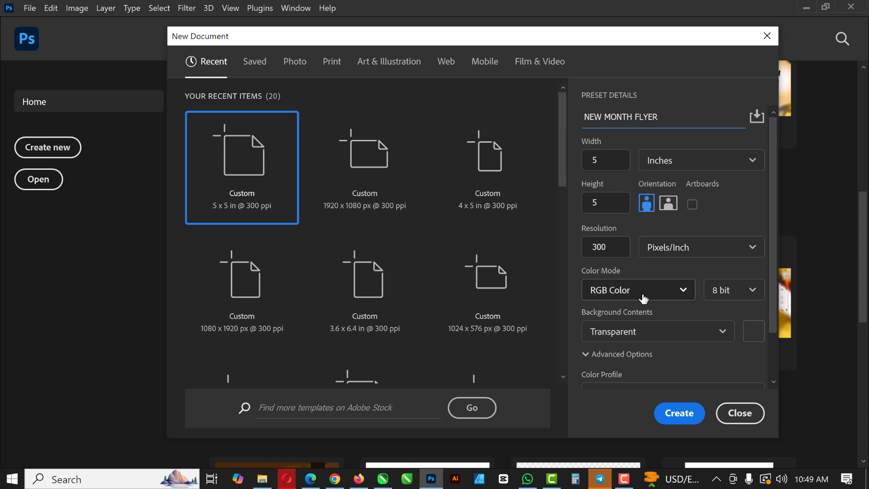
scroll(689, 274, "down", 2)
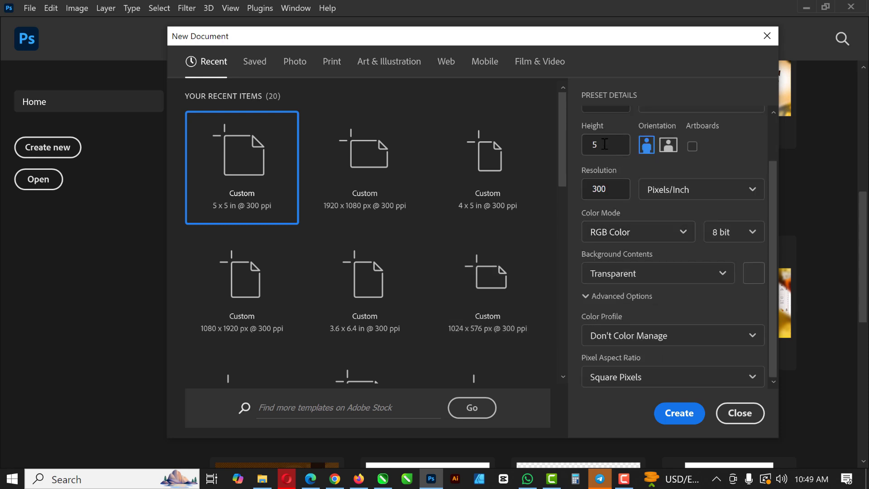
left_click_drag(611, 188, 597, 192)
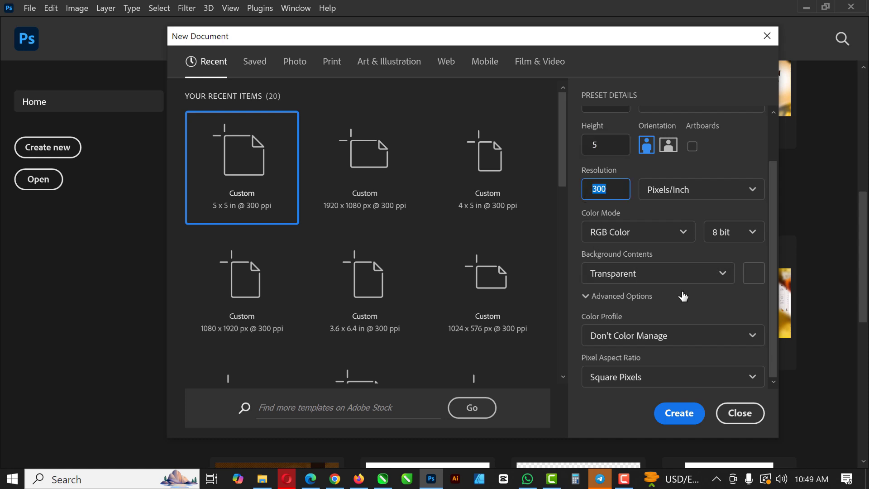
left_click(682, 419)
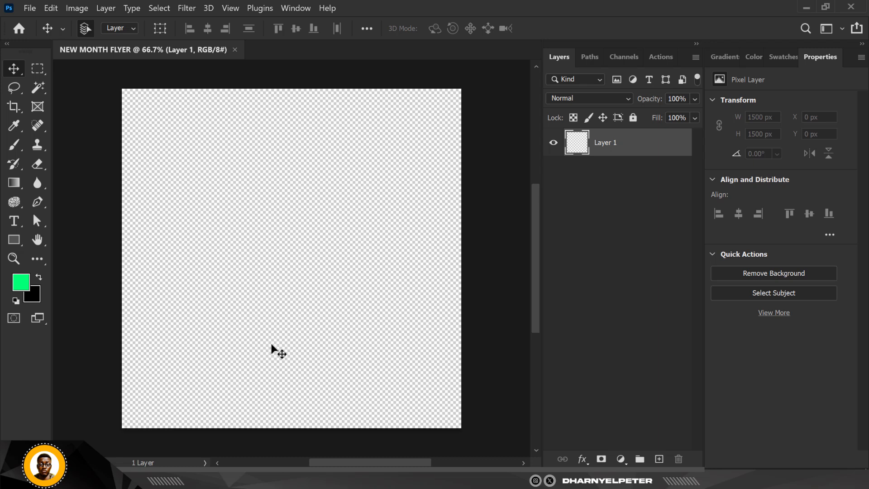
Step: Switch to the NEW MONTH folder in File Explorer and preview the green-background portrait of the smiling man
scroll(277, 323, "up", 1)
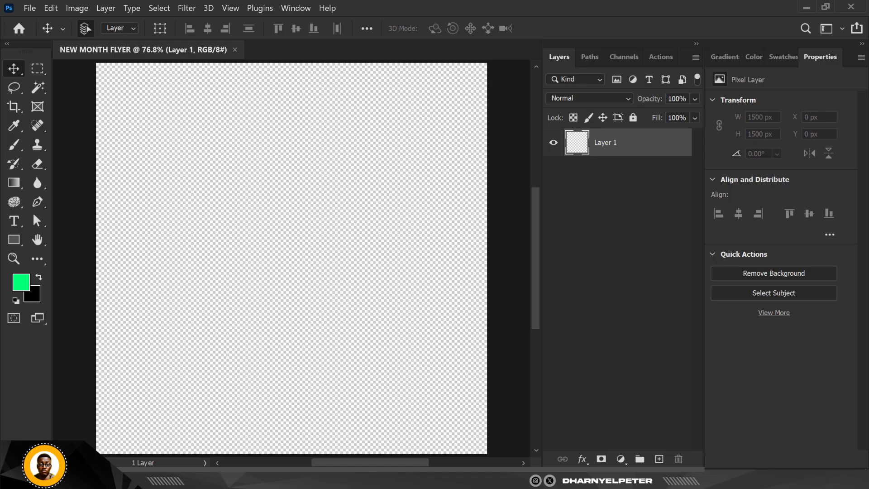
key("alt+Tab")
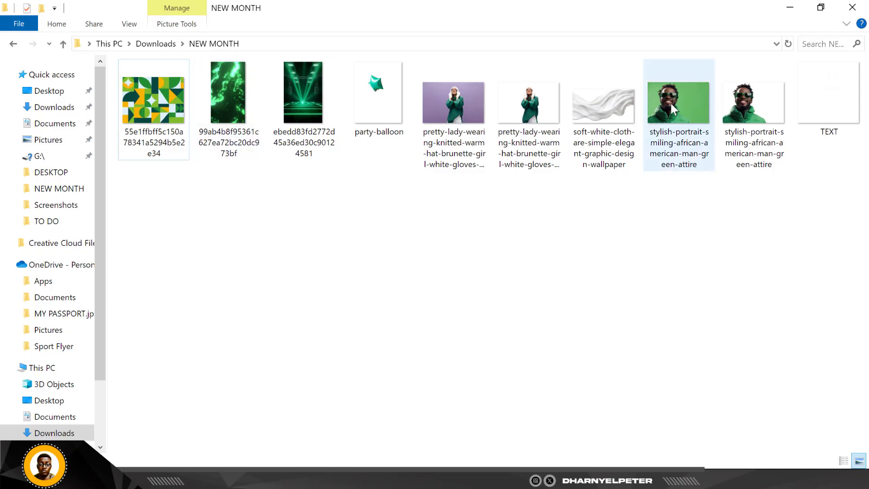
left_click(677, 106)
double_click(677, 105)
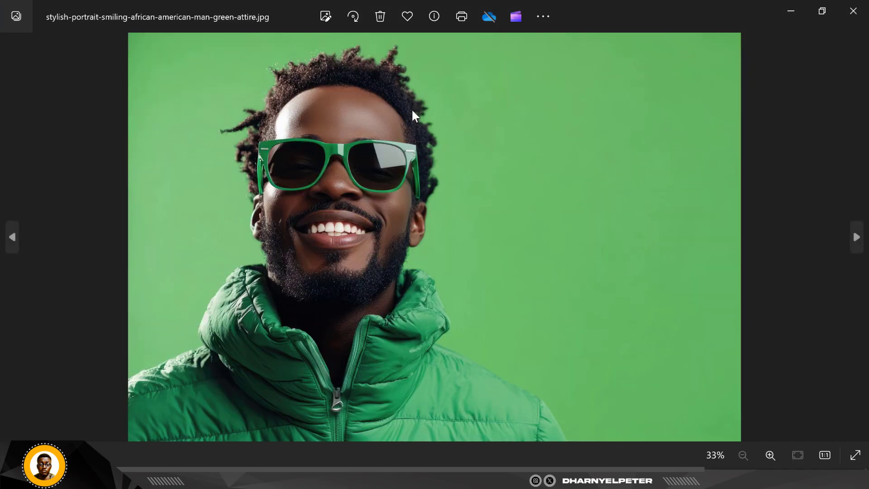
left_click(853, 12)
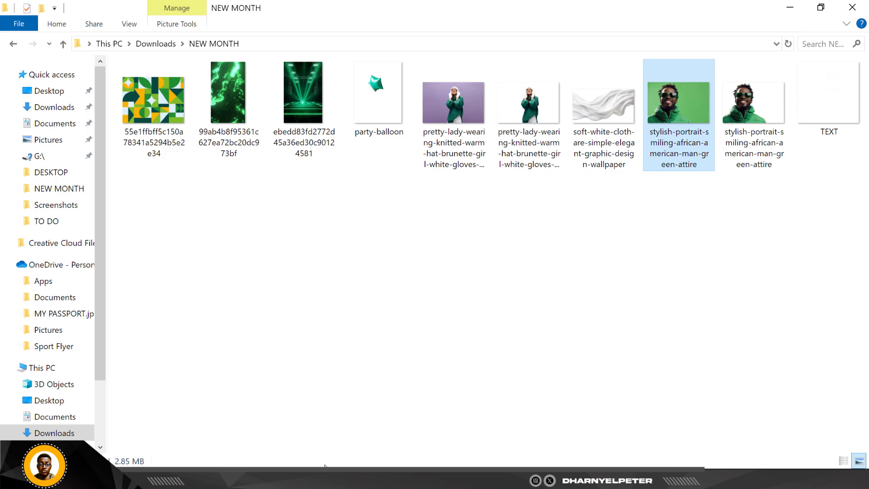
Step: Switch to the browser and look through the white cloth images on Freepik, including the soft white cloth wallpaper
left_click(226, 479)
scroll(429, 264, "down", 4)
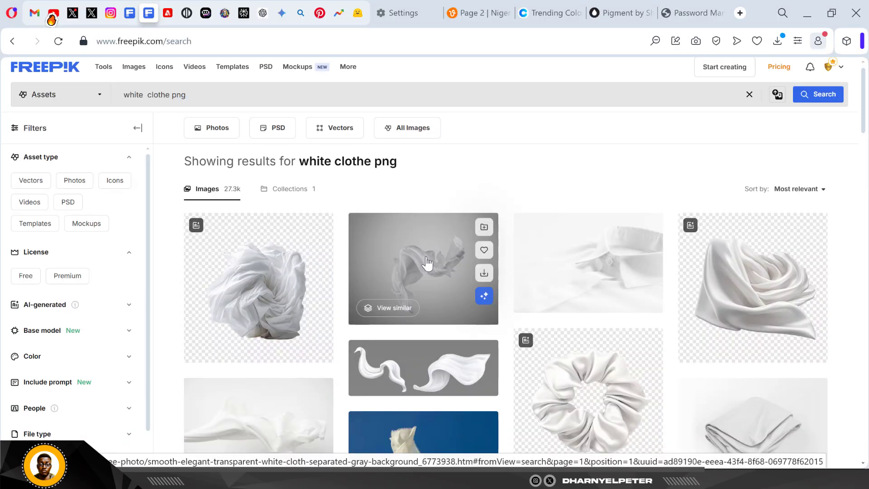
scroll(596, 285, "up", 3)
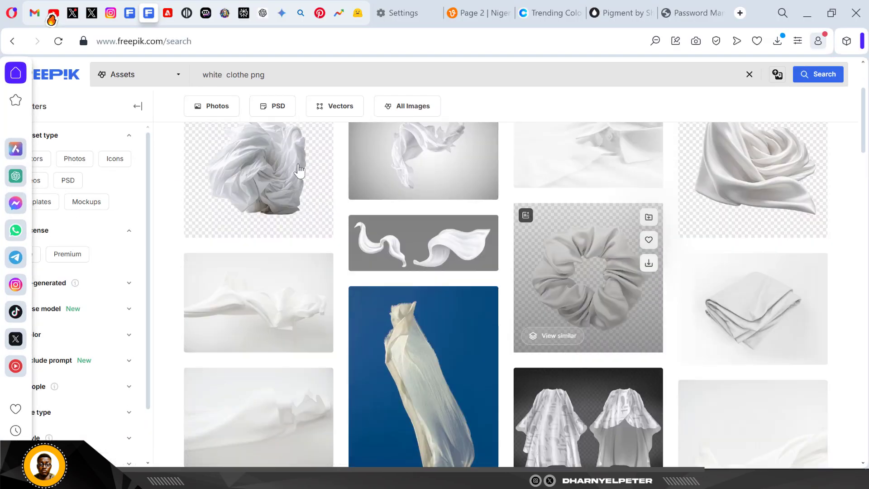
left_click(13, 47)
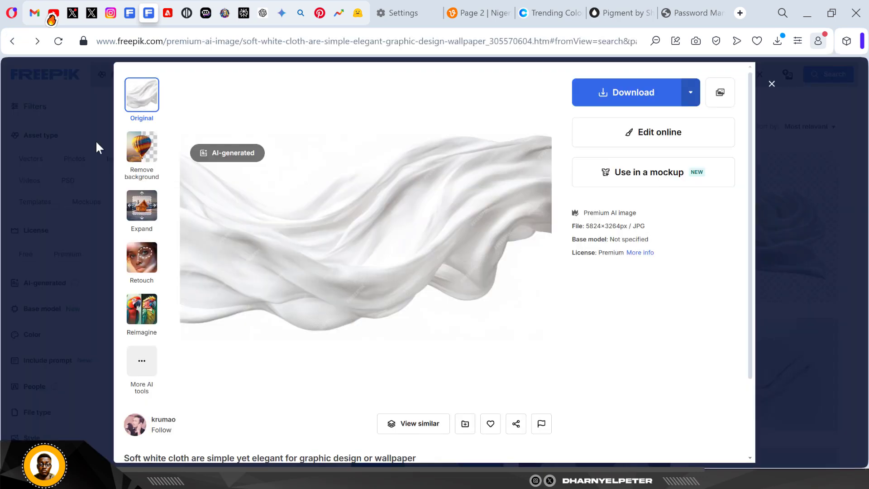
left_click(12, 43)
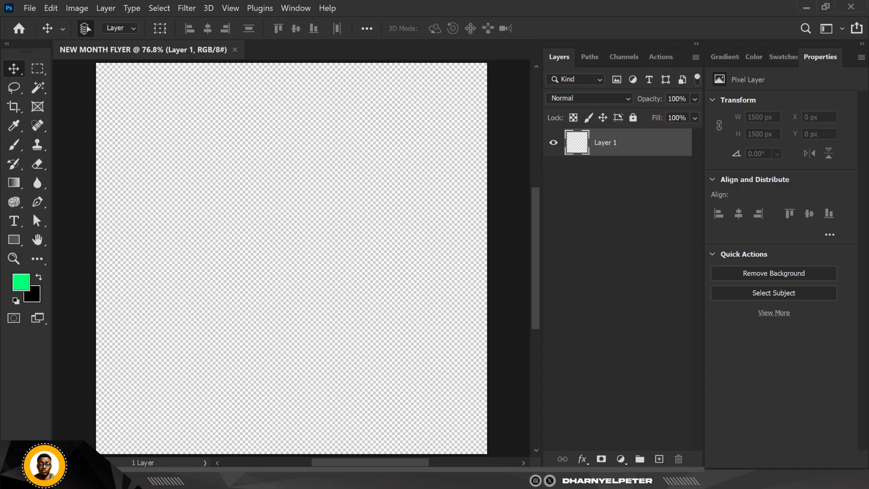
Step: Place the cut-out portrait of the smiling man from the NEW MONTH folder into the Photoshop flyer and move it down to Y 319 px
left_click(254, 479)
left_click(747, 112)
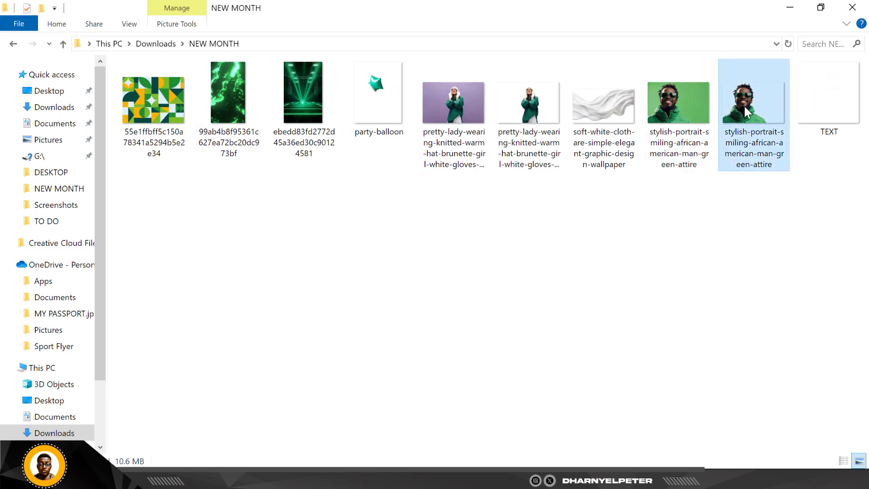
left_click_drag(750, 112, 301, 301)
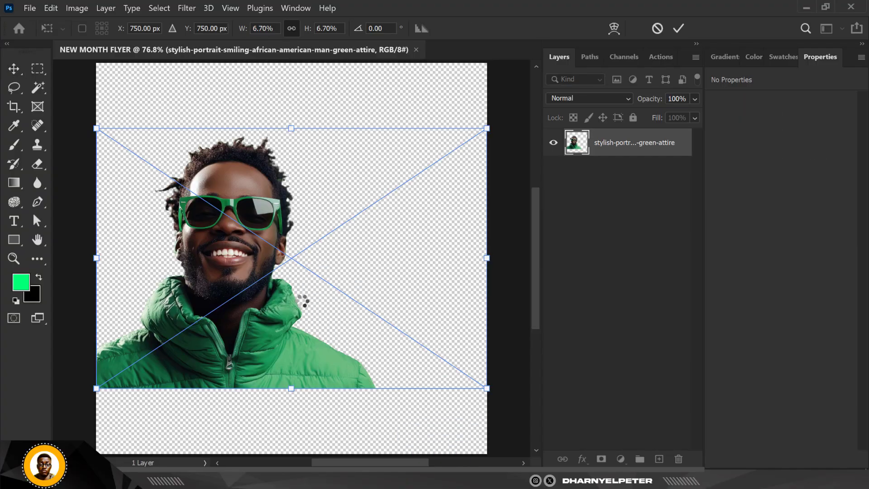
key("Return")
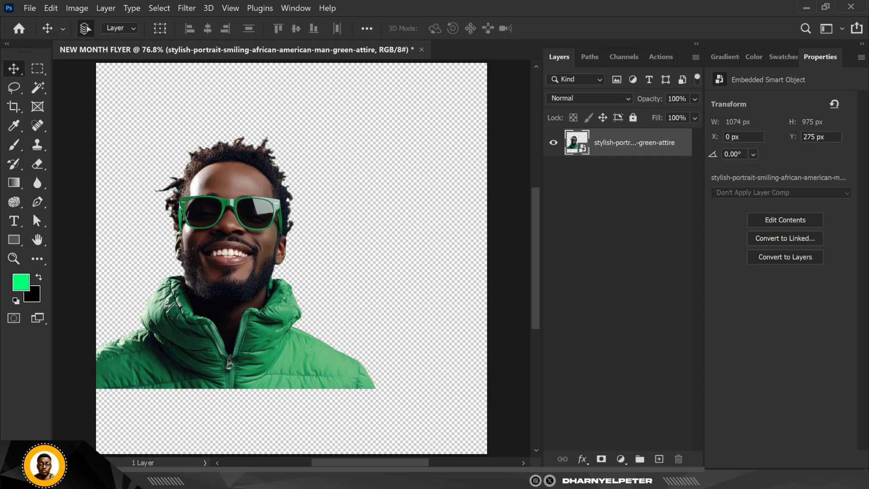
scroll(256, 170, "up", 3)
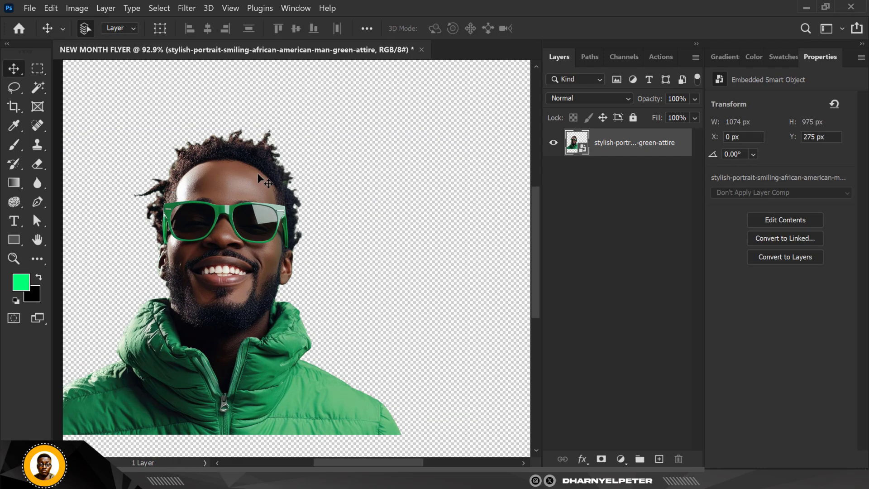
scroll(256, 187, "down", 3)
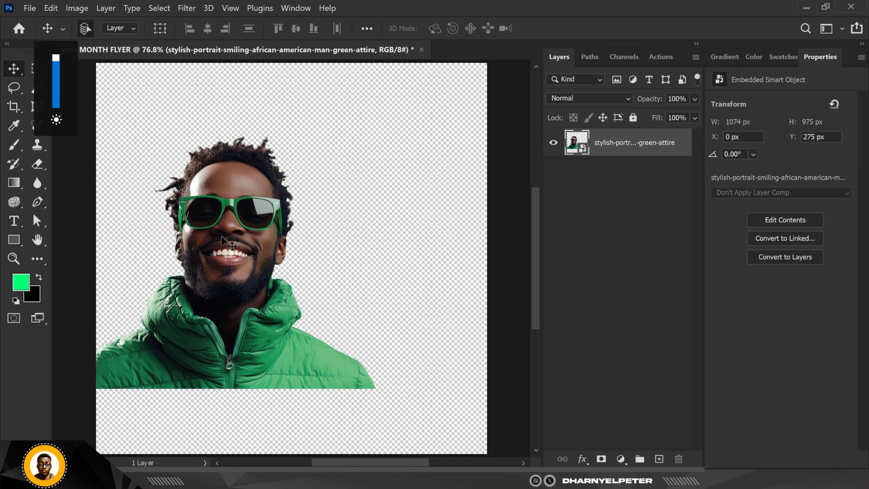
left_click_drag(263, 204, 263, 216)
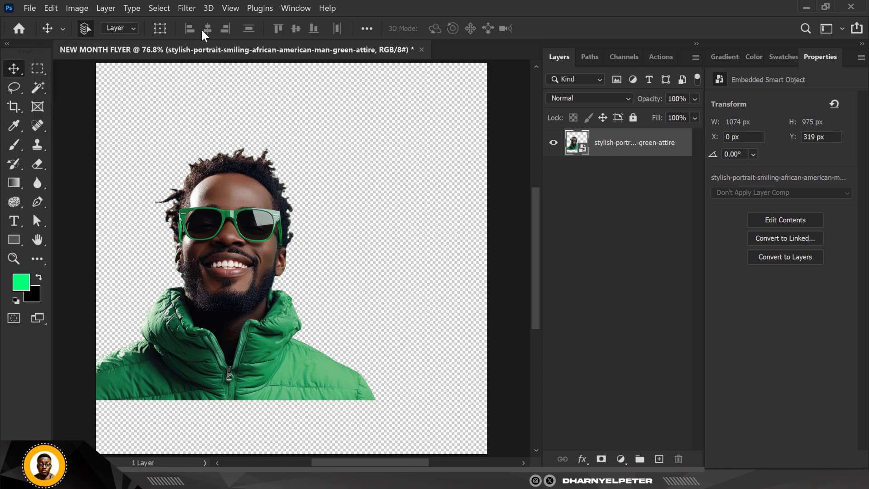
Step: Apply the Camera Raw Filter to the man's portrait with Texture +31, Clarity +6 and Vibrance +8
left_click(187, 8)
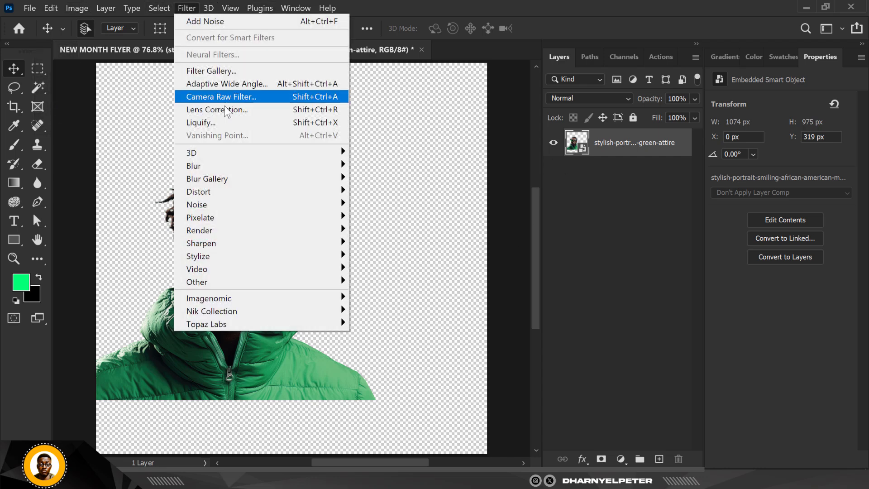
left_click(242, 97)
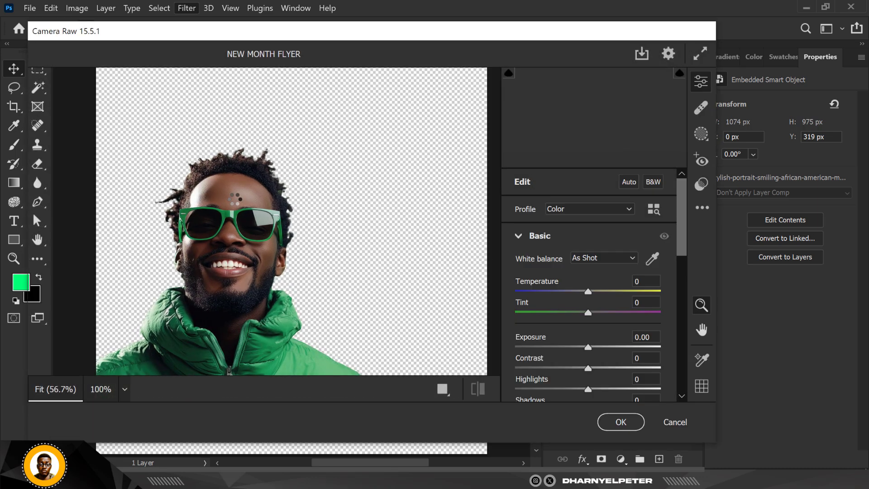
scroll(583, 341, "down", 4)
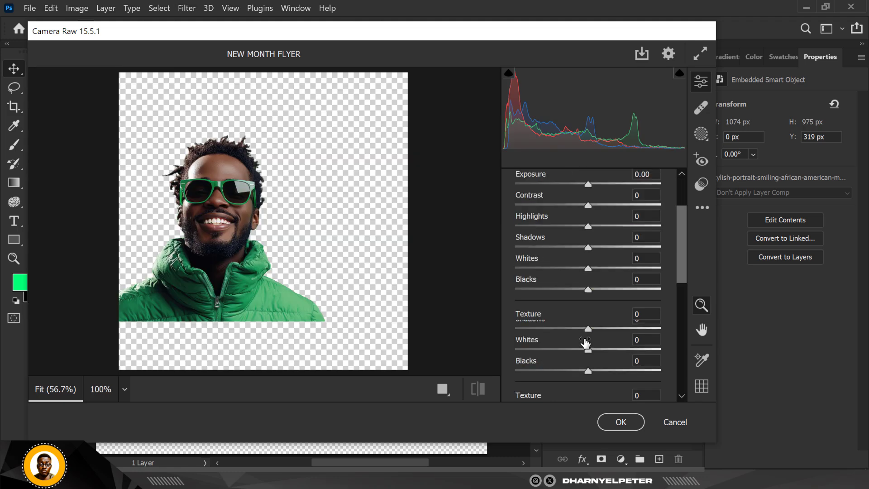
left_click_drag(587, 324, 592, 346)
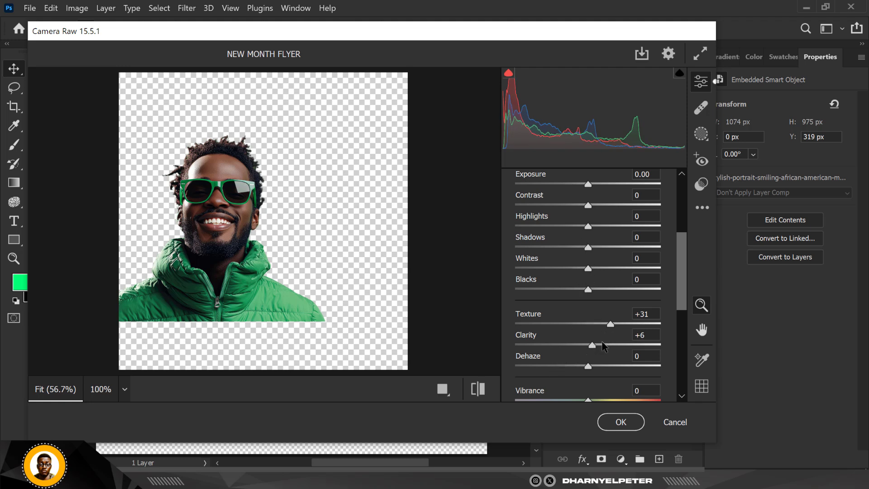
scroll(602, 344, "down", 3)
left_click_drag(588, 319, 594, 321)
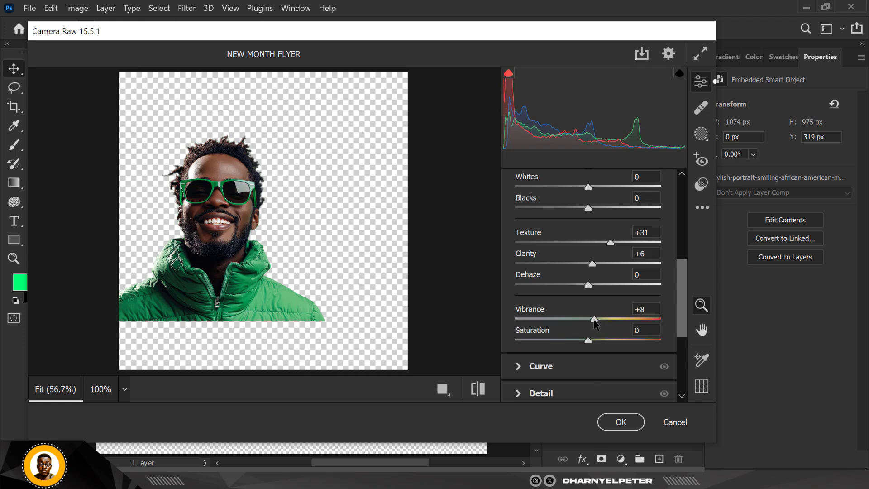
left_click(614, 417)
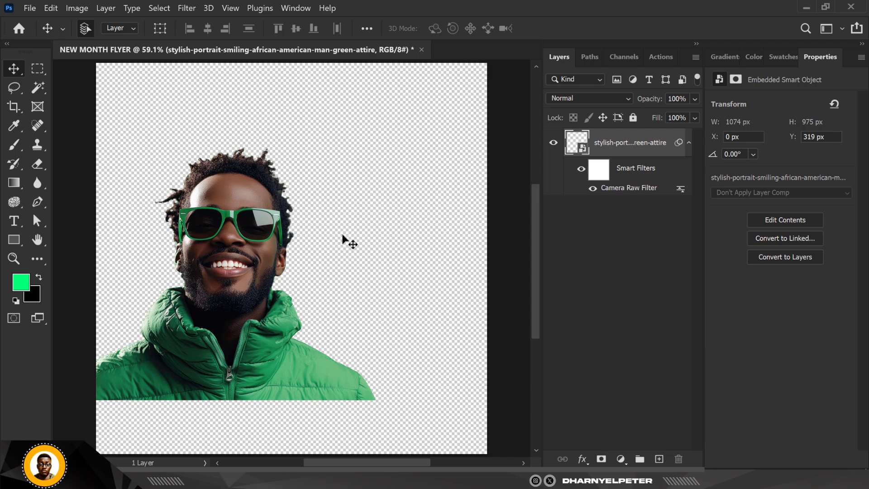
Step: Move the man's portrait lower on the canvas to Y 409 px, keeping it at X 0 px
scroll(341, 236, "down", 1)
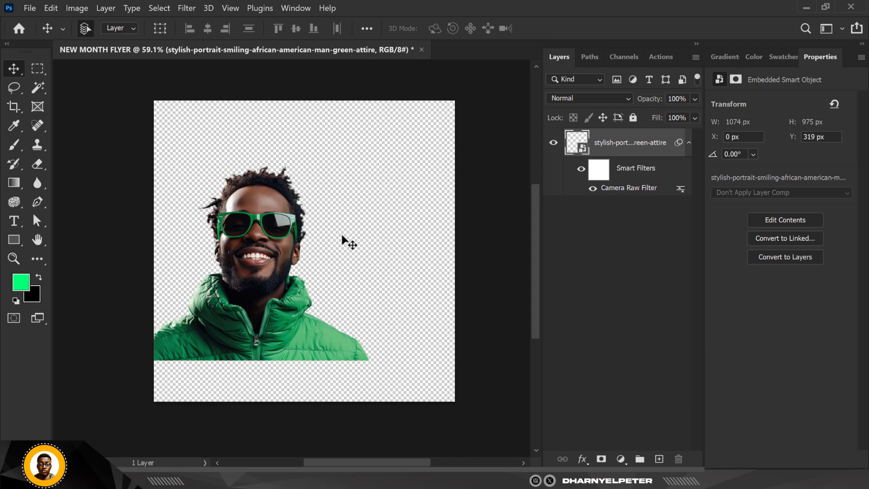
scroll(342, 233, "down", 1)
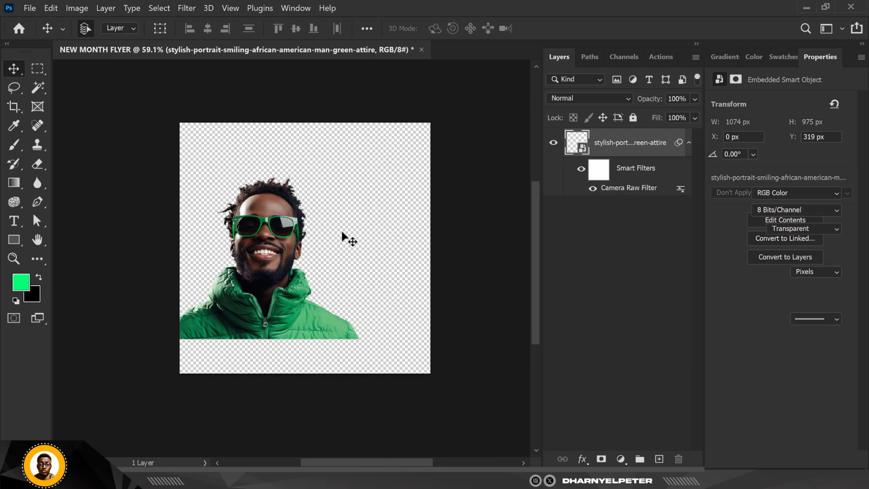
scroll(278, 257, "up", 1)
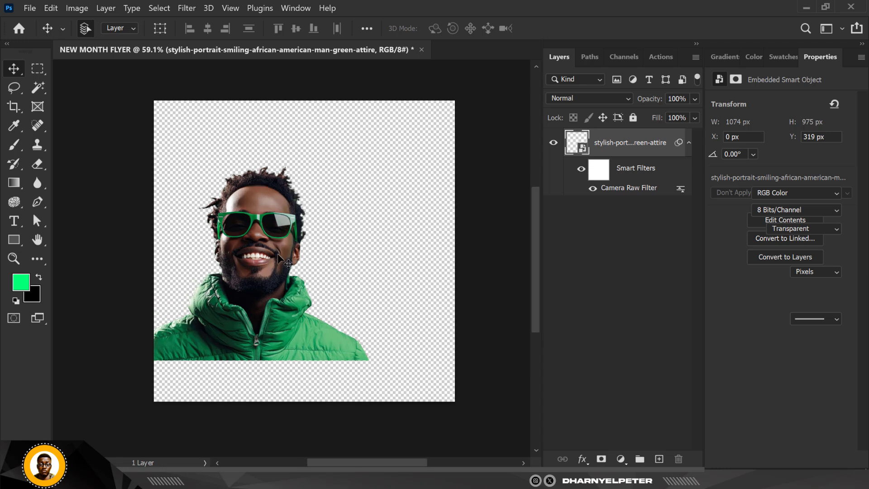
scroll(308, 237, "up", 1)
left_click(318, 240)
scroll(318, 240, "down", 2)
scroll(278, 254, "up", 2)
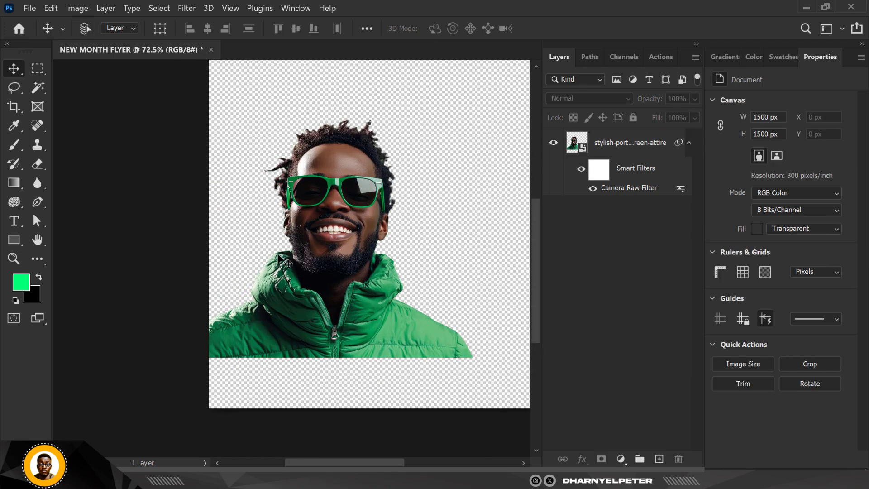
key("ctrl+0")
left_click_drag(226, 198, 225, 221)
left_click(223, 265)
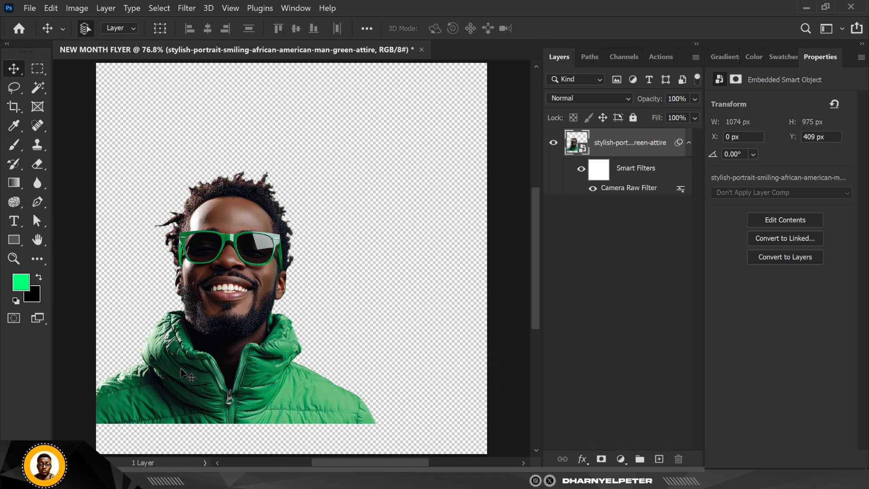
Step: Add a Solid Color fill layer in bright green 00ff76 above the man's portrait and hide it
left_click(622, 460)
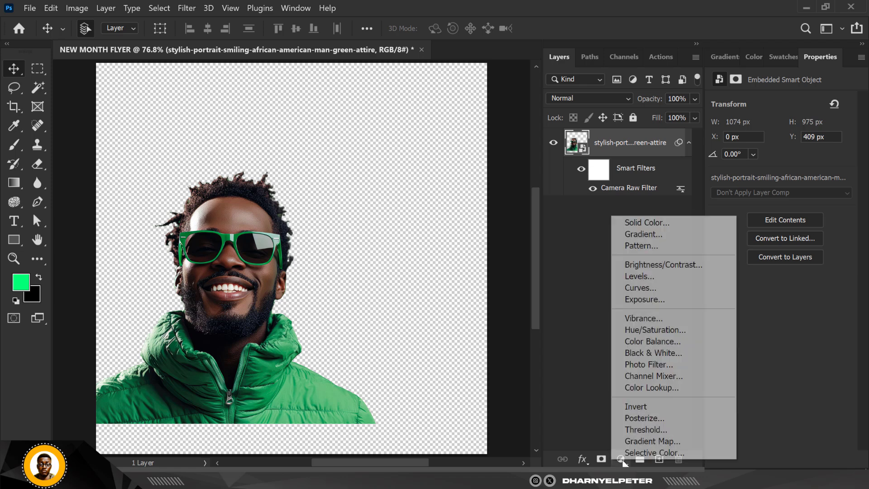
left_click(647, 222)
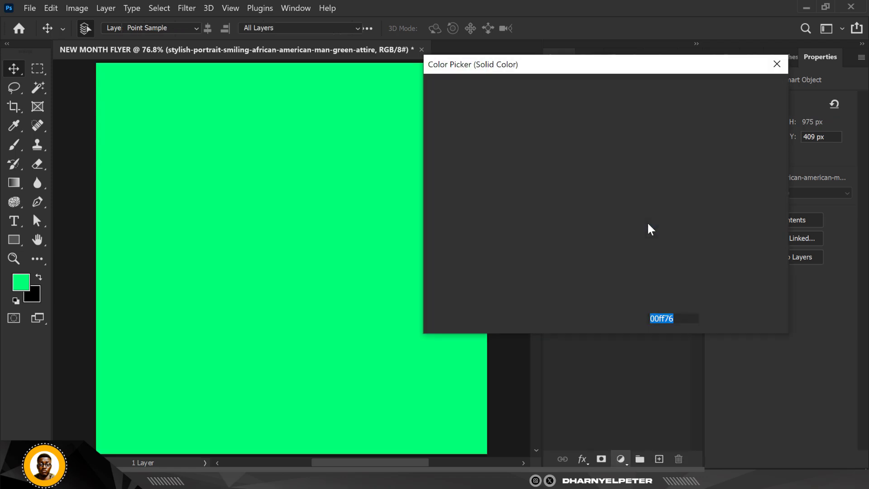
left_click(741, 89)
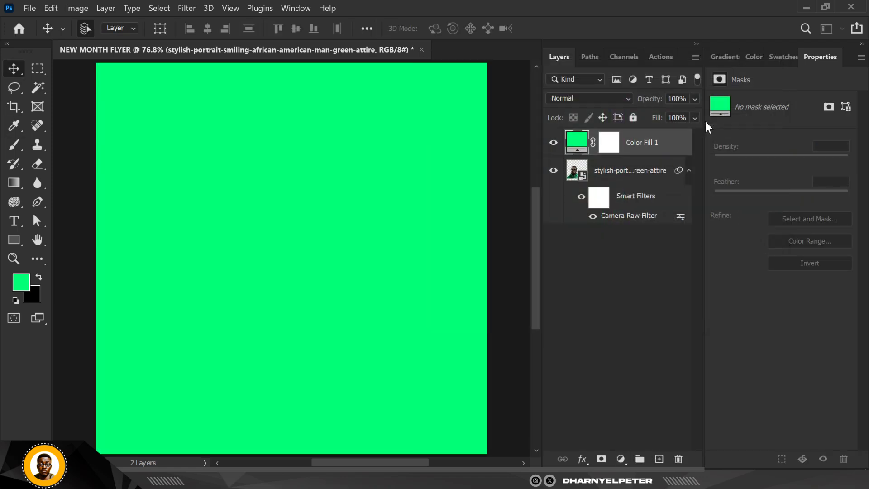
left_click(553, 145)
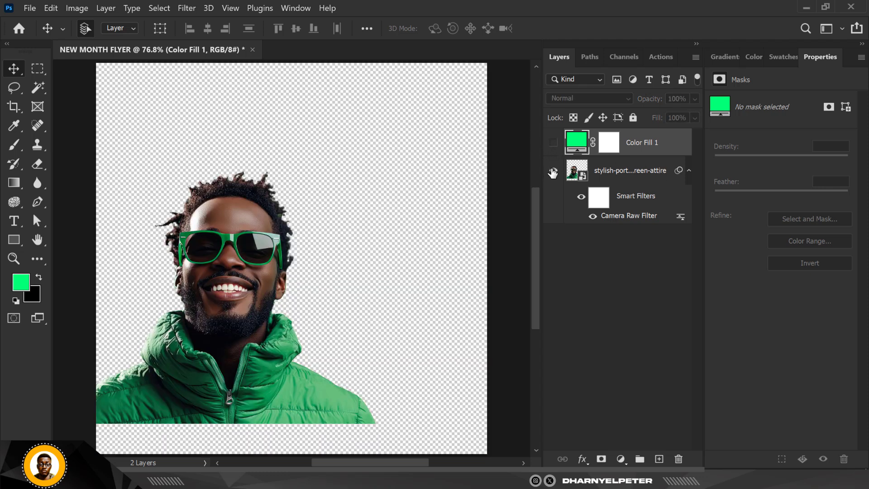
Step: Recolour the fill layer to dark green 0f3524 sampled from the jacket's shadows and show it beneath the man's portrait
double_click(578, 143)
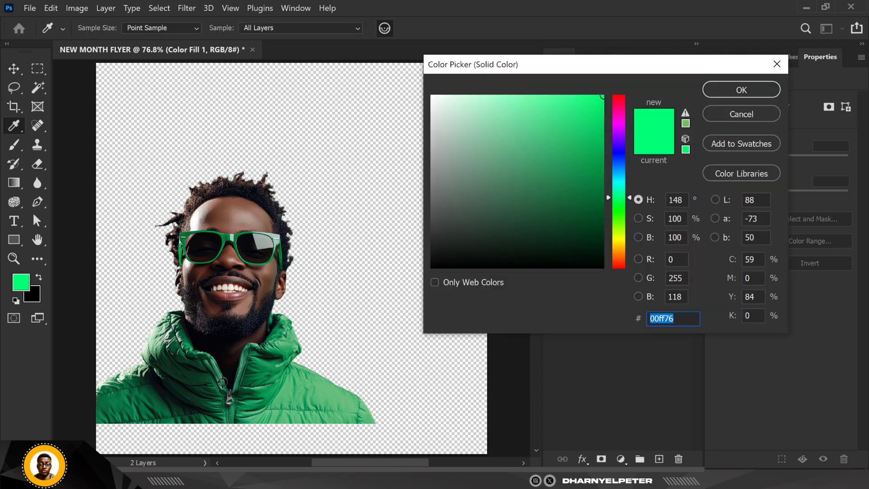
left_click(187, 388)
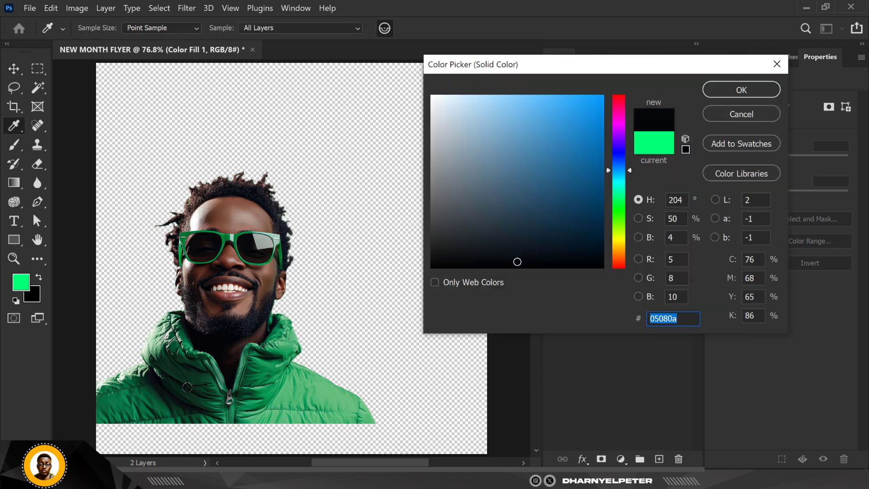
left_click(185, 396)
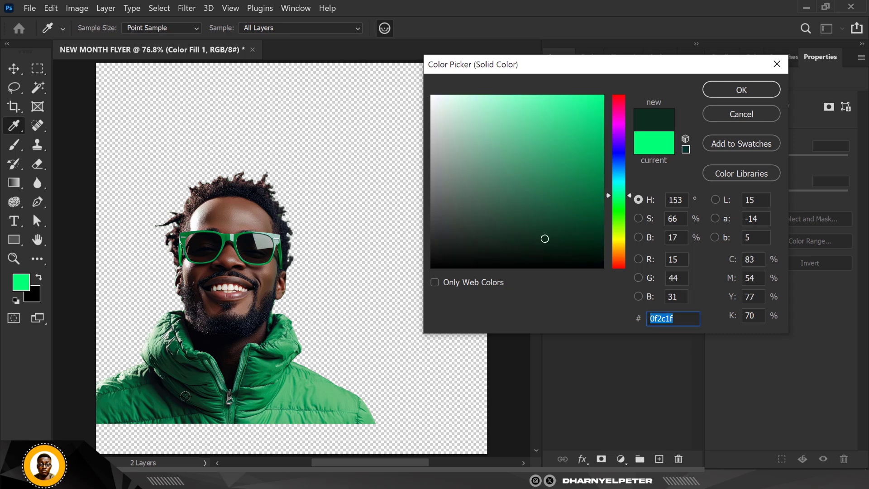
left_click(185, 396)
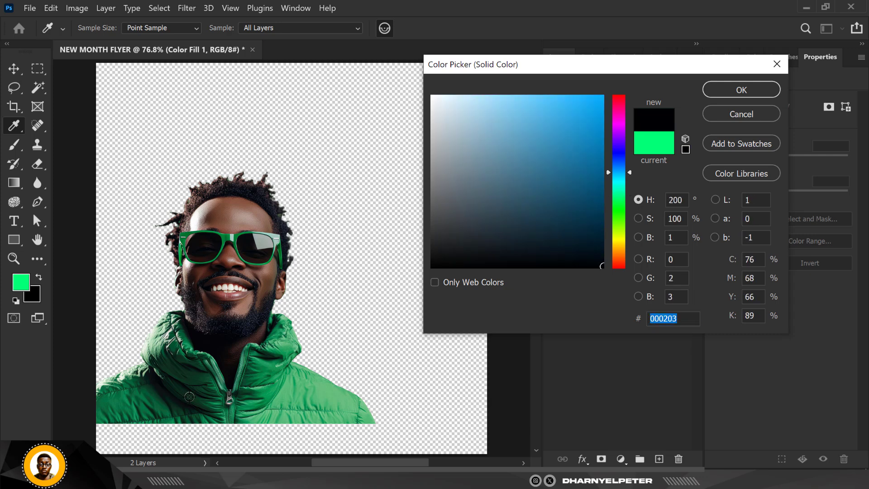
left_click_drag(192, 397, 198, 392)
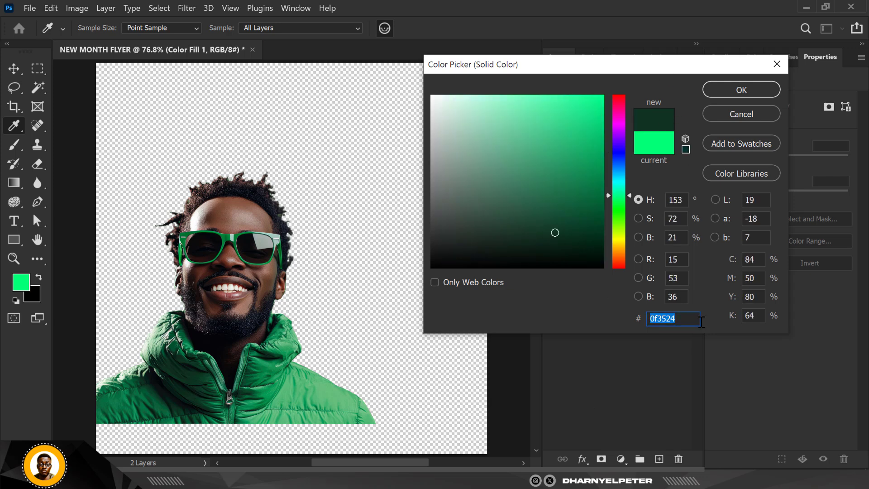
left_click(754, 87)
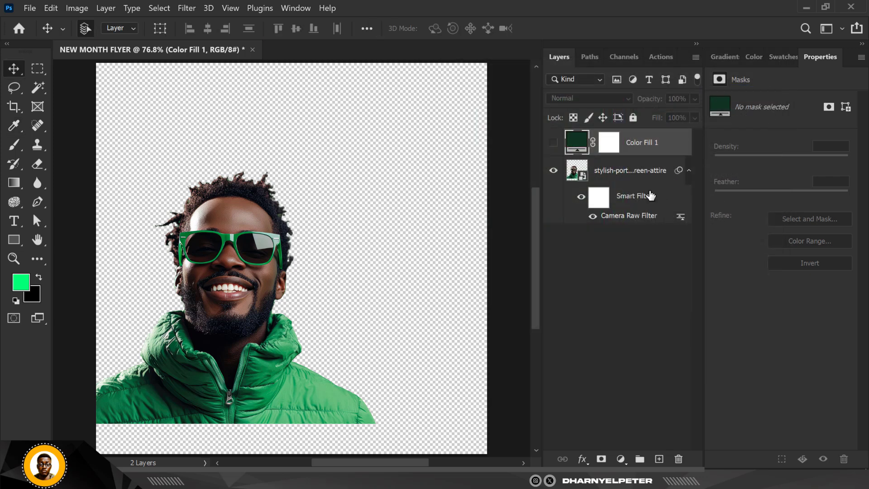
left_click_drag(659, 147, 660, 252)
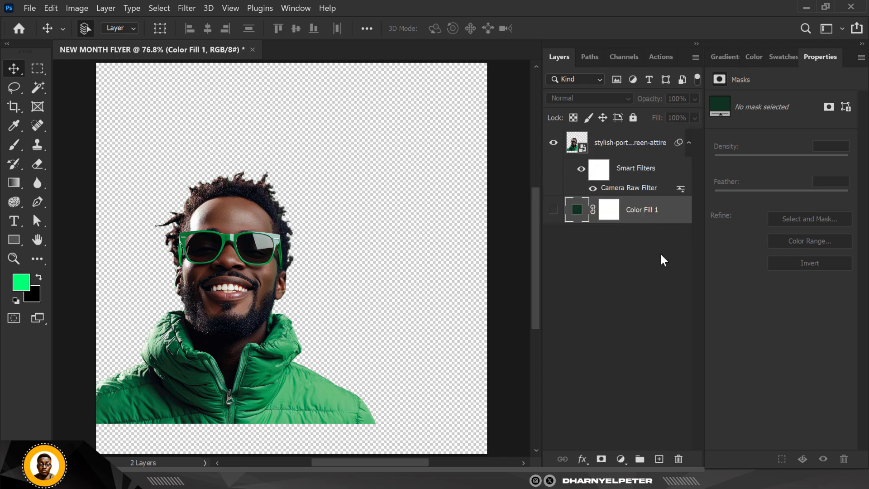
left_click(553, 210)
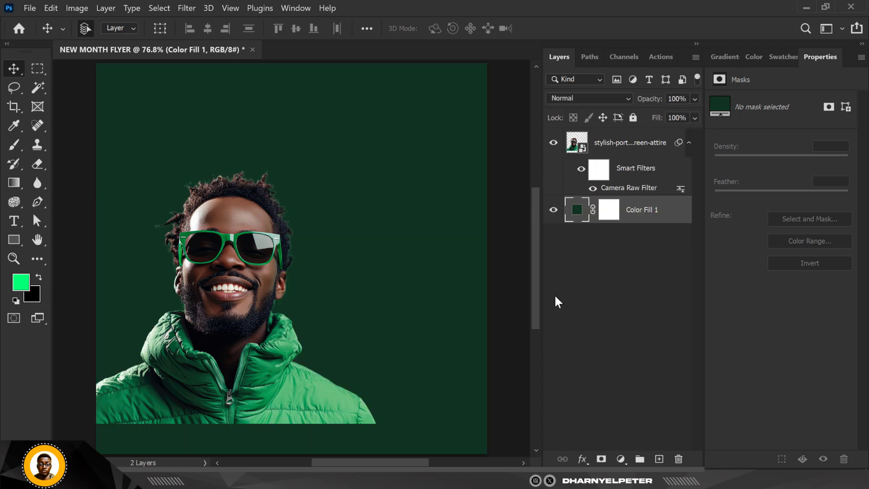
Step: Enlarge the man's portrait to 1141 x 1036 px and position it in the canvas's lower-left corner at X -136 px, Y 529 px
left_click(242, 285)
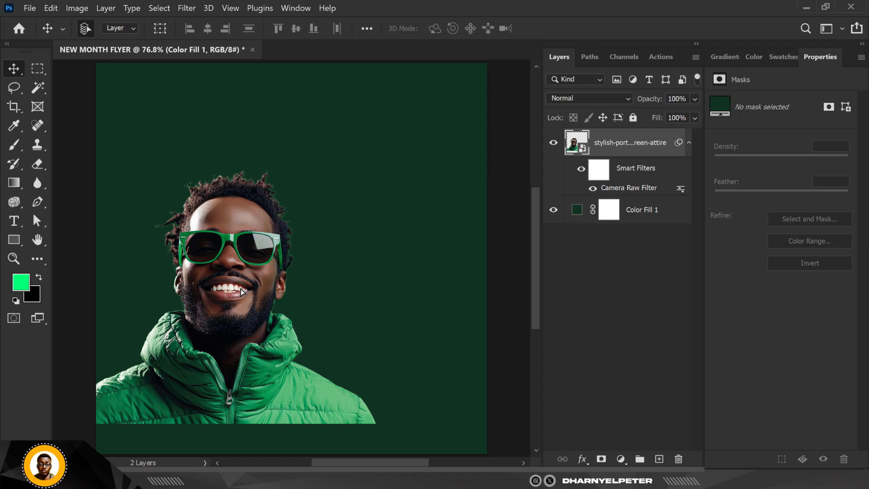
left_click_drag(241, 291, 240, 289)
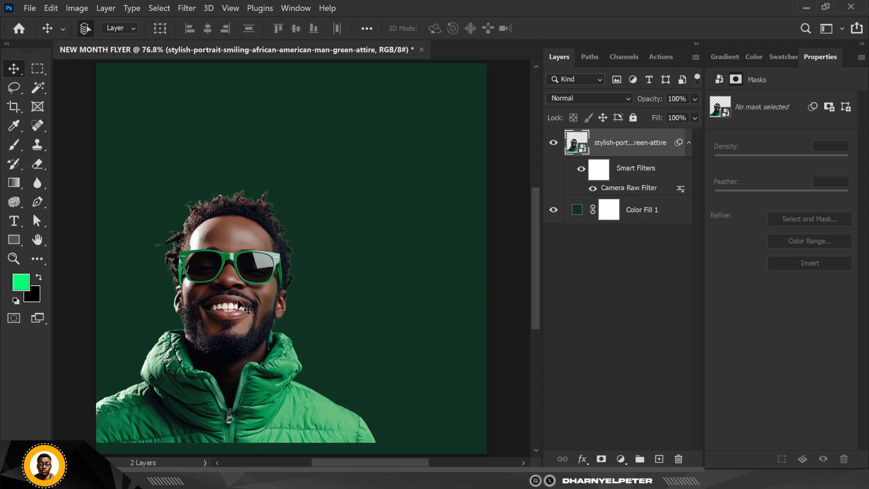
left_click_drag(247, 281, 222, 293)
key("ctrl+t")
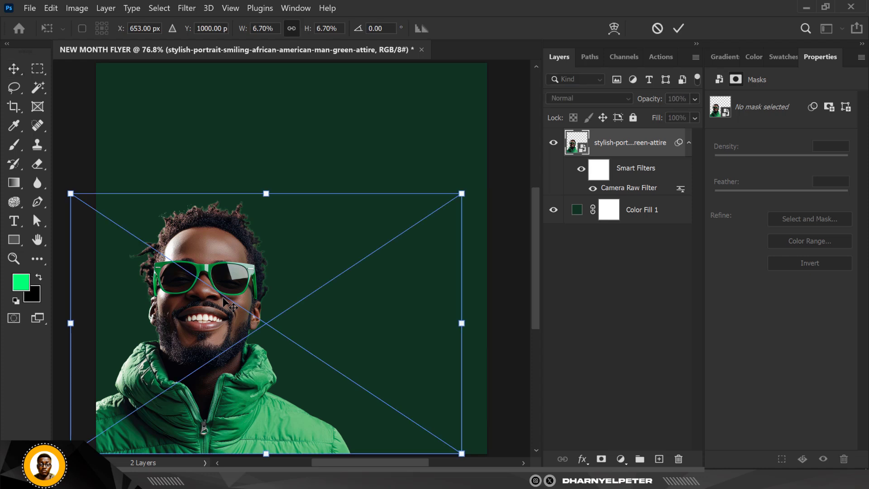
left_click_drag(464, 188, 468, 163)
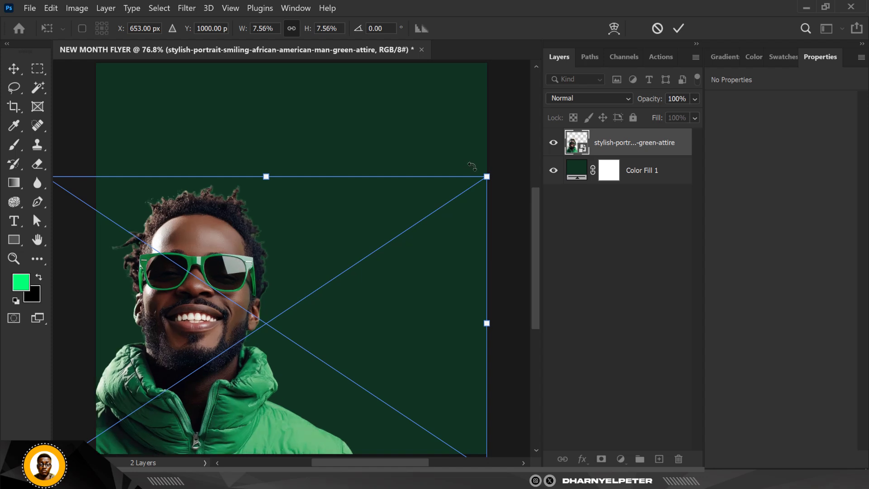
key("Return")
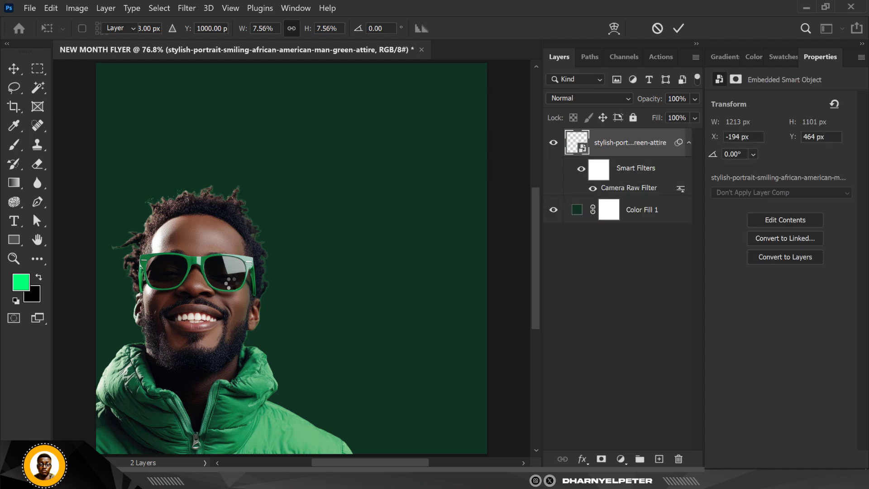
left_click_drag(230, 283, 238, 282)
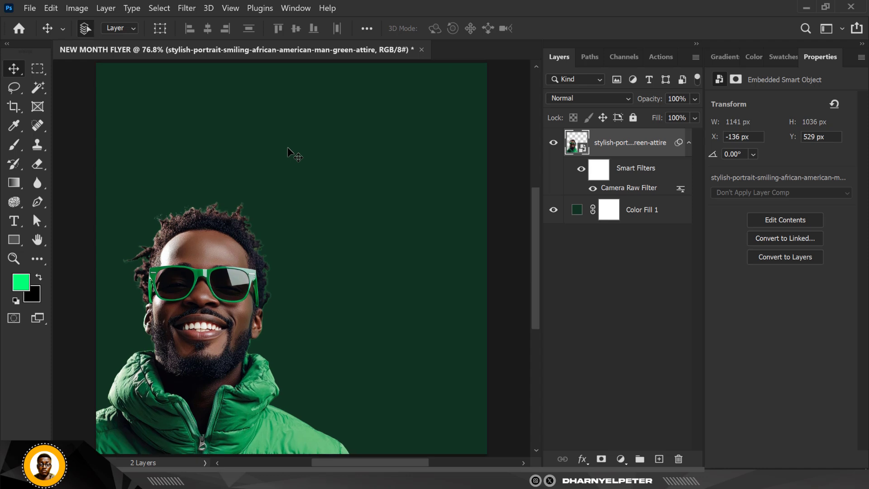
scroll(396, 144, "down", 4)
scroll(394, 143, "up", 4)
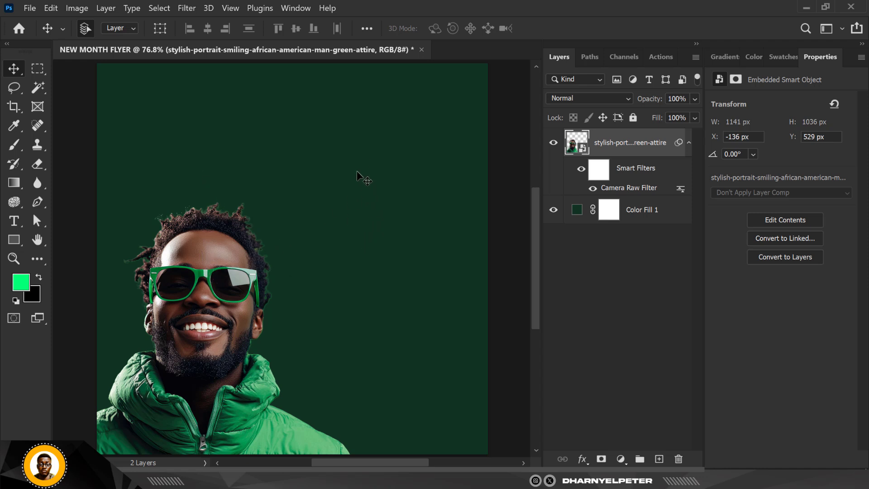
Step: Create a new empty layer directly above the dark green fill and use 00ff76 as the foreground colour
left_click(419, 277)
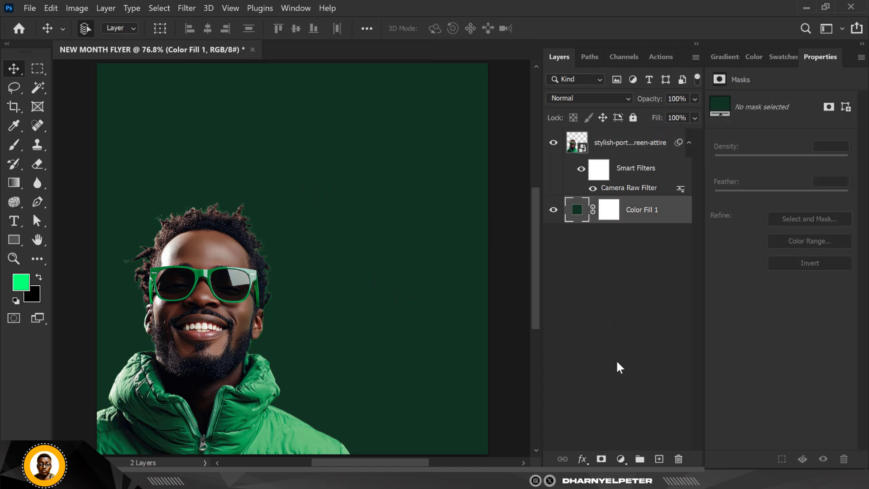
left_click(658, 459)
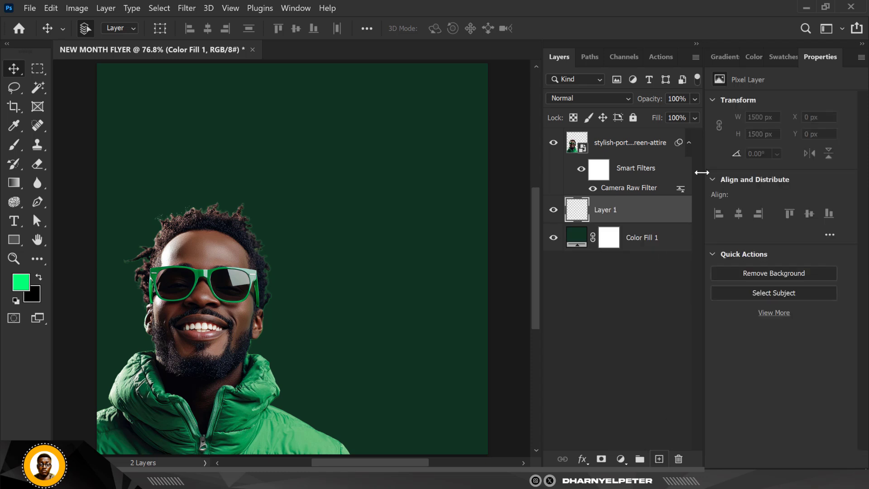
left_click(24, 285)
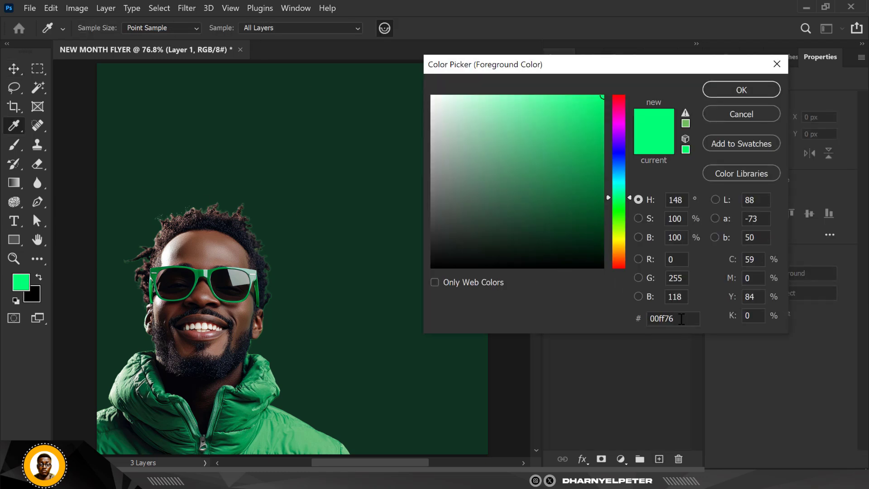
double_click(681, 319)
left_click(741, 90)
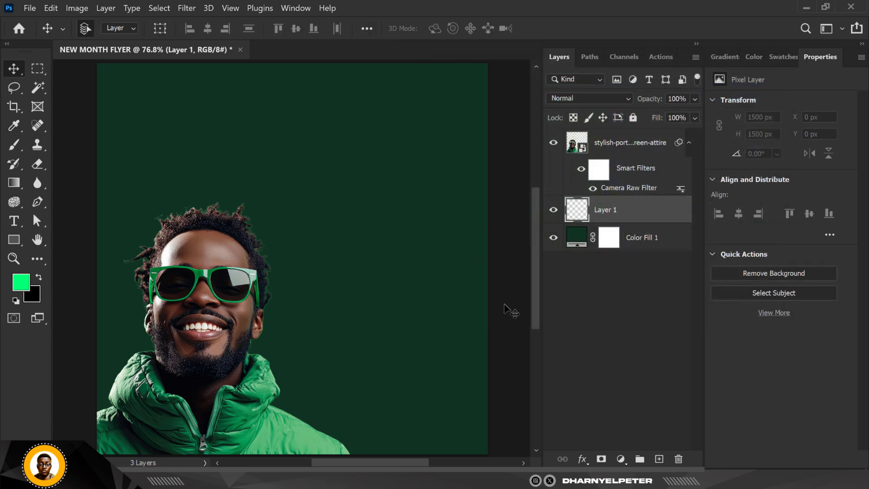
Step: Paint a bright green glow behind the man's head on the new layer with a 1200 px soft round brush at 0% hardness
left_click(14, 144)
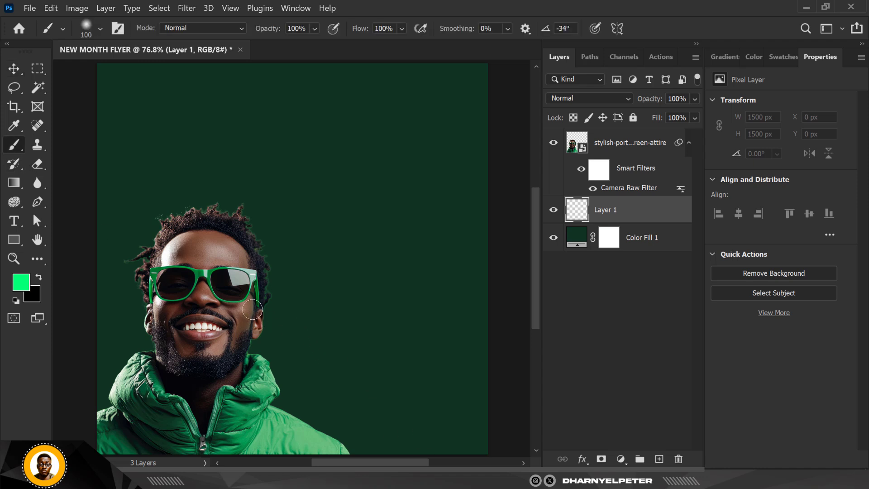
key("bracketright")
key("bracketright")
key("bracketright")
key("bracketright")
key("bracketright")
key("bracketright")
key("bracketright")
key("bracketright")
key("bracketright")
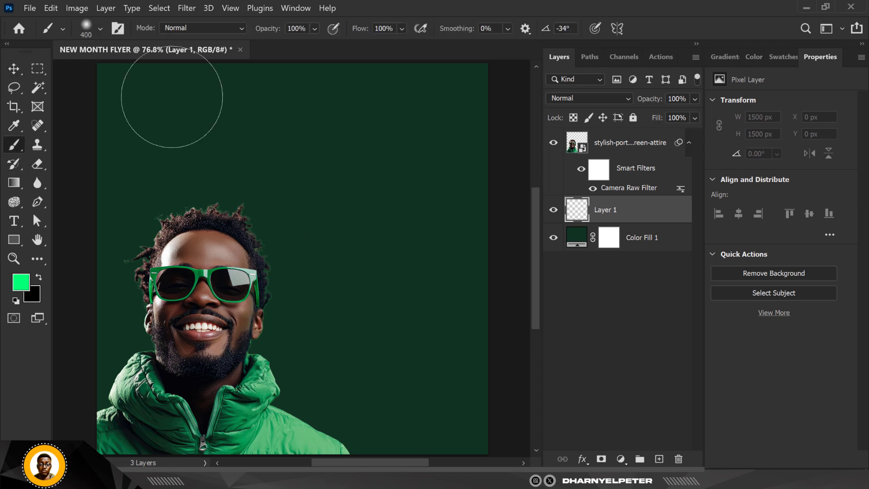
left_click(100, 28)
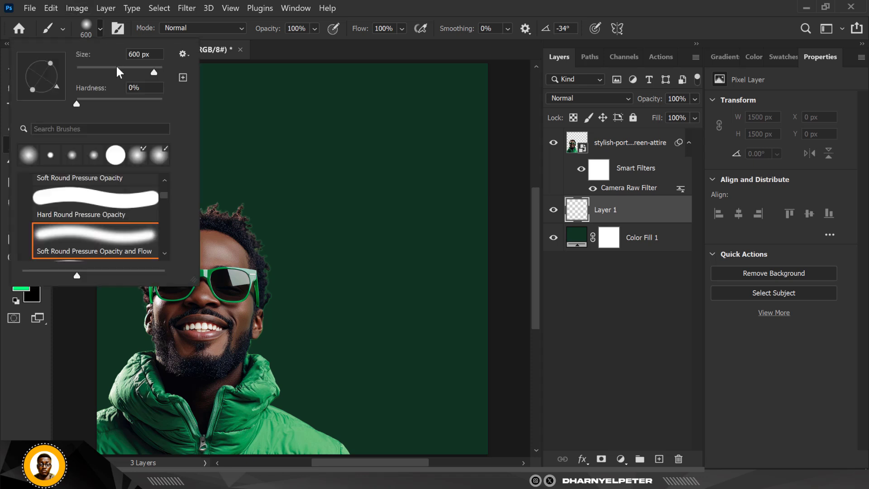
left_click(647, 220)
key("bracketright")
key("bracketright")
key("bracketright")
key("bracketright")
key("bracketright")
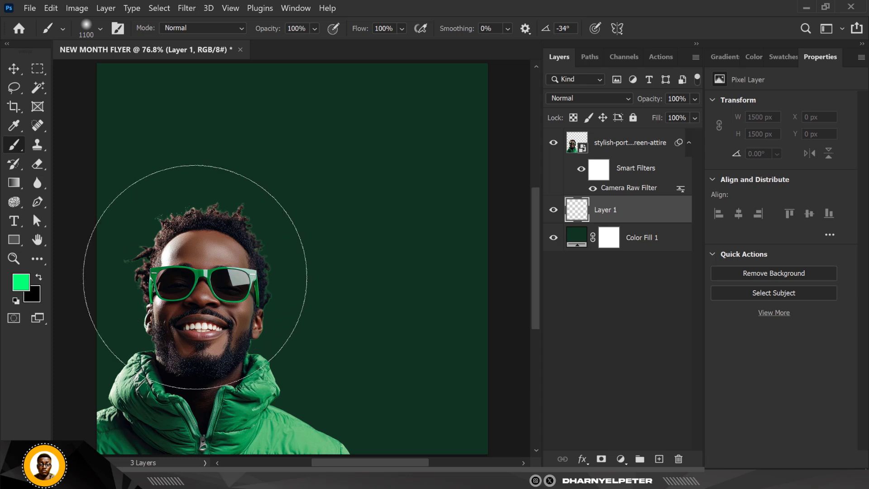
key("bracketright")
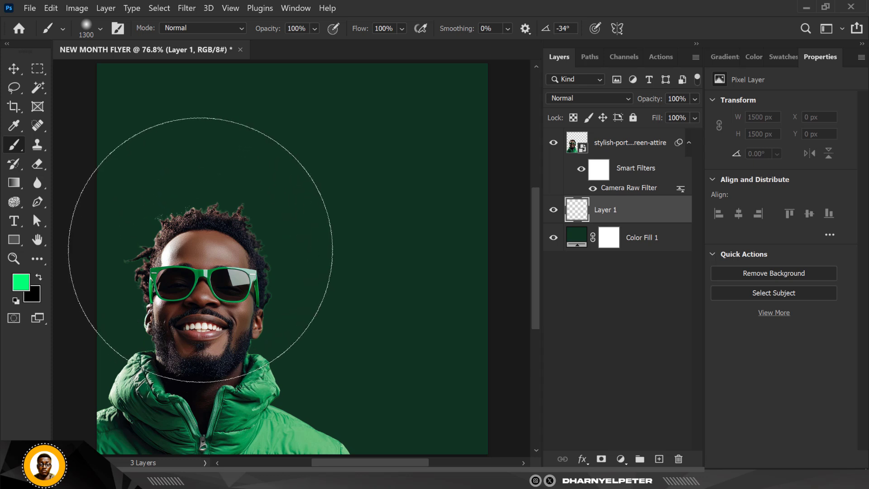
key("bracketleft")
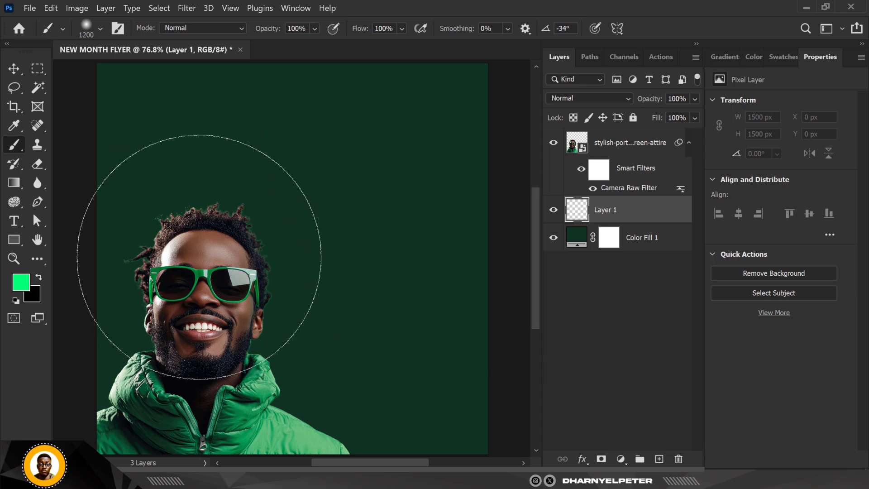
left_click(199, 257)
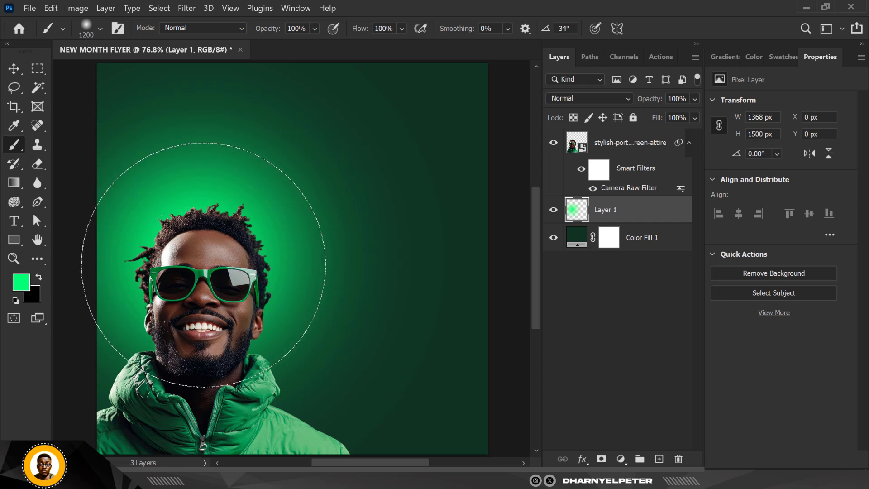
left_click(203, 265)
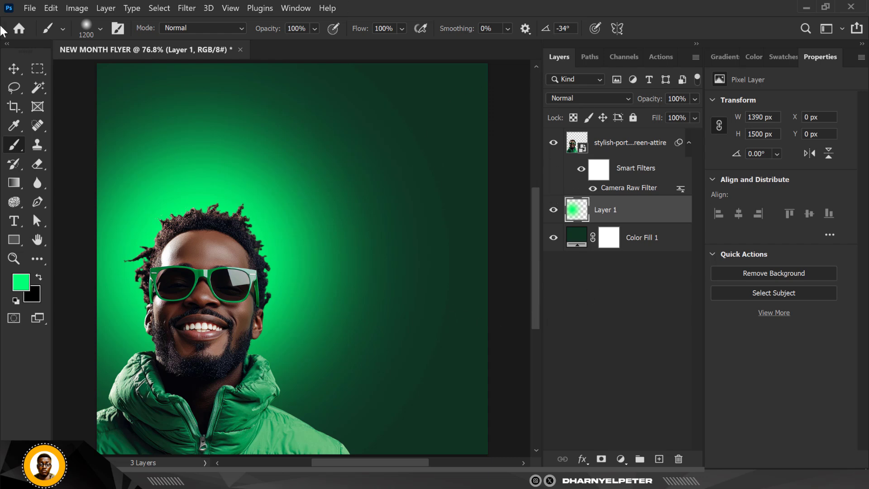
Step: Preview the Screen blend mode on the green glow layer and set it back to Normal
left_click(14, 69)
left_click(596, 98)
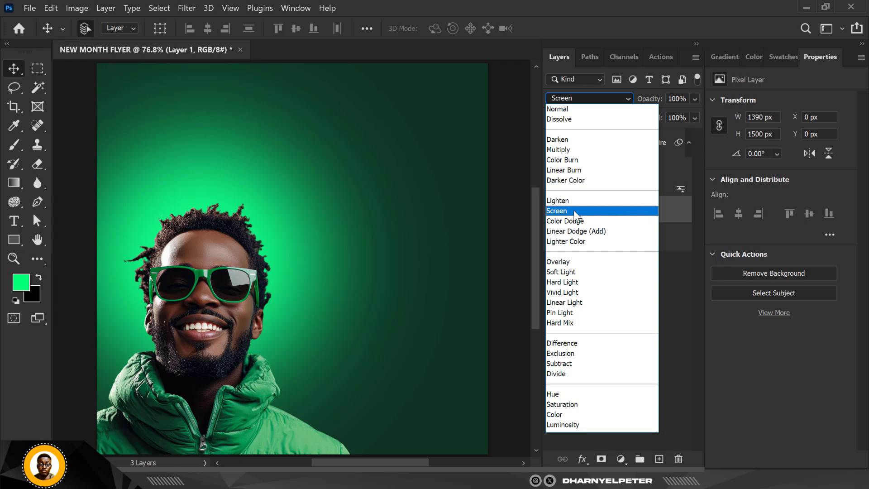
left_click(568, 109)
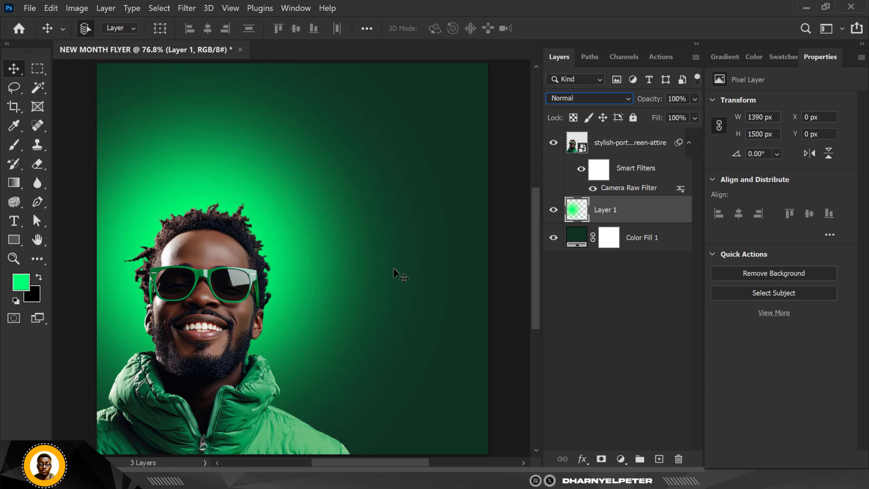
Step: Add a near-black solid colour fill layer (060d0c), sampled from the shadow on the man's jacket, directly above the dark green fill
left_click(216, 264)
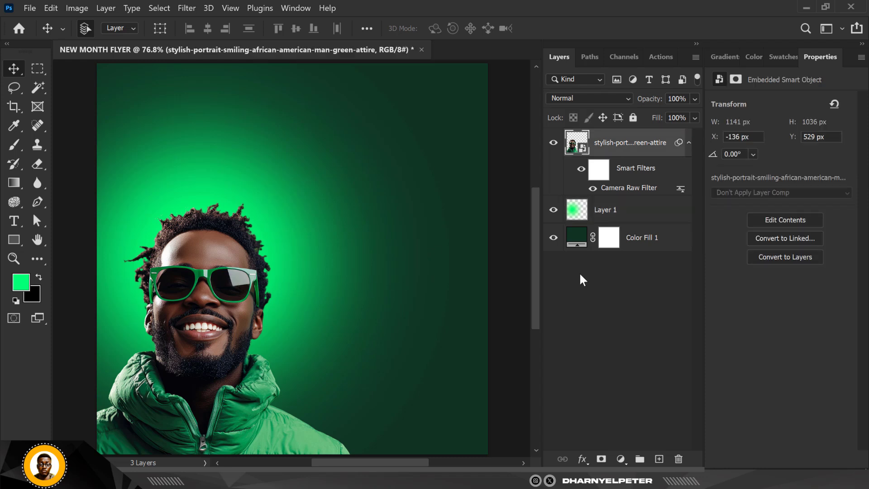
left_click(643, 217)
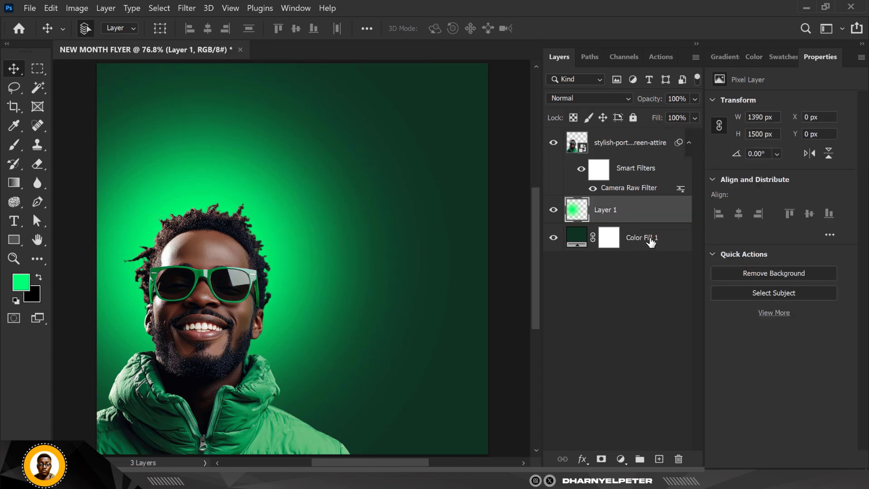
left_click(651, 239)
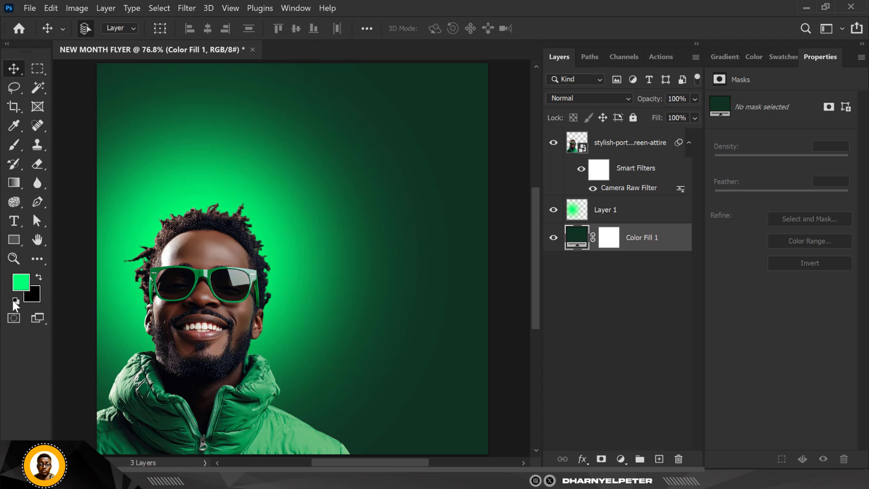
left_click(620, 459)
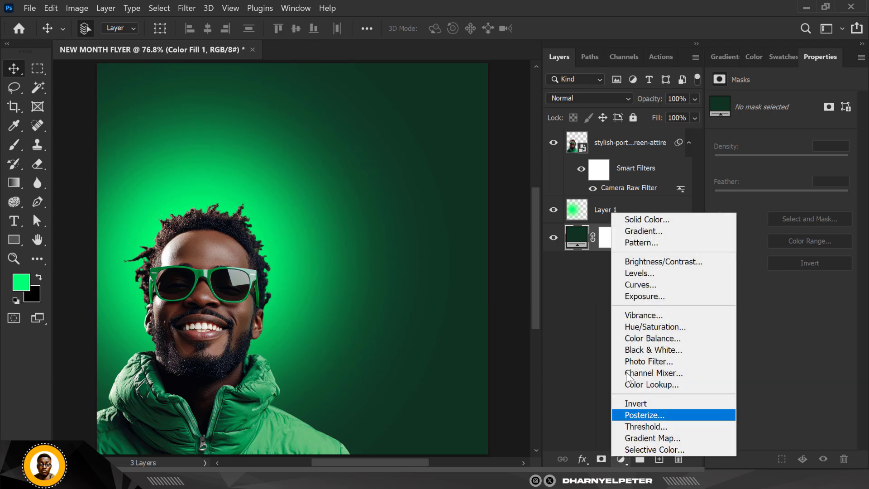
left_click(655, 218)
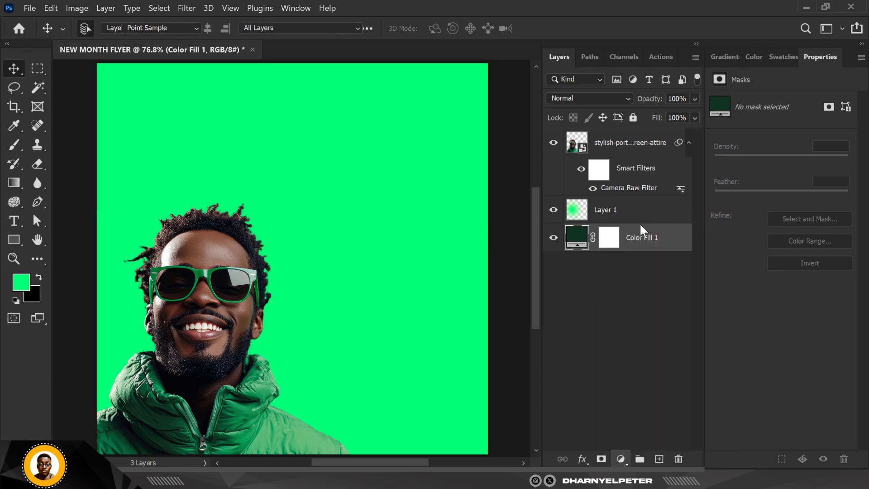
left_click(127, 417)
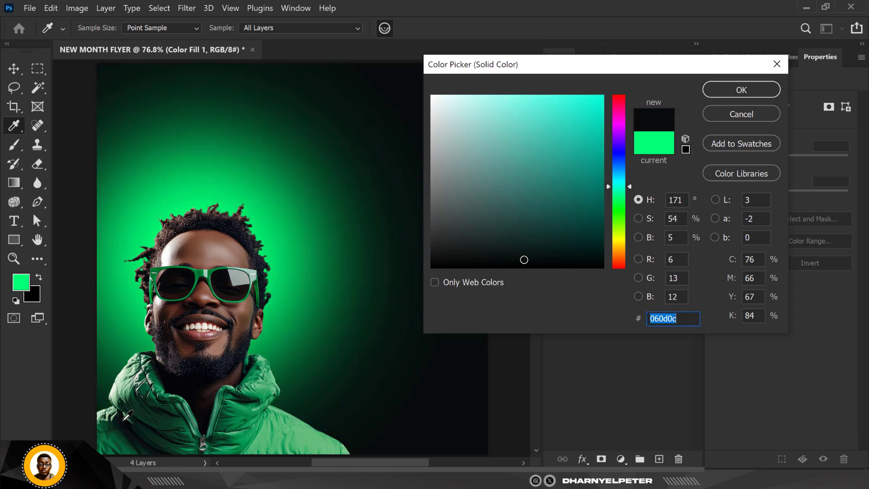
left_click(754, 88)
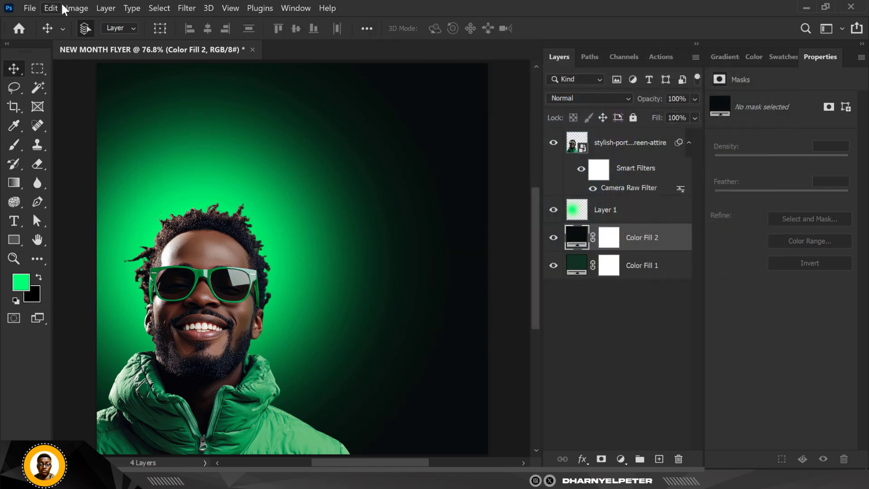
Step: Convert the near-black colour fill layer to a smart object
left_click(186, 8)
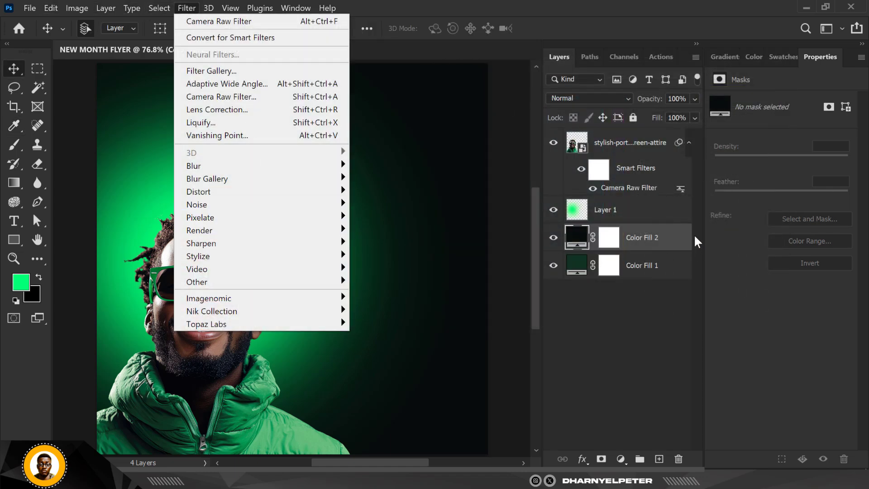
left_click(675, 241)
right_click(675, 241)
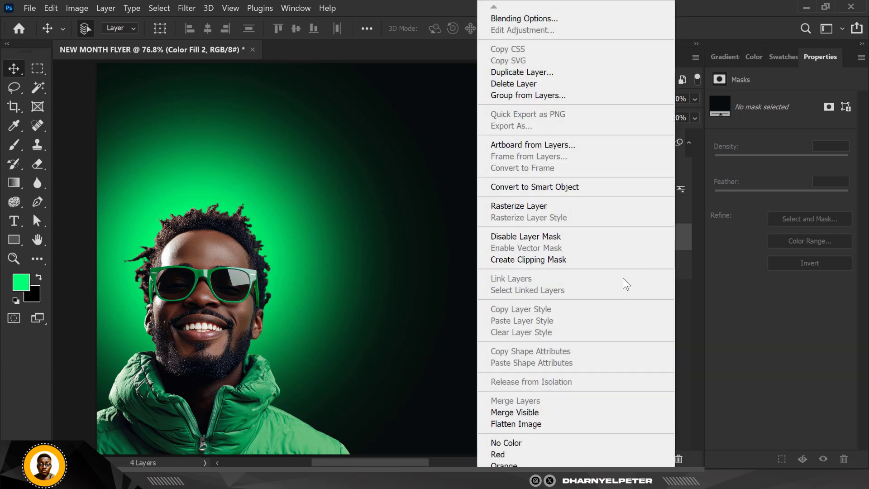
left_click(549, 191)
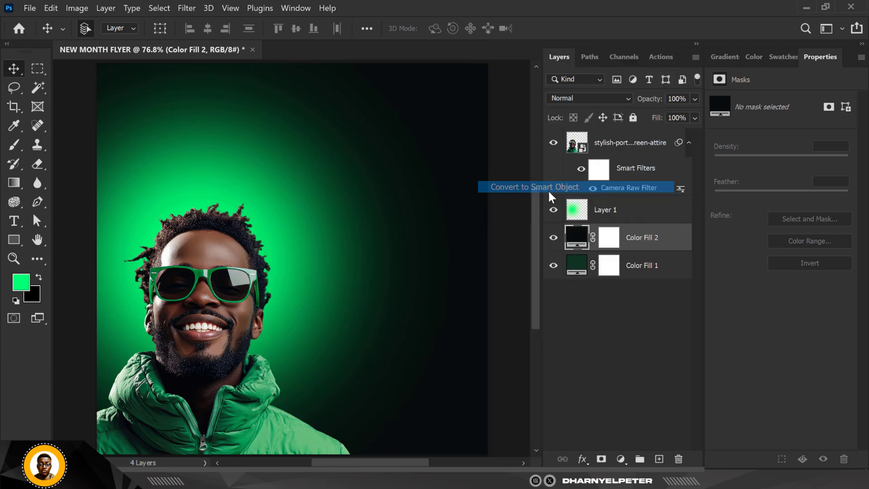
Step: Apply a monochromatic Add Noise filter with uniform distribution and an amount of 3.92% to the near-black fill smart object
left_click(188, 8)
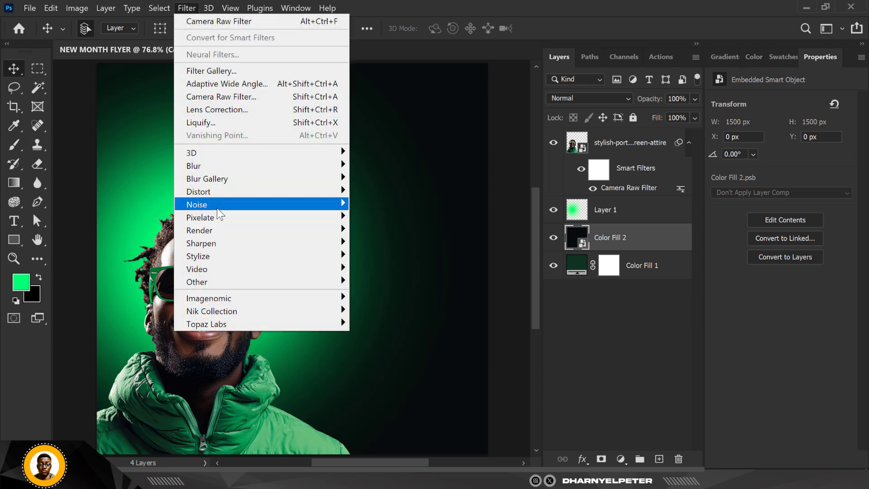
mouse_move(217, 206)
left_click(367, 204)
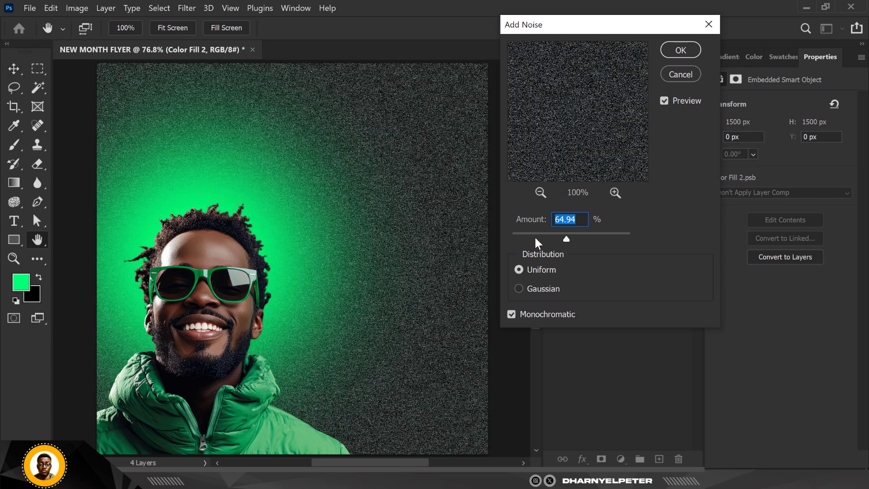
left_click(537, 234)
left_click_drag(535, 234, 533, 234)
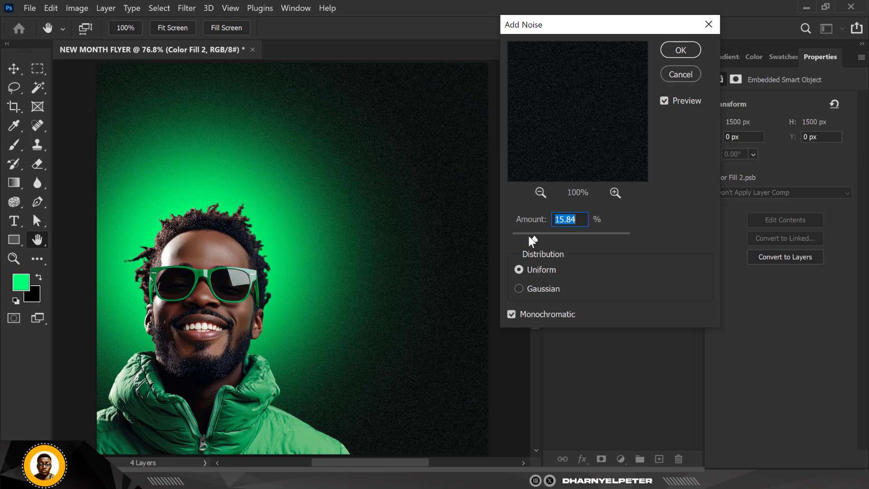
key("BackSpace")
left_click_drag(533, 236, 525, 235)
left_click(517, 233)
key("Return")
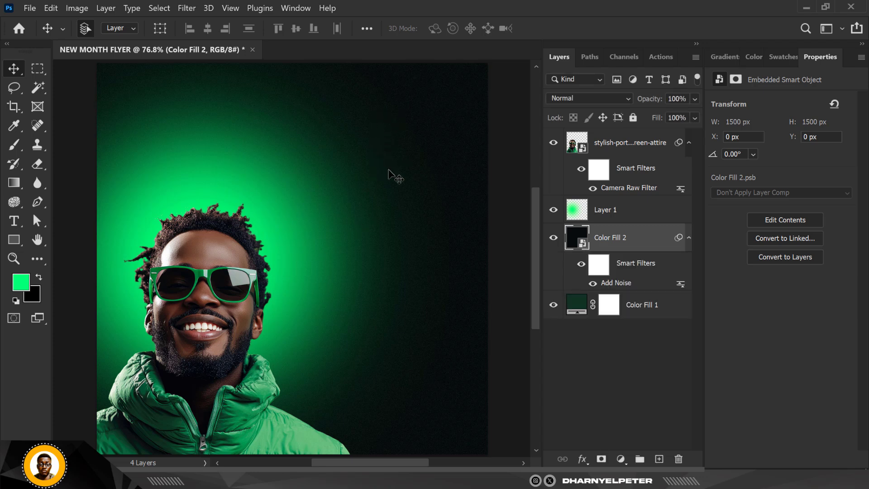
Step: Set the near-black fill layer's blend mode to Soft Light and dismiss the desktop notification
left_click(615, 98)
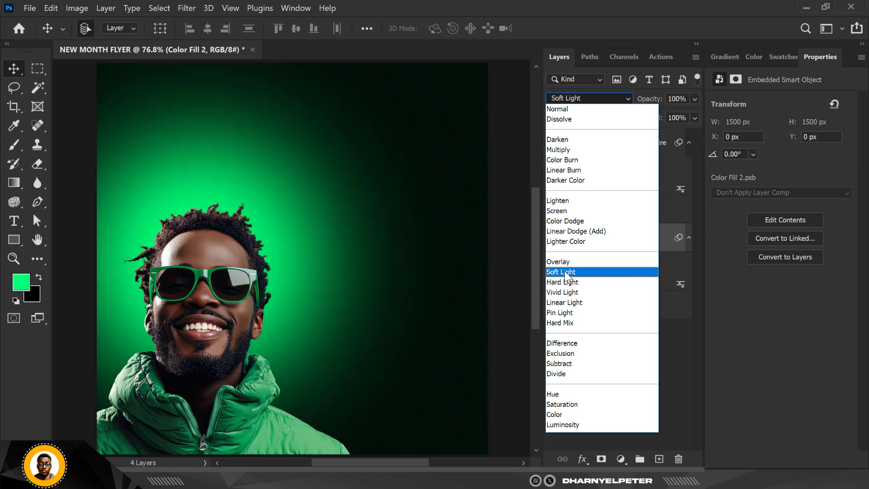
left_click(566, 274)
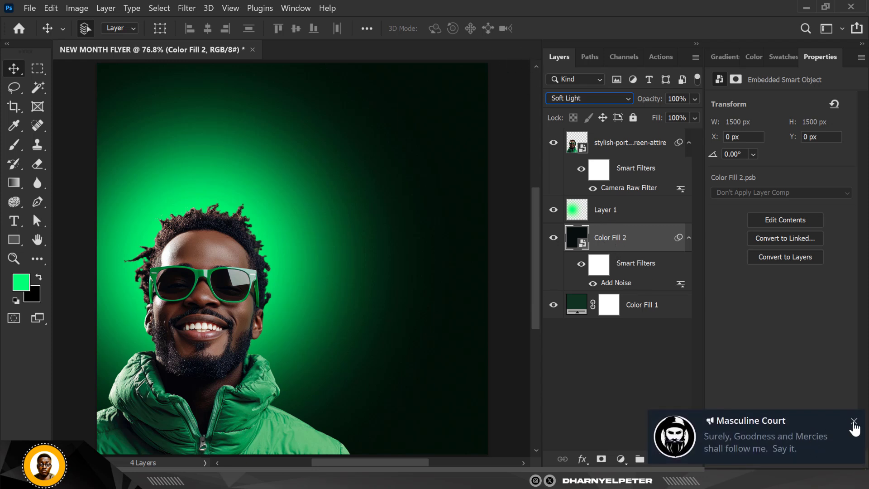
left_click(853, 422)
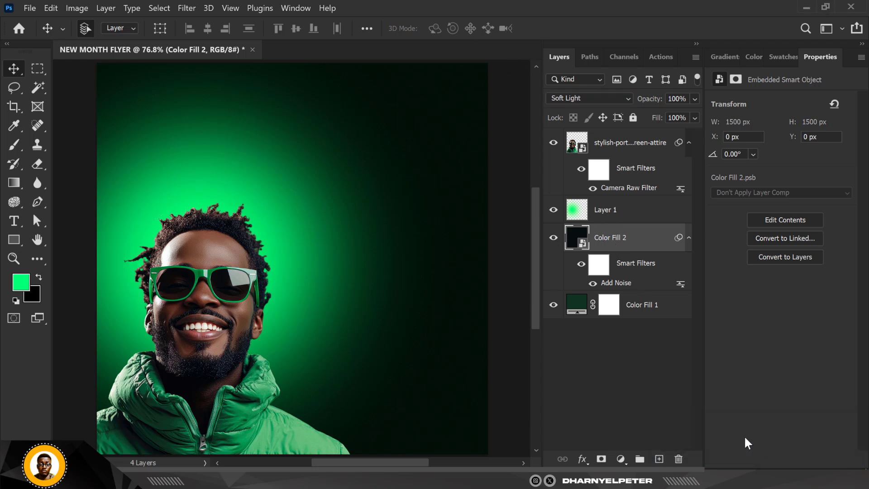
Step: Reopen the Add Noise smart filter on the near-black fill layer and increase the noise amount moderately
double_click(612, 282)
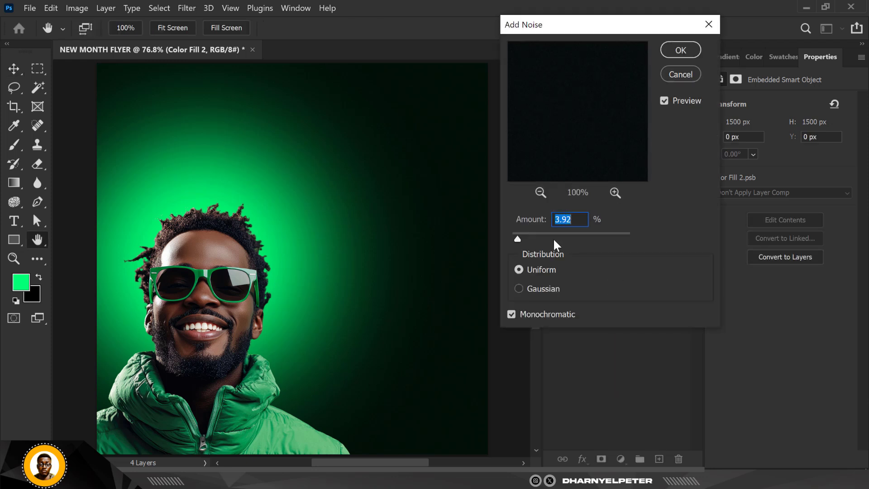
left_click_drag(523, 235, 532, 234)
left_click(530, 236)
left_click(681, 50)
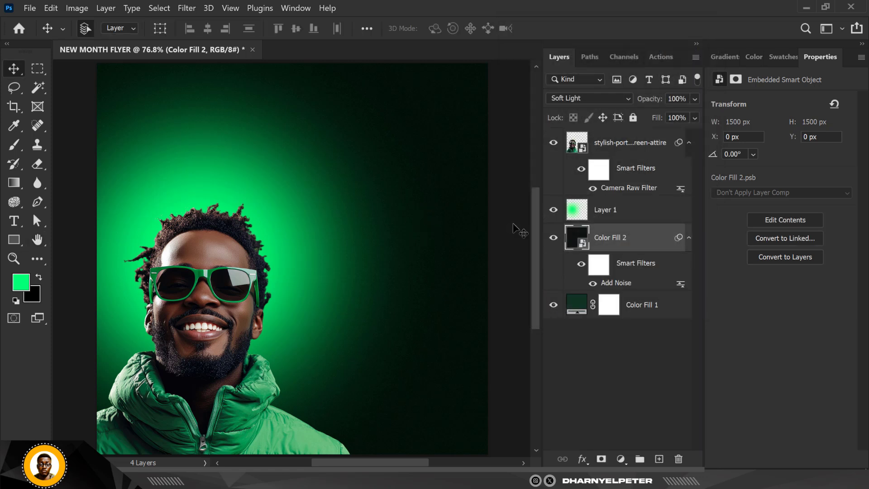
scroll(398, 204, "down", 1)
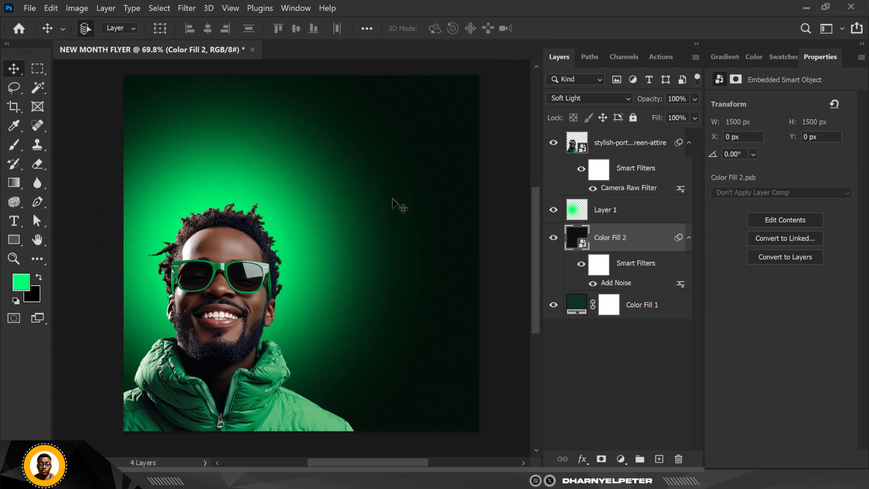
scroll(270, 220, "up", 1)
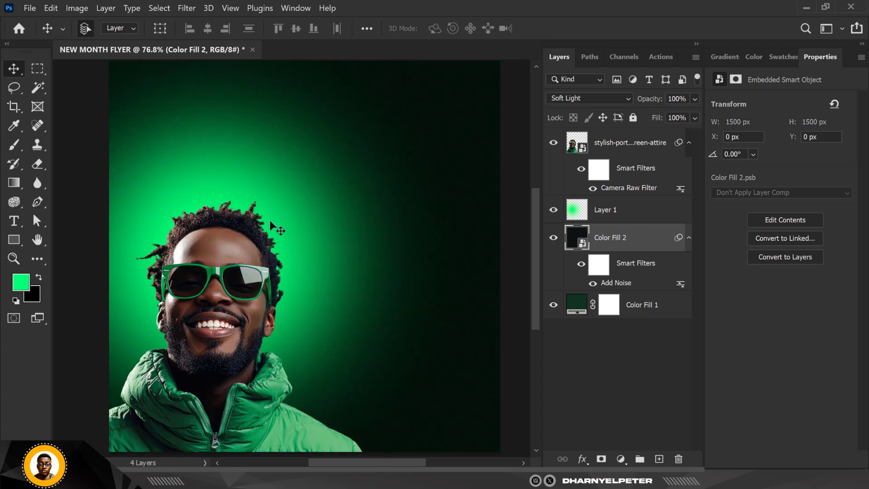
key("ctrl+0")
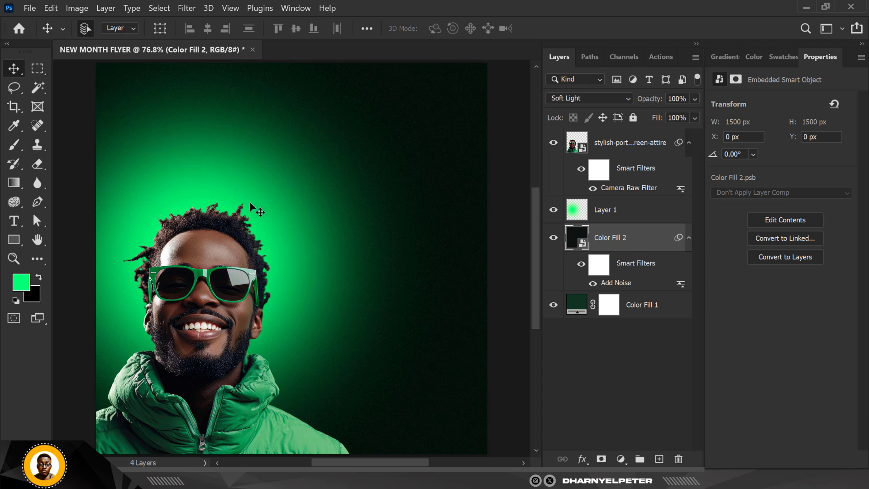
scroll(248, 202, "down", 1)
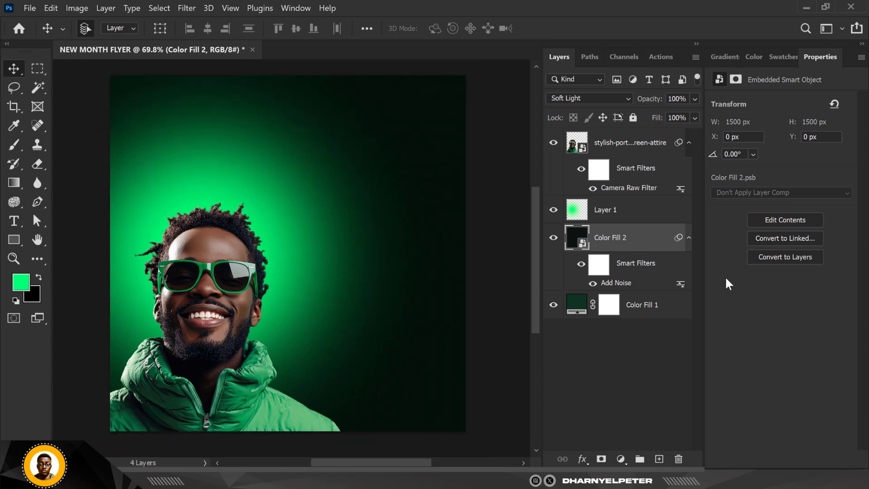
Step: Place the green stage-lights image ebedd83fd2772d45a36ed30c90124581 from the NEW MONTH folder directly above the near-black fill, beneath the glow layer
left_click(633, 212)
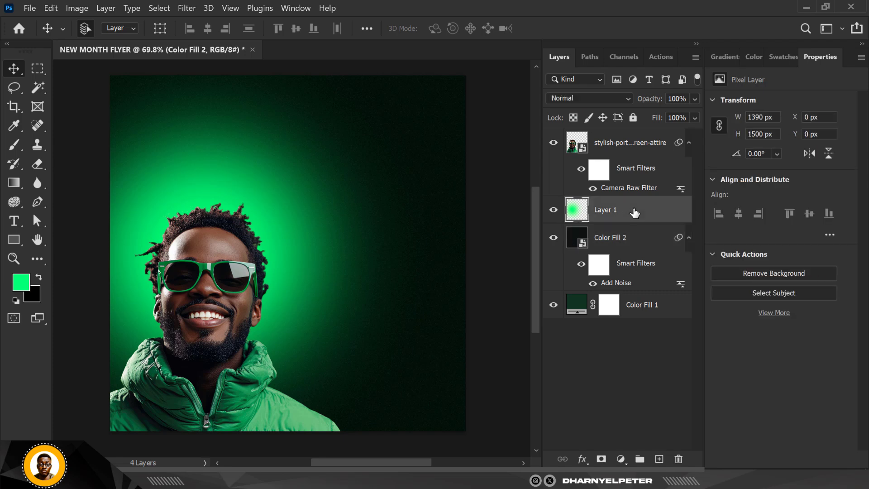
left_click(635, 239)
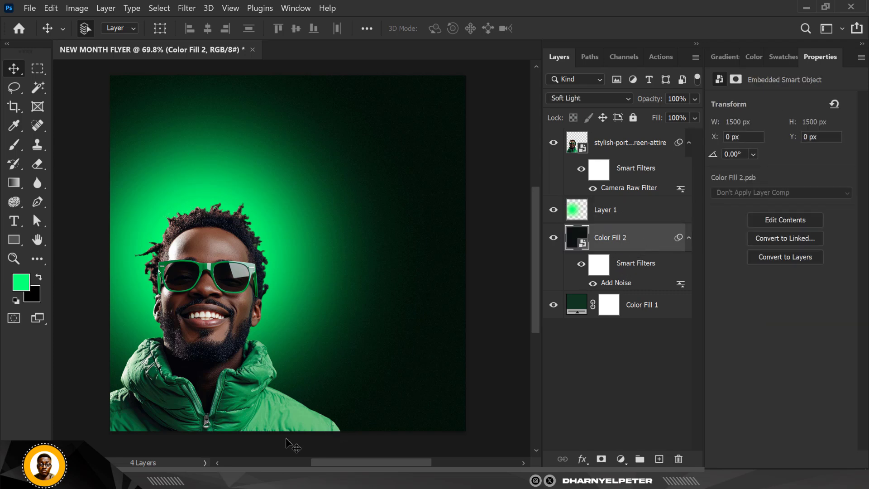
left_click(258, 479)
left_click(296, 99)
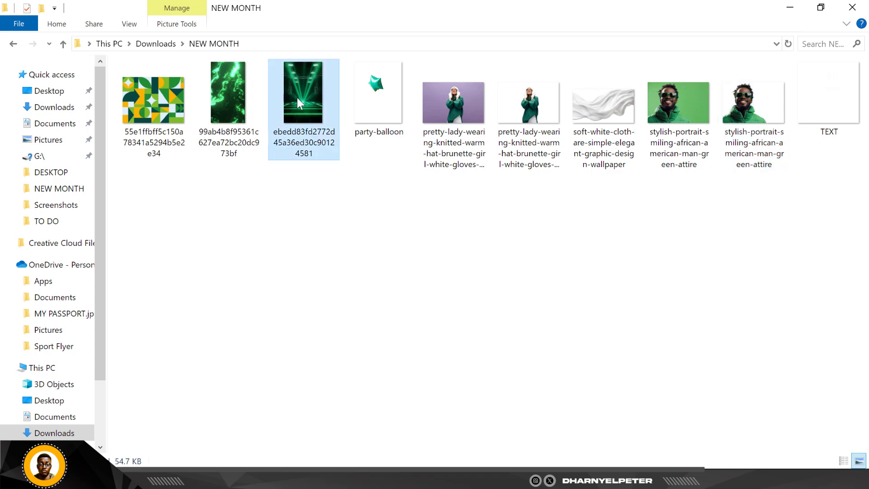
left_click_drag(306, 98, 290, 168)
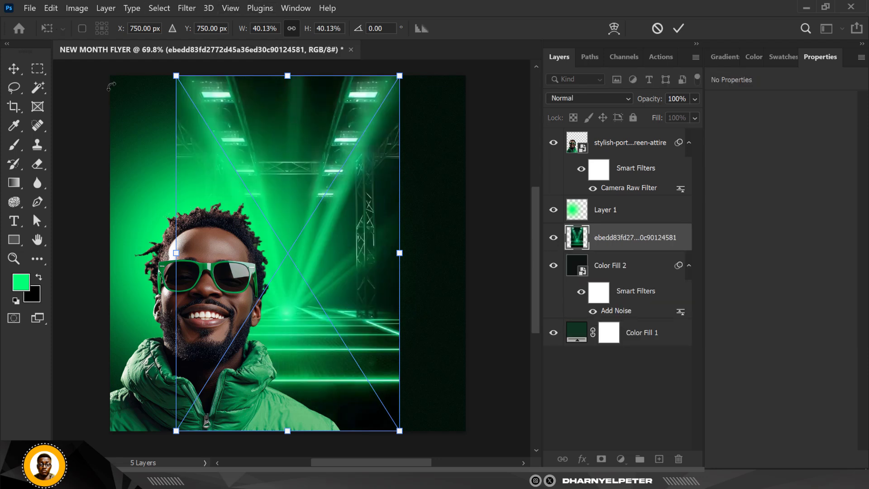
Step: Enlarge the stage-lights image to 2028 x 3227 px and position it at X -264 px, Y -958 px so it covers the canvas
left_click_drag(299, 162, 286, 162)
scroll(298, 168, "down", 2)
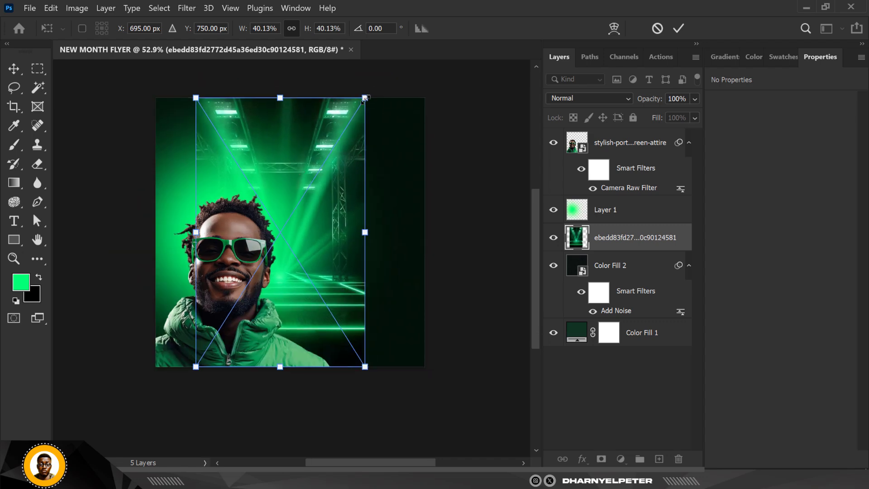
left_click_drag(364, 98, 419, 69)
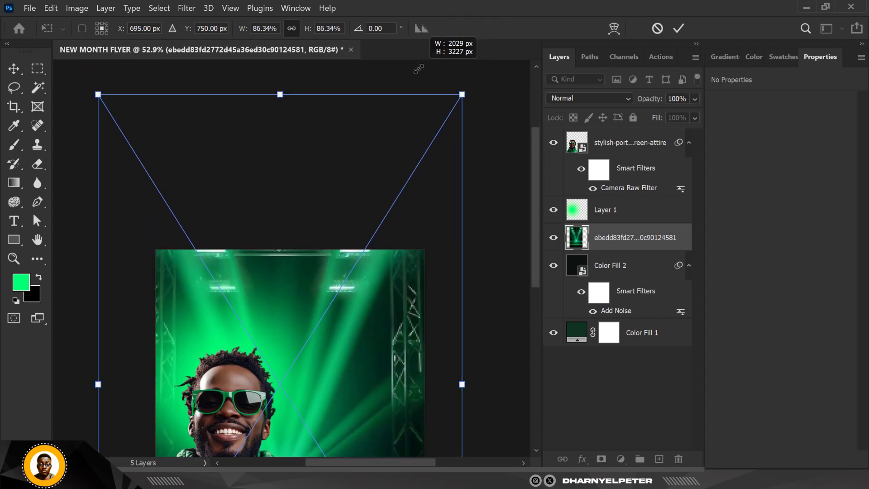
scroll(364, 108, "down", 6)
scroll(366, 218, "up", 6)
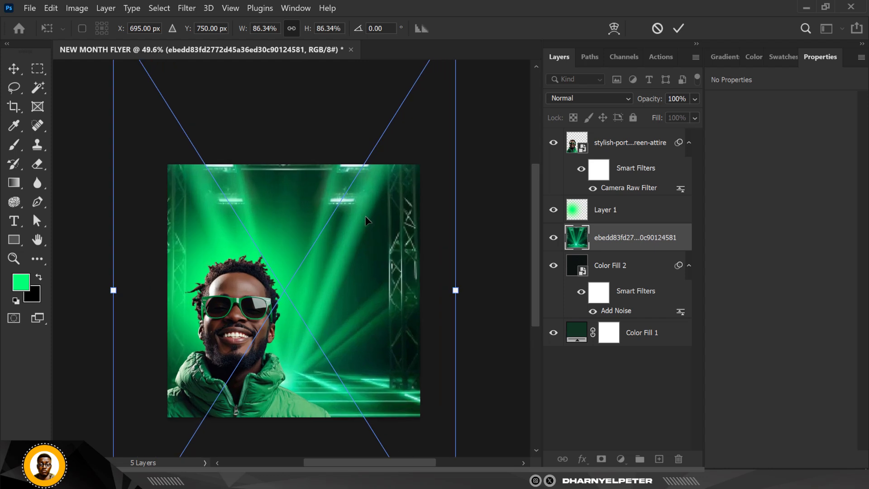
left_click_drag(365, 221, 378, 200)
key("Return")
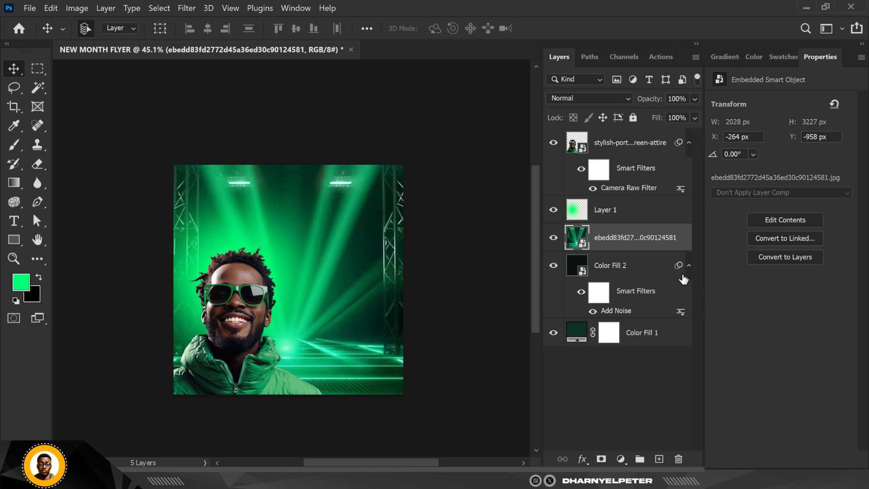
Step: Add a layer mask to the stage-lights image and paint black with a 1200 px soft brush to hide all but its upper part
left_click(601, 460)
key("d")
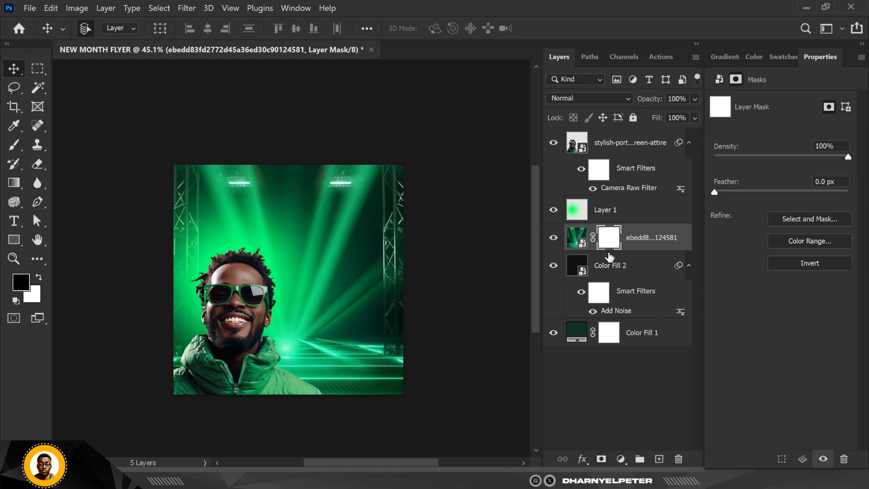
left_click(14, 145)
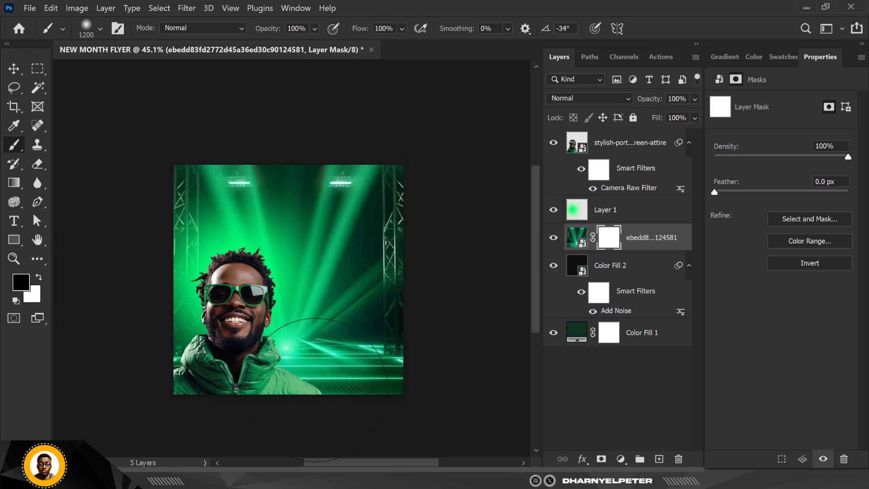
mouse_move(180, 376)
left_mouse_down()
mouse_move(456, 363)
mouse_move(231, 367)
mouse_move(96, 356)
mouse_move(279, 322)
mouse_move(484, 312)
mouse_move(298, 308)
mouse_move(139, 318)
left_mouse_up()
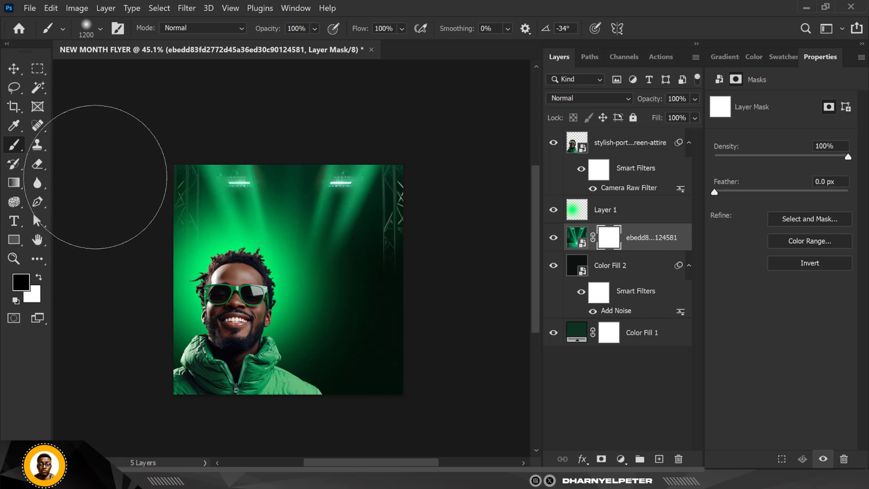
left_click_drag(94, 160, 432, 257)
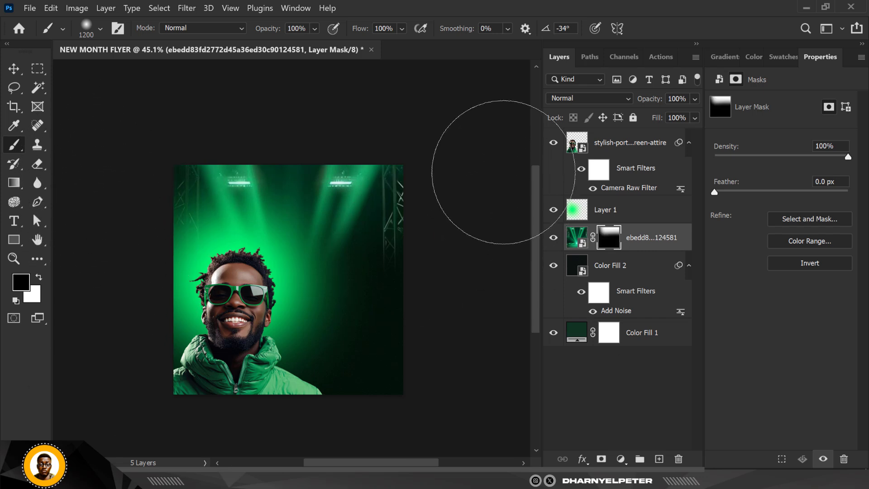
Step: Fade the stage-lights image at the canvas's right edge on its mask and set its blend mode to Screen
left_click(470, 209)
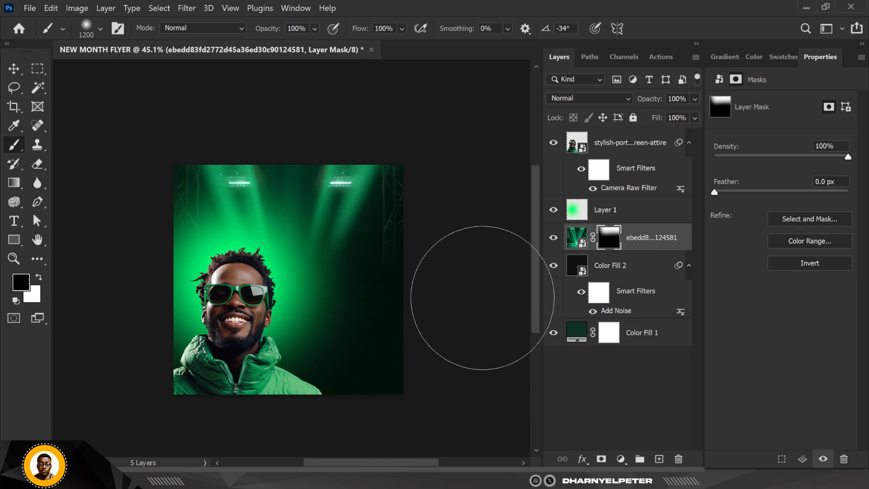
left_click(13, 68)
scroll(272, 197, "up", 3)
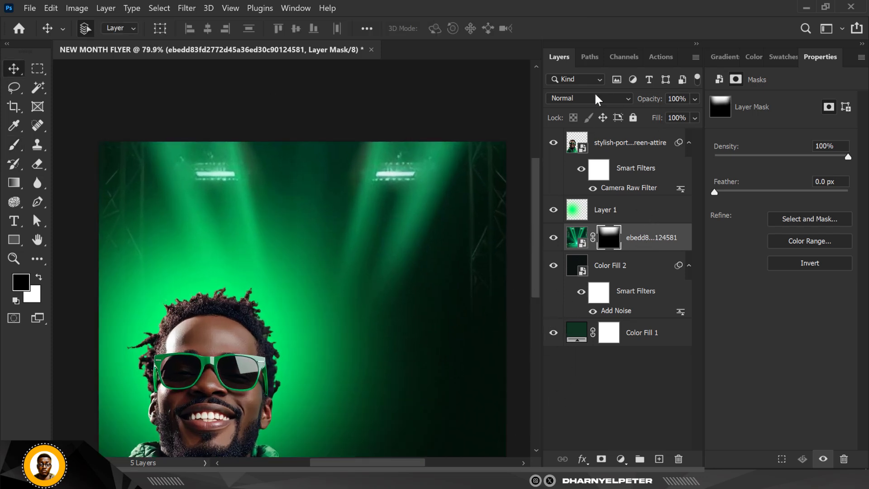
left_click(593, 96)
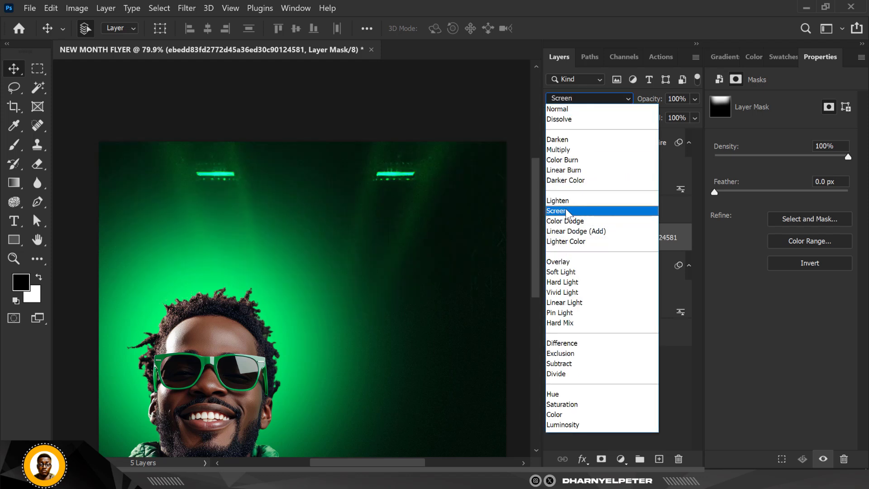
left_click(565, 211)
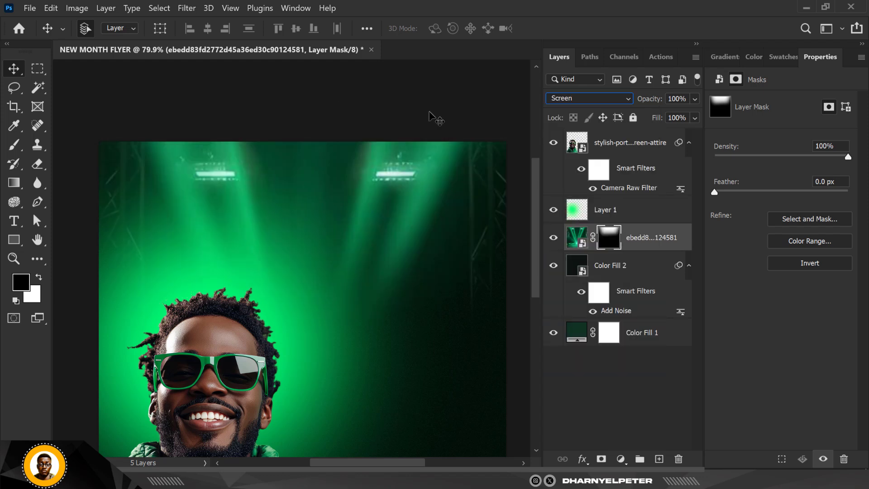
Step: Lower the stage-lights layer's opacity to 51% and move the image slightly down to Y -931 px
left_click(693, 101)
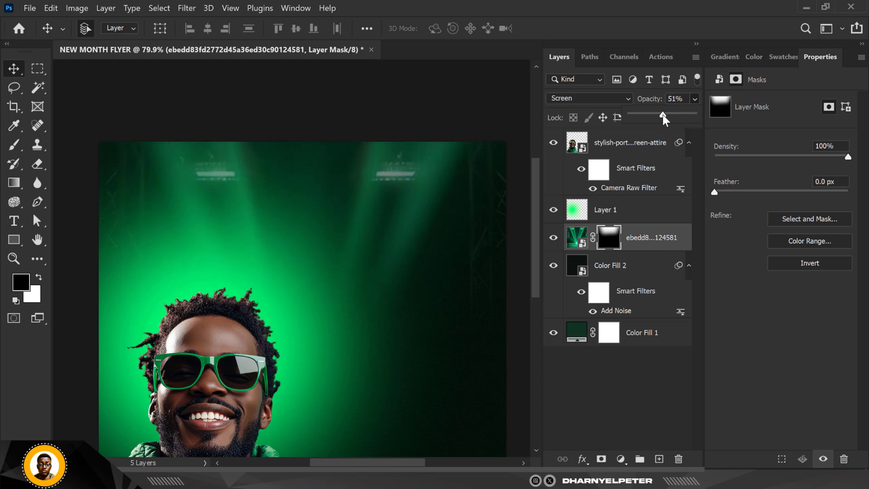
left_click(163, 92)
scroll(342, 147, "down", 3)
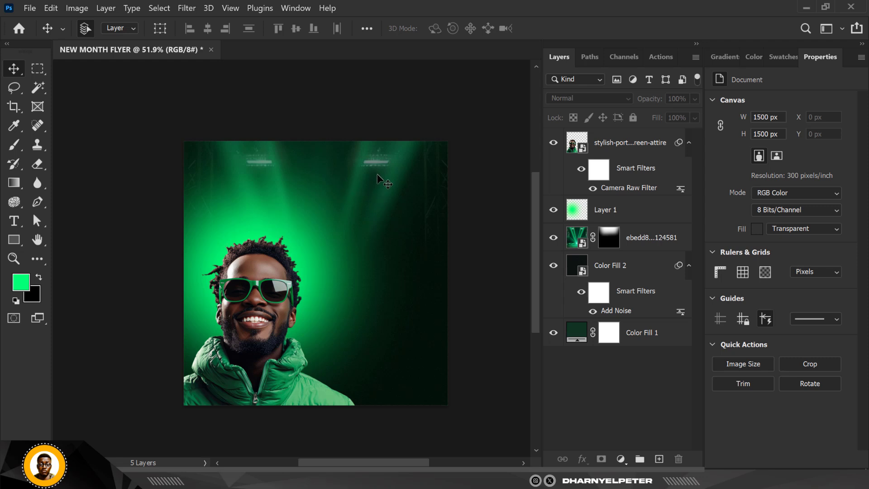
mouse_move(384, 168)
left_mouse_down()
mouse_move(386, 181)
mouse_move(385, 172)
left_mouse_up()
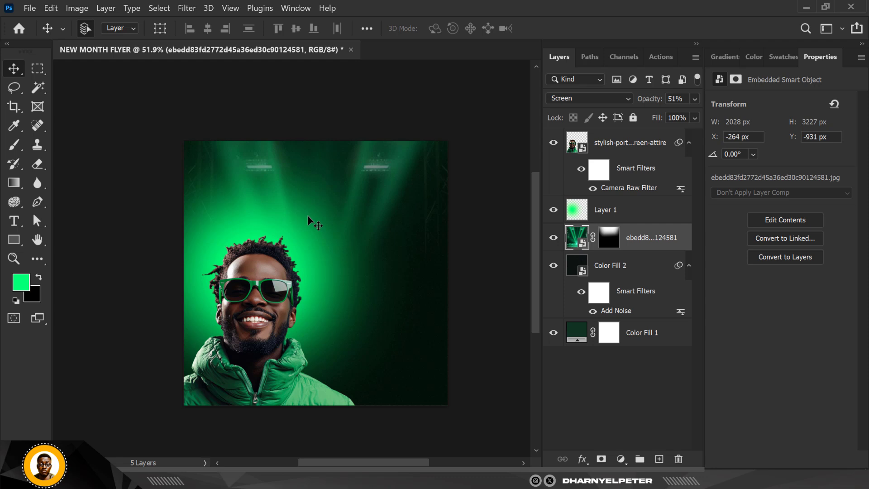
scroll(246, 280, "up", 2)
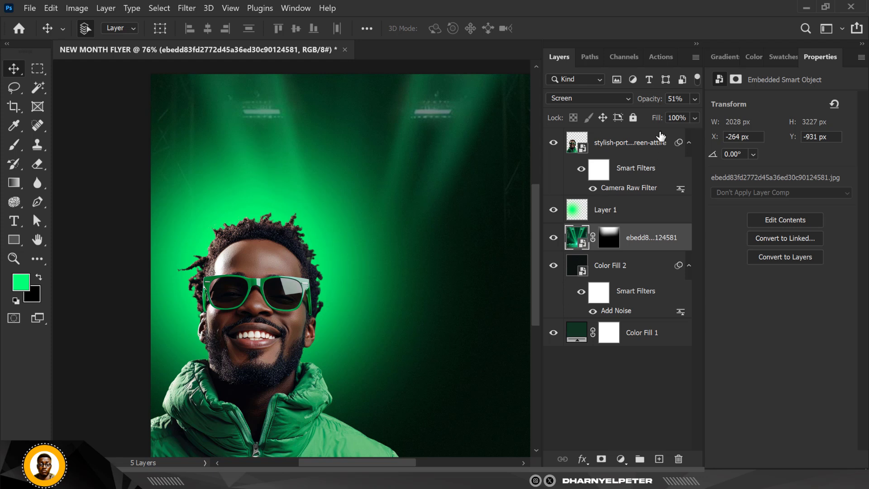
left_click(645, 143)
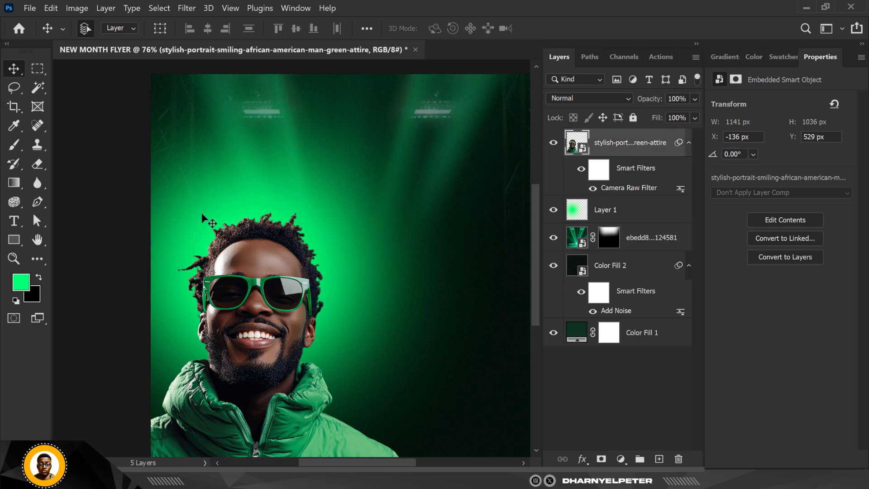
scroll(202, 213, "down", 1)
scroll(250, 270, "up", 1)
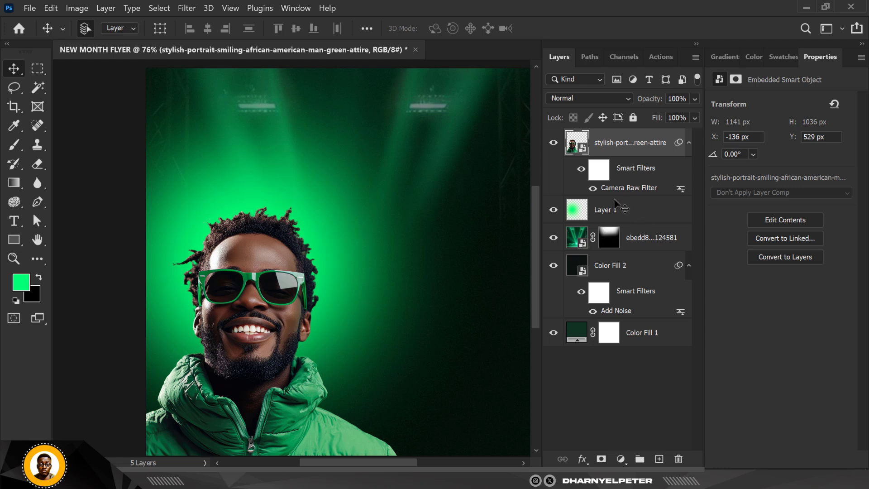
scroll(625, 212, "down", 1)
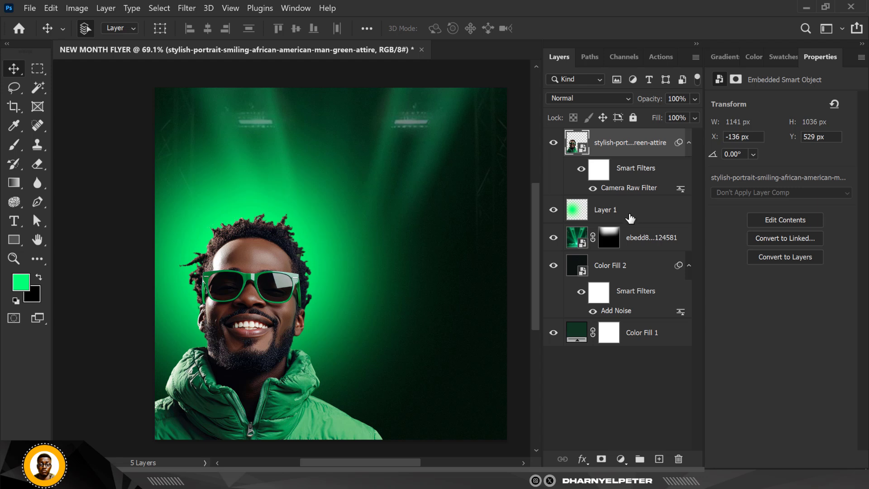
Step: Place the soft-white-cloth-are-simple-elegant-graphic-design-wallpaper image from the NEW MONTH folder directly above the glow layer, beneath the man's portrait
left_click(629, 218)
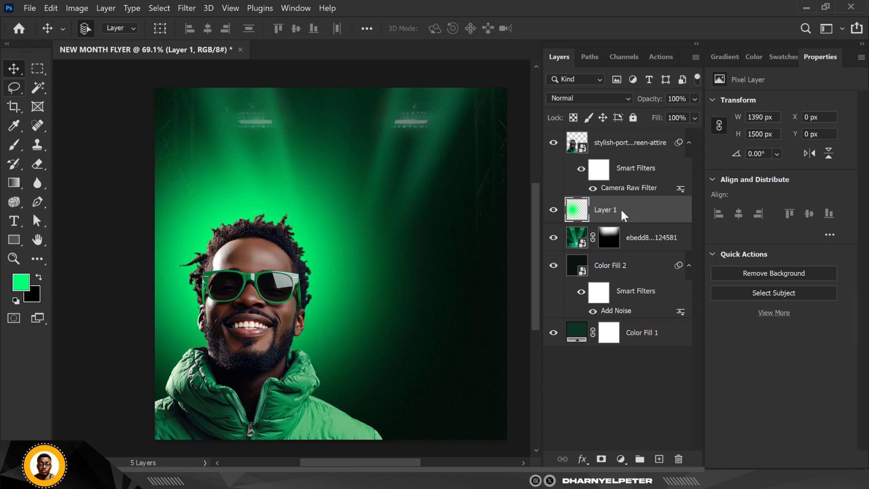
key("alt+Tab")
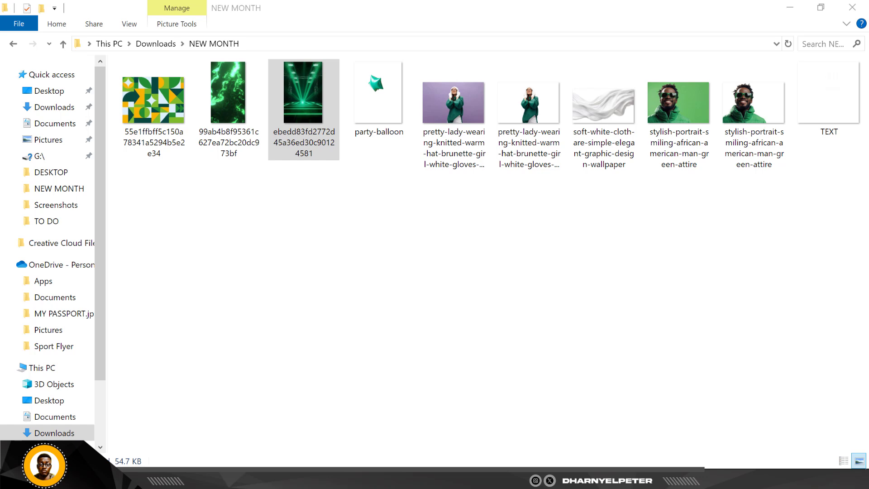
left_click(595, 103)
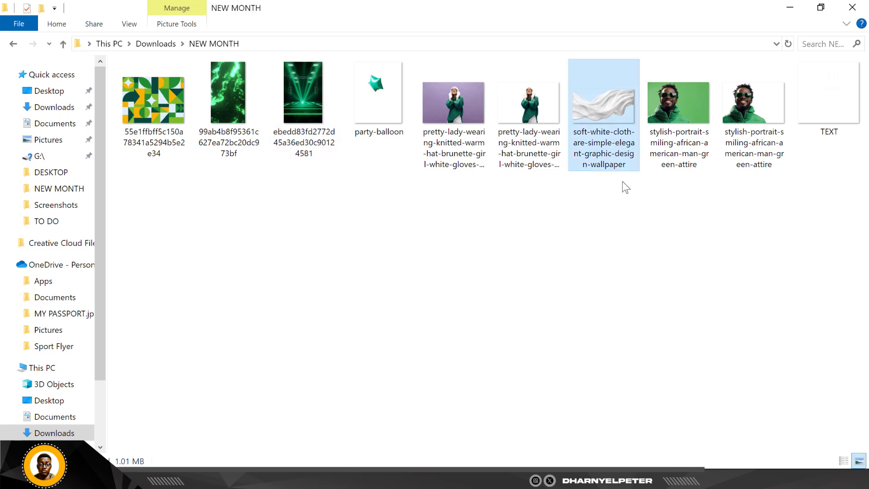
left_click(542, 109)
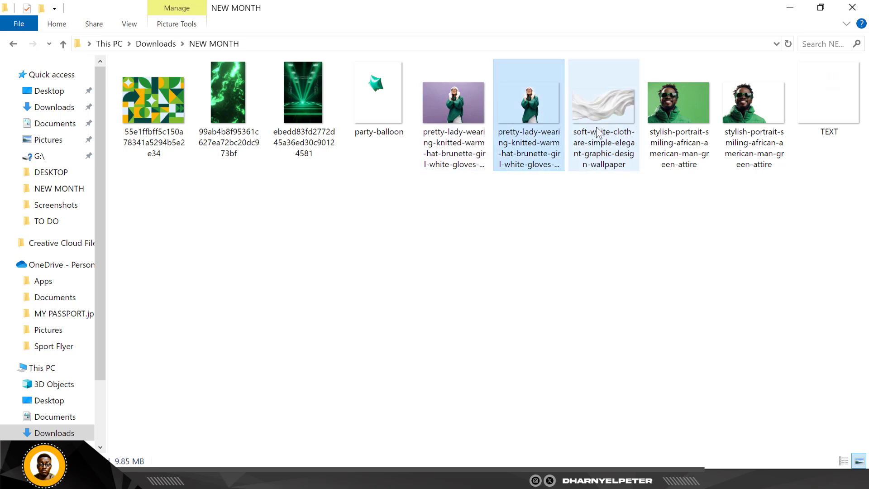
left_click(600, 119)
left_click_drag(612, 105, 397, 360)
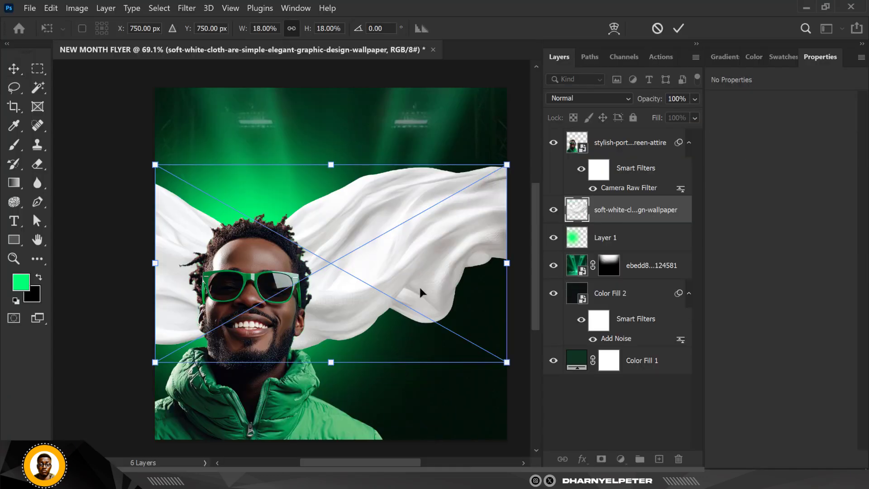
Step: Enlarge the white cloth behind the man to 29.06% width and 26.12% height, and rotate it to -0.75°
left_click_drag(425, 249, 418, 336)
scroll(374, 244, "down", 2)
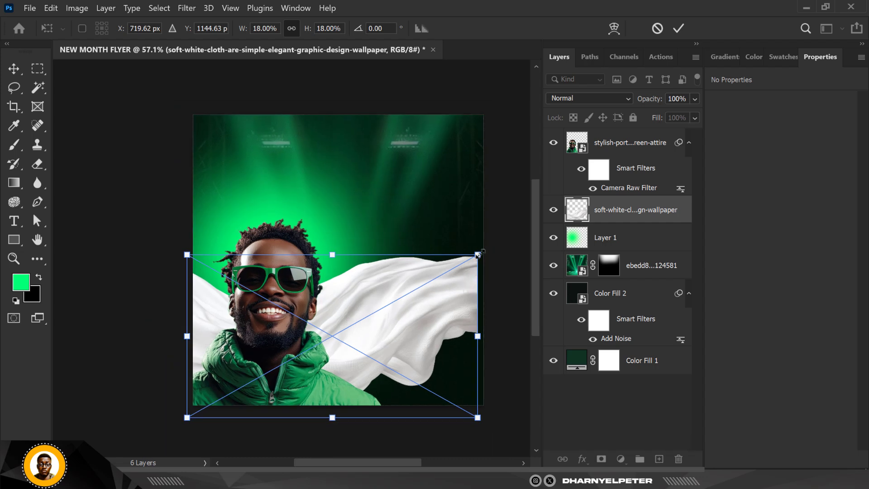
left_click_drag(478, 254, 511, 235)
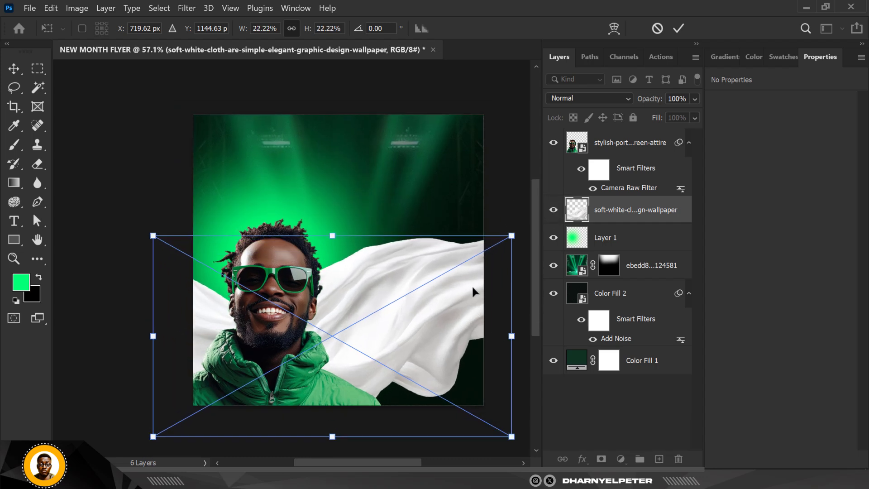
scroll(465, 253, "down", 1)
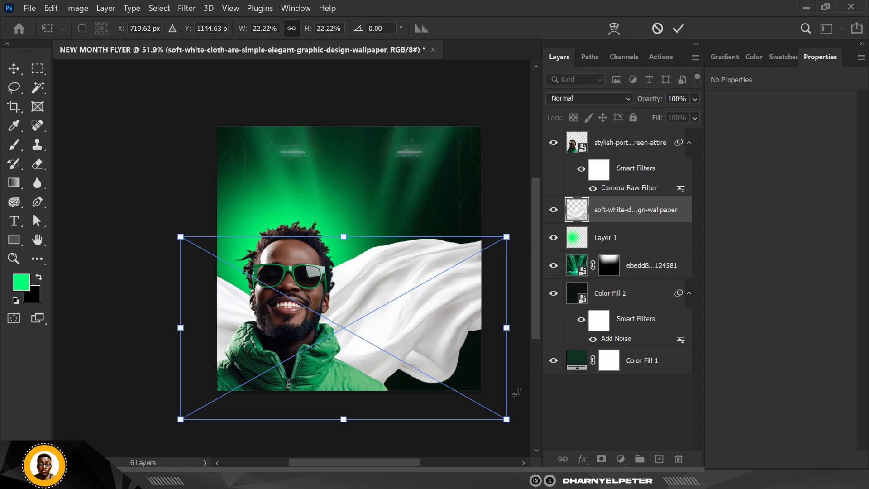
left_click_drag(510, 230, 533, 206)
mouse_move(476, 291)
left_mouse_down()
mouse_move(488, 257)
mouse_move(488, 288)
mouse_move(524, 289)
mouse_move(485, 289)
left_mouse_up()
scroll(341, 285, "down", 2)
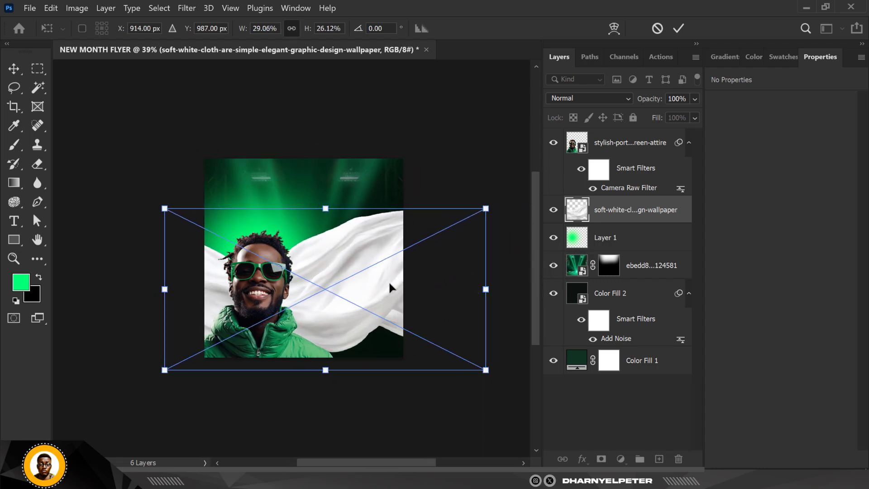
mouse_move(389, 283)
left_mouse_down()
mouse_move(375, 289)
mouse_move(376, 276)
mouse_move(376, 292)
left_mouse_up()
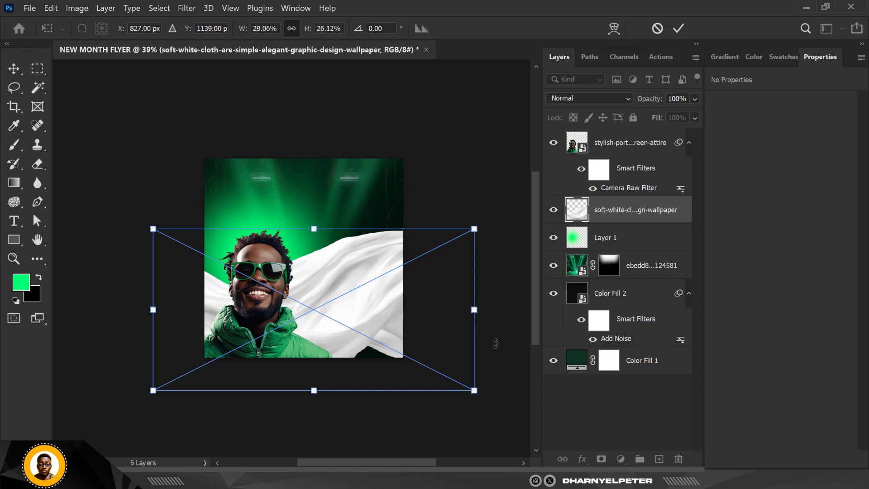
mouse_move(495, 344)
left_mouse_down()
mouse_move(500, 308)
mouse_move(494, 344)
left_mouse_up()
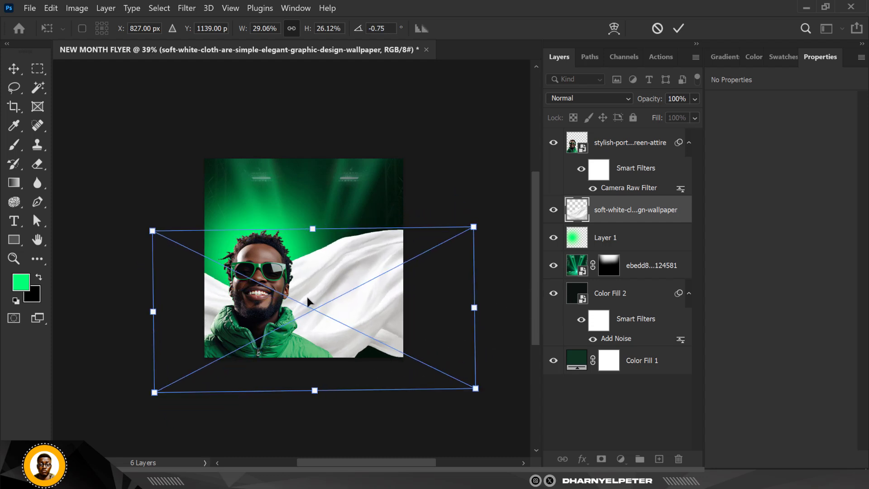
Step: Resize the white cloth to 24.04% width and 21.06% height, and position it at X -135 px, Y 665 px
scroll(308, 287, "up", 2)
left_click_drag(349, 295, 352, 308)
left_click_drag(326, 448, 327, 406)
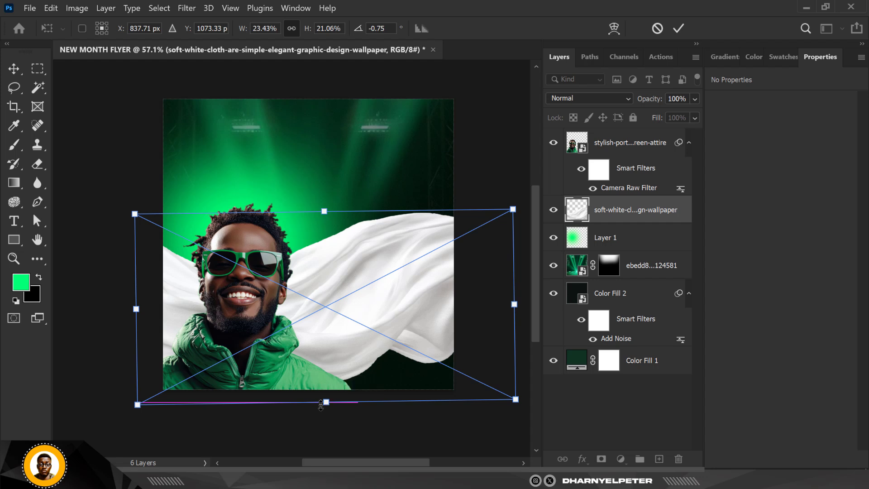
left_click_drag(408, 294, 441, 325)
left_click_drag(162, 338, 152, 338)
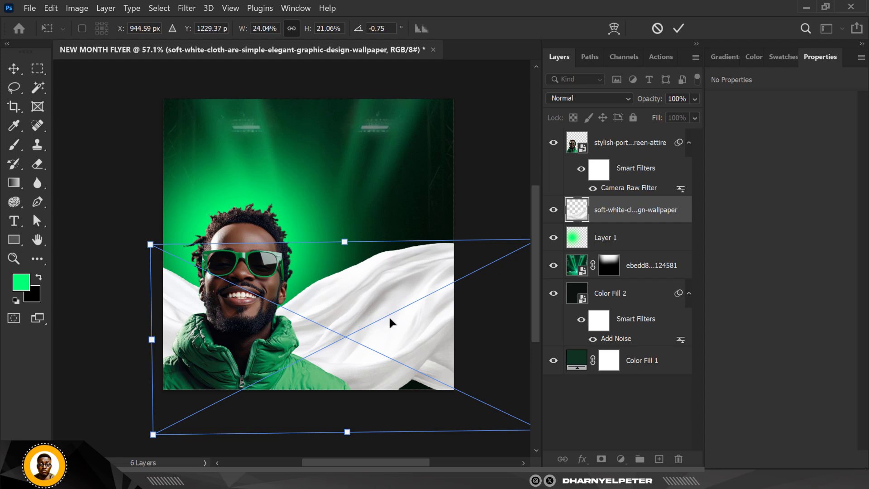
left_click_drag(389, 318, 374, 292)
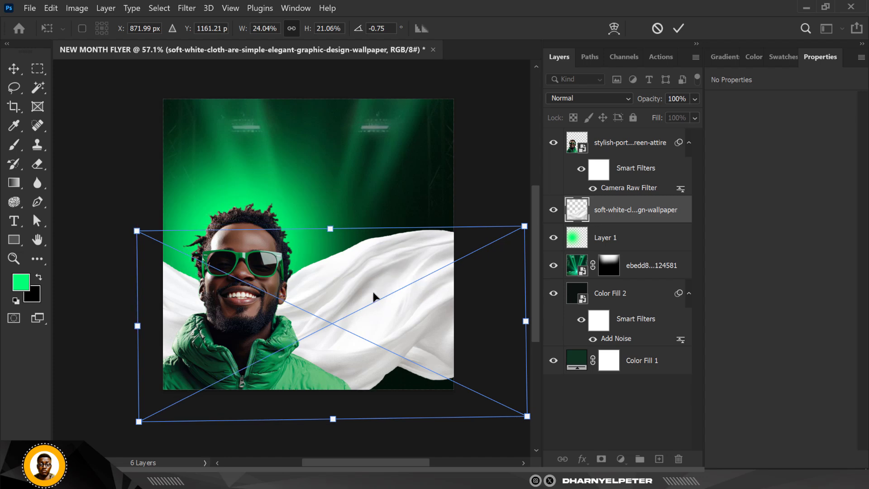
key("Return")
Step: Apply a slight Gaussian Blur smart filter to the white cloth layer
scroll(356, 263, "down", 2)
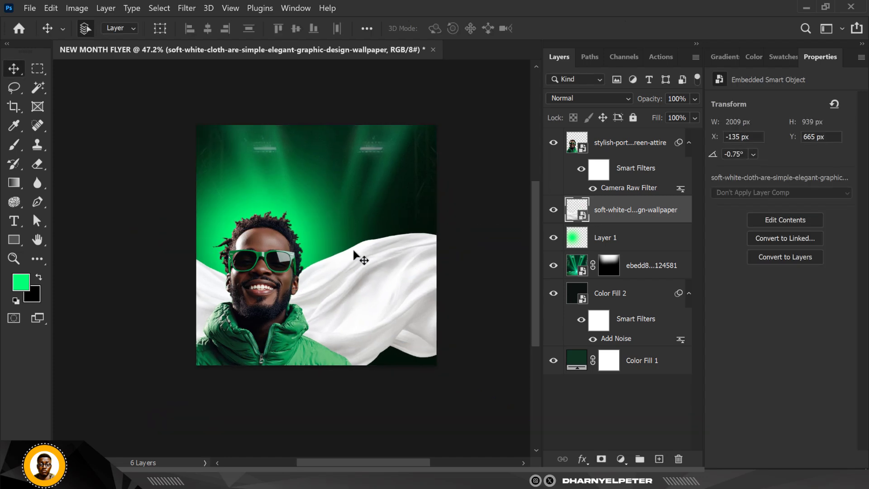
scroll(375, 259, "up", 7)
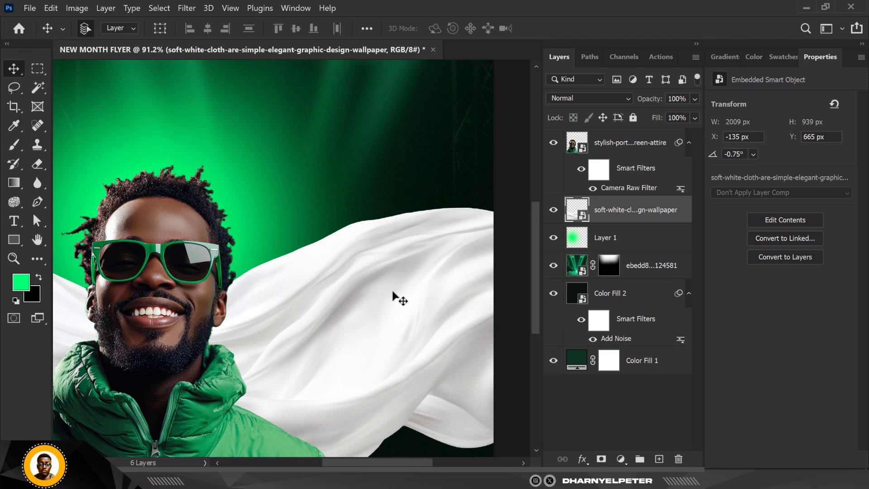
scroll(393, 293, "down", 3)
scroll(381, 285, "up", 2)
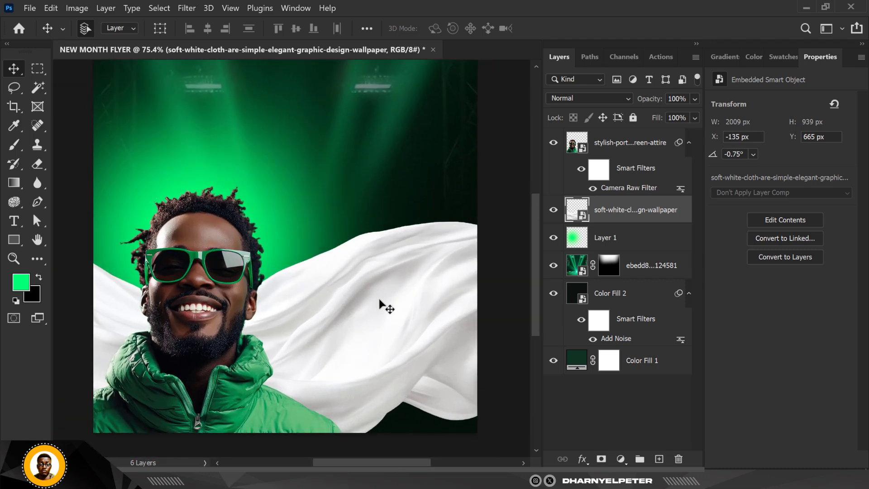
left_click(186, 8)
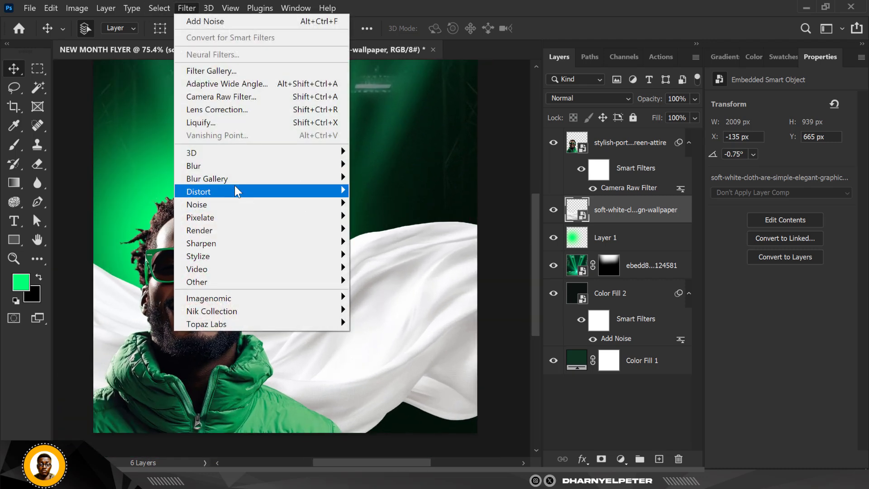
mouse_move(213, 167)
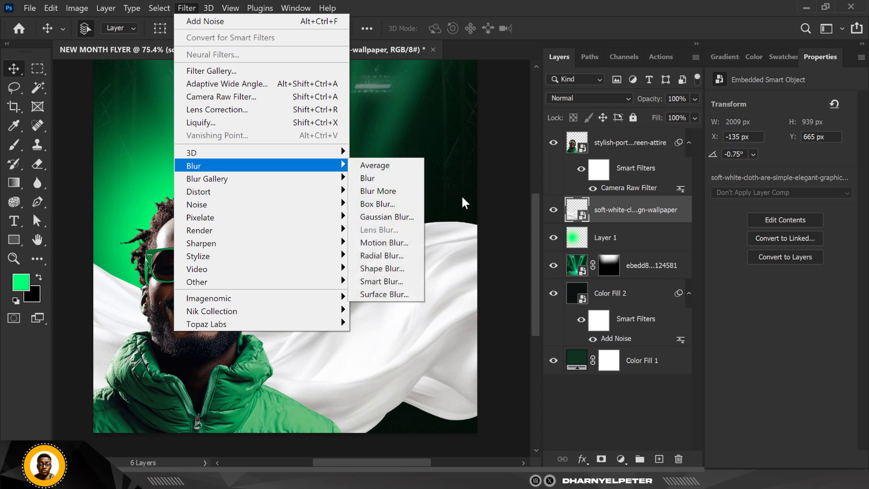
left_click(405, 216)
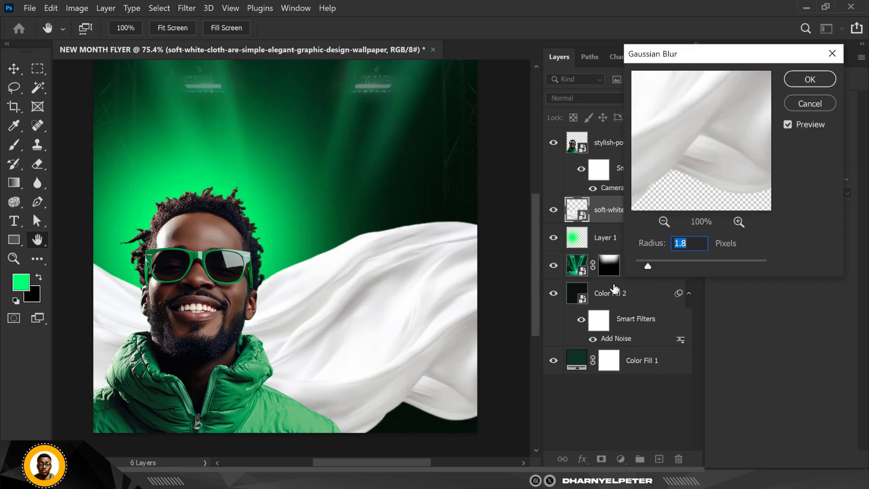
left_click(651, 261)
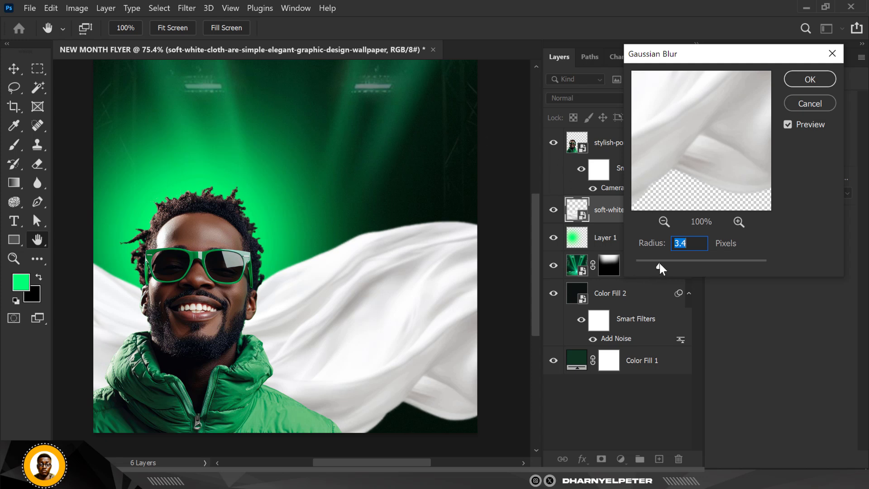
mouse_move(659, 264)
left_mouse_down()
mouse_move(683, 266)
mouse_move(650, 262)
left_mouse_up()
left_click(807, 81)
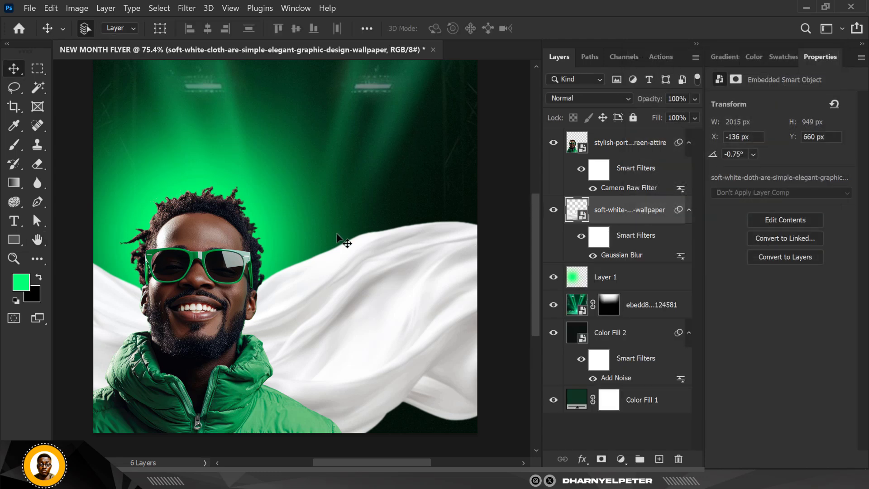
Step: Enlarge the man's portrait to 7.98% and position it at X -227 px, Y 402 px
scroll(338, 225, "down", 2)
left_click(232, 226)
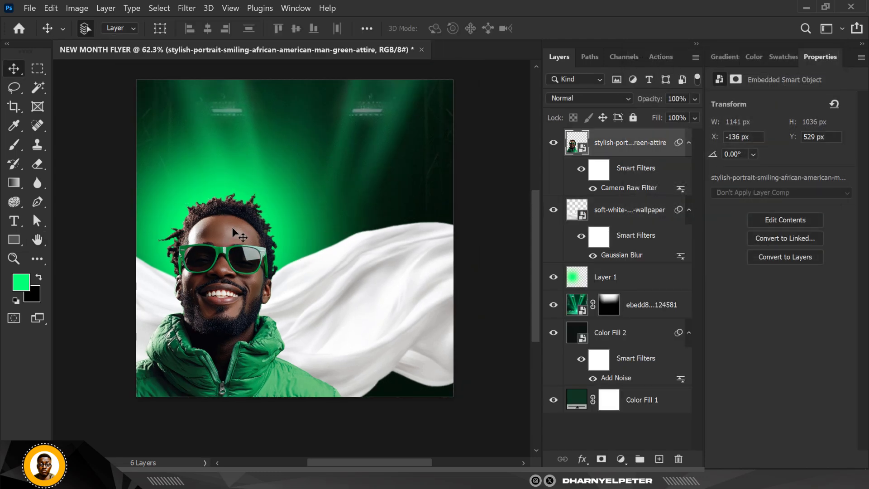
key("ctrl+t")
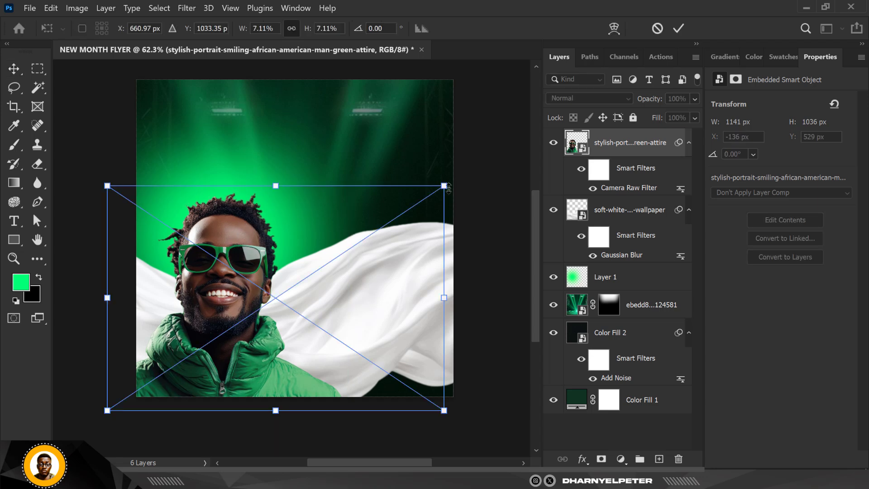
left_click_drag(444, 186, 464, 172)
mouse_move(278, 360)
left_mouse_down()
mouse_move(251, 356)
mouse_move(262, 360)
left_mouse_up()
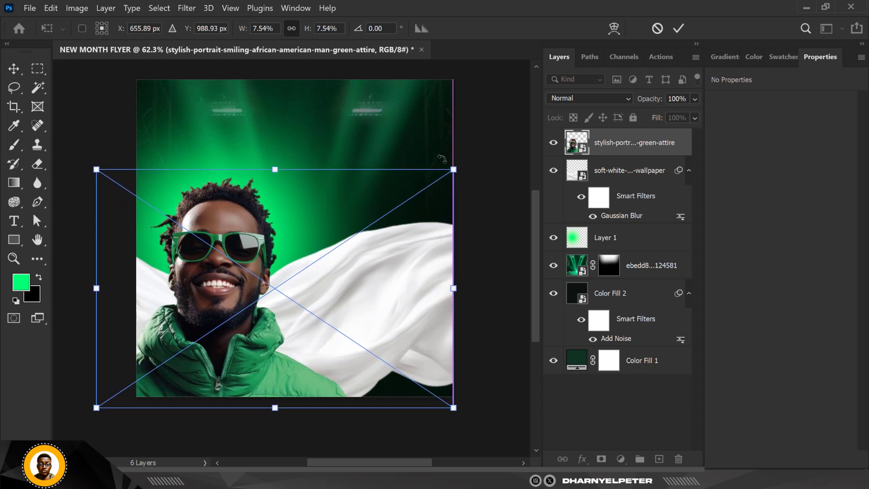
left_click_drag(454, 171, 462, 156)
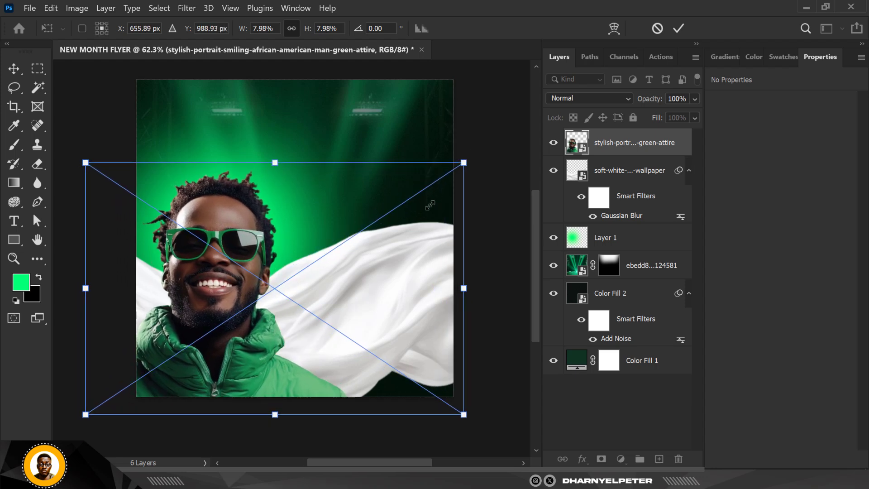
left_click_drag(309, 291, 309, 292)
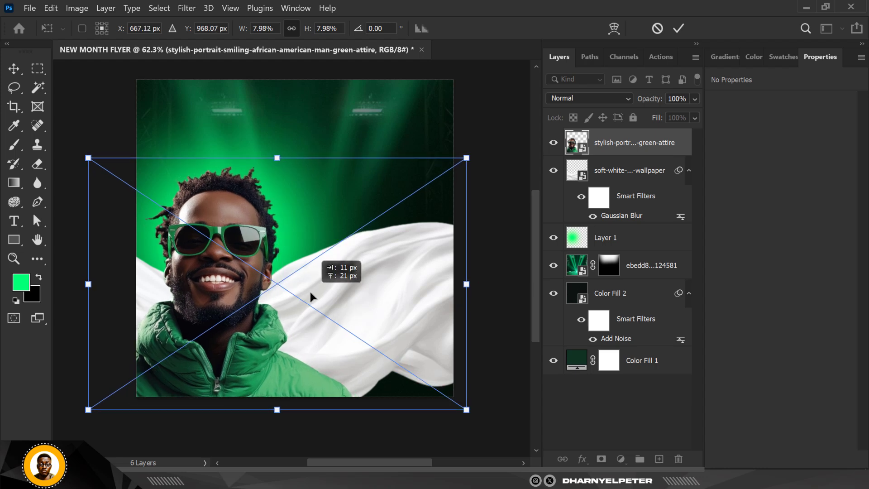
key("Return")
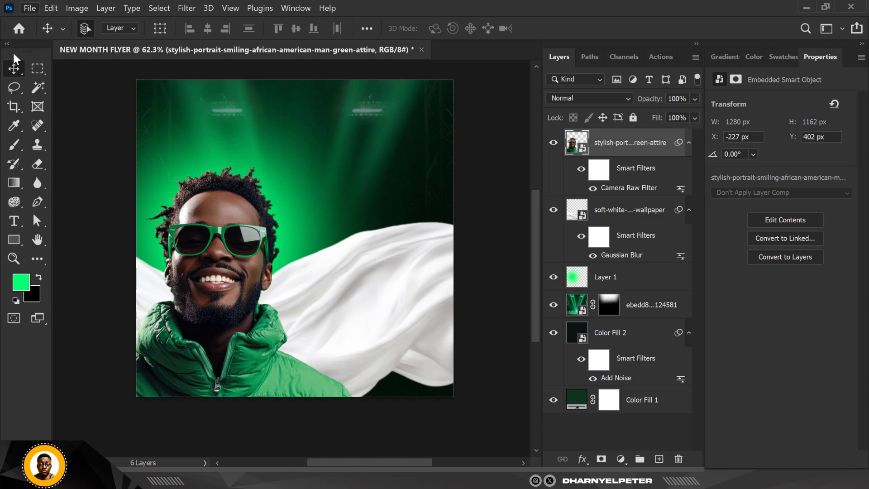
scroll(248, 146, "down", 1)
scroll(270, 138, "up", 4)
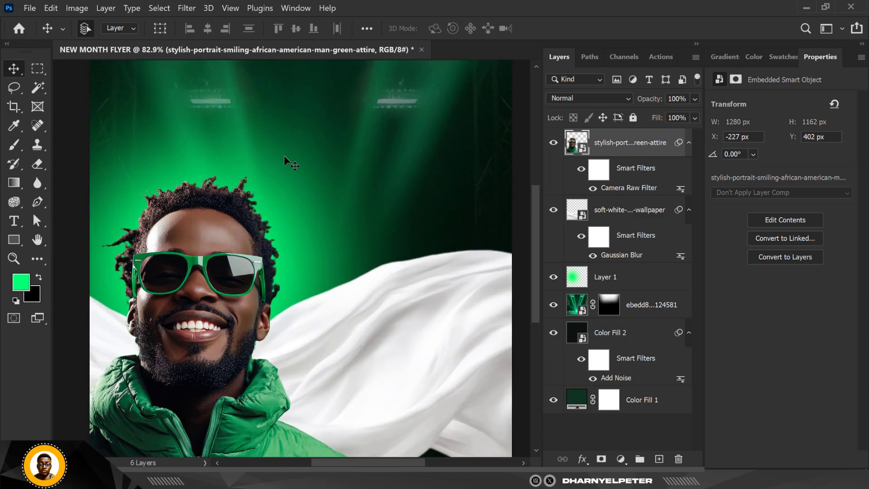
scroll(284, 156, "down", 2)
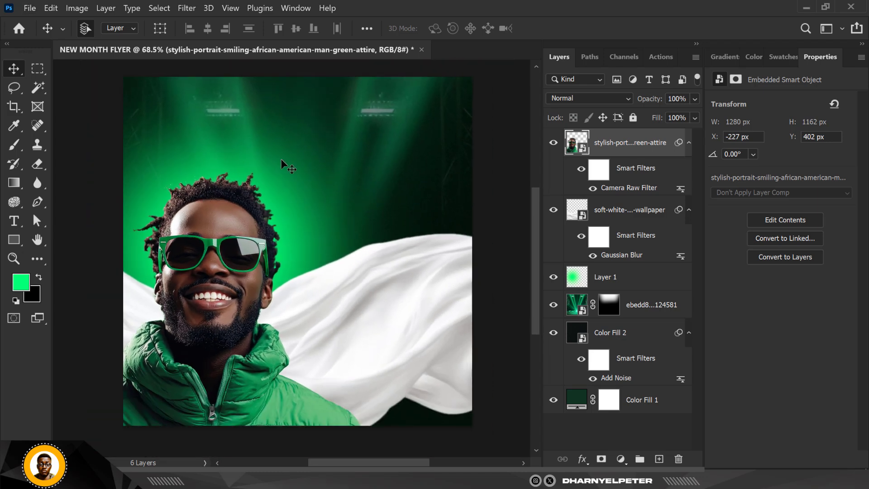
Step: Place the background-free pretty-lady-wearing-knitted-warm-hat image from the NEW MONTH folder directly above the white cloth layer, beneath the man's portrait
left_click(646, 211)
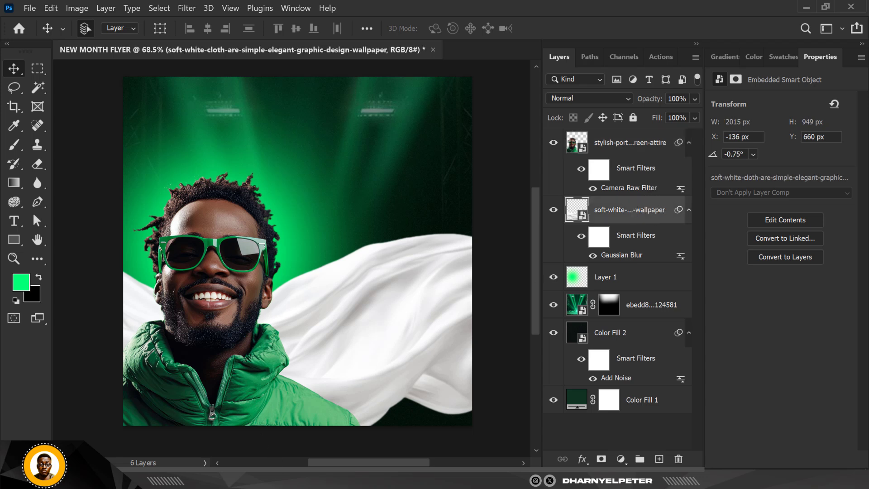
key("alt+Tab")
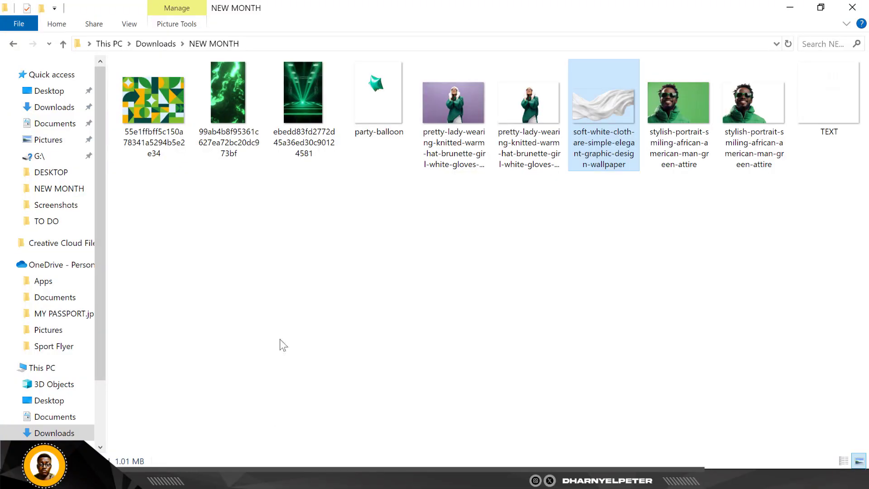
left_click(528, 135)
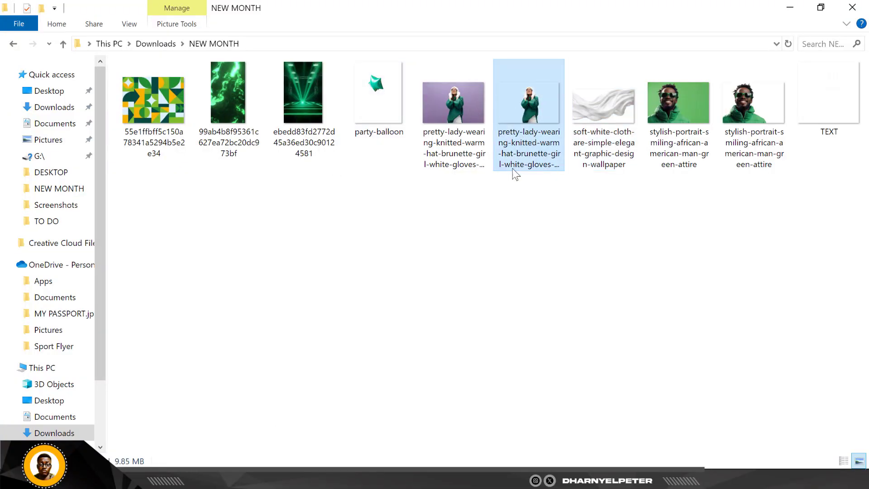
left_click_drag(512, 169, 456, 291)
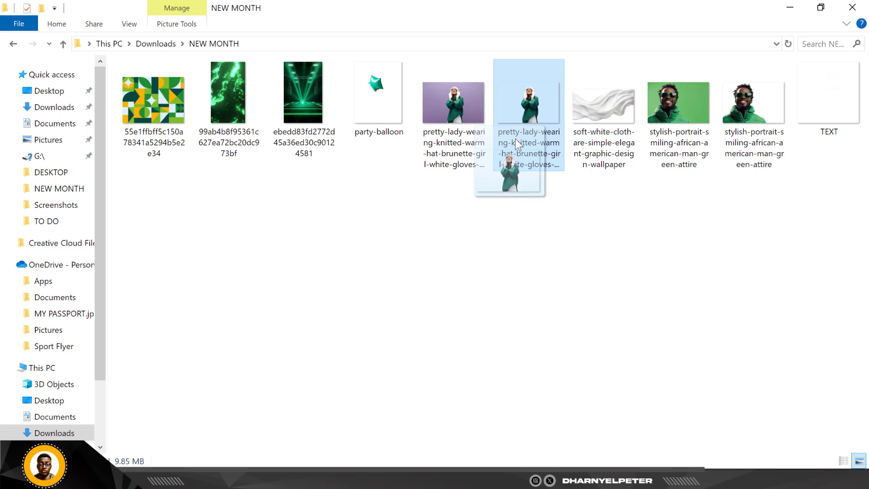
left_click_drag(516, 139, 518, 128)
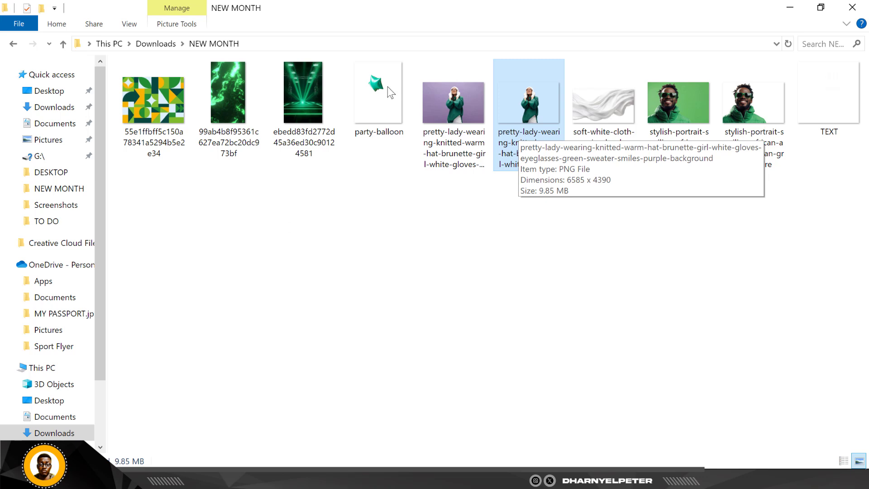
left_click(465, 97)
left_click(524, 109)
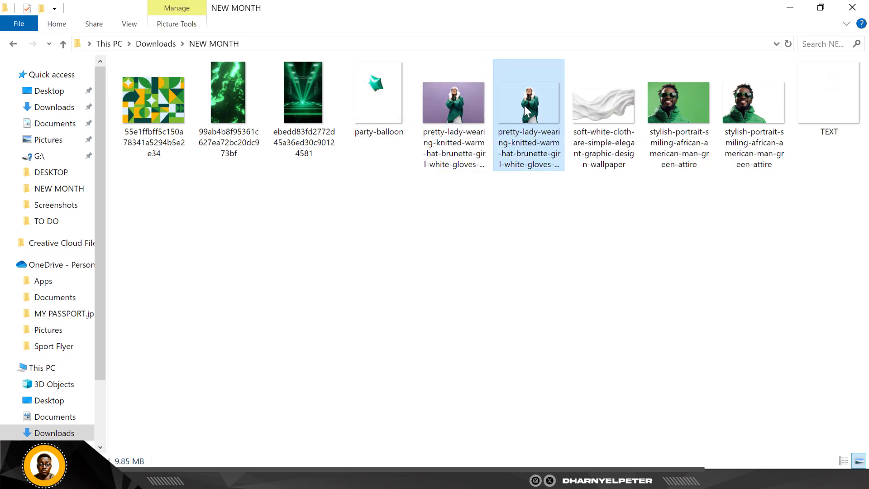
left_click_drag(528, 97, 340, 324)
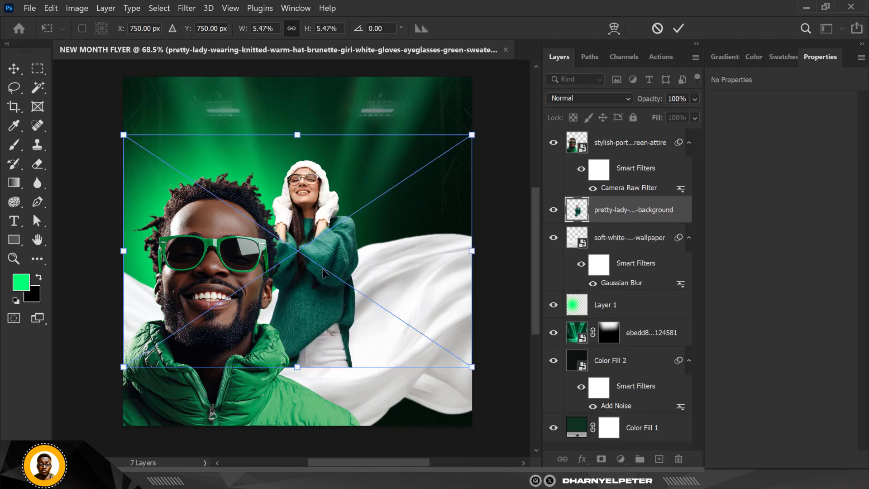
Step: Flip the lady horizontally and position her beside the man's shoulder at X 640 px, Y 791 px
left_click_drag(323, 272, 337, 322)
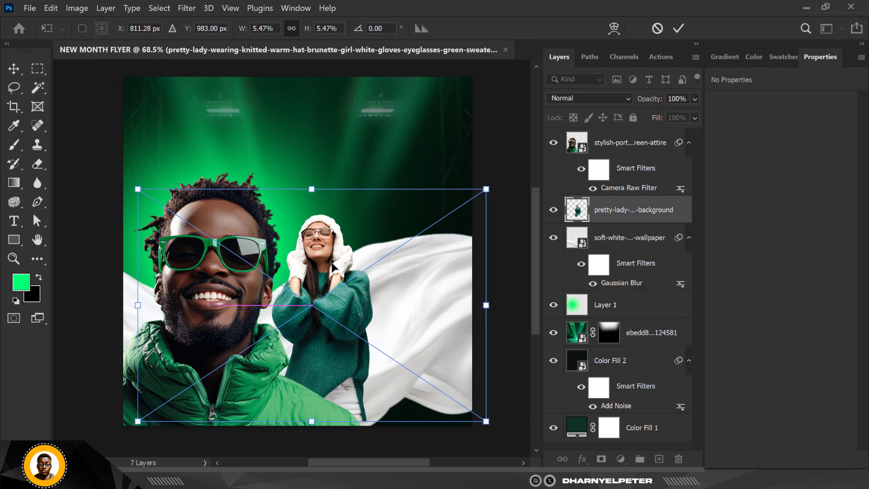
right_click(324, 247)
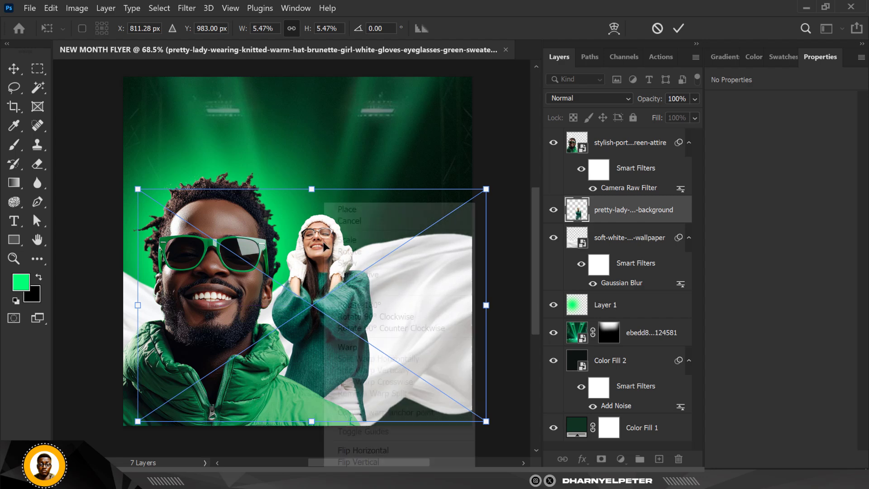
left_click(369, 450)
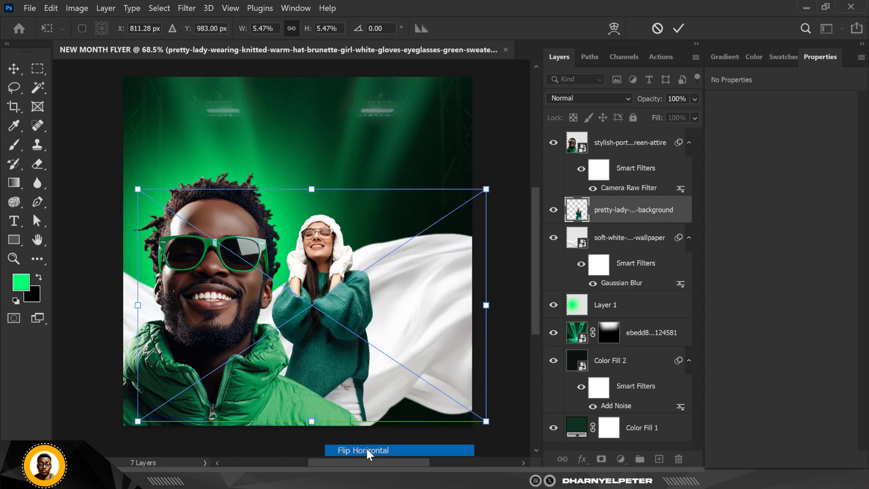
left_click_drag(320, 333, 337, 347)
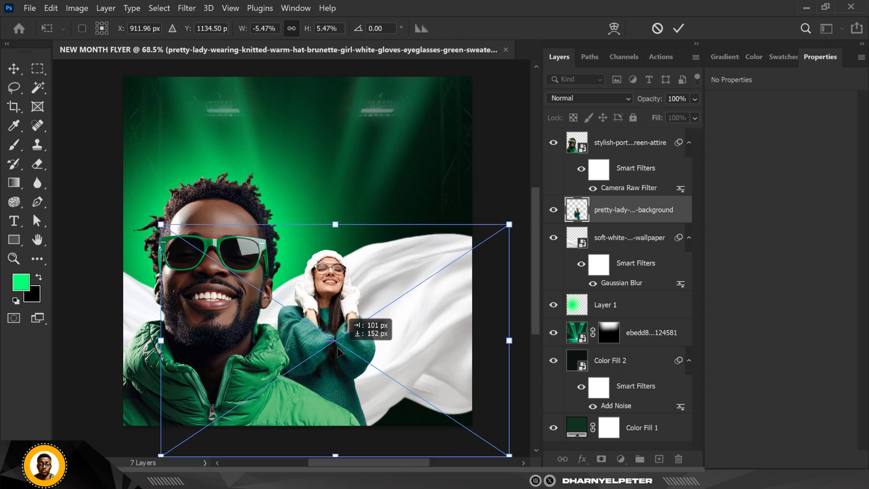
mouse_move(338, 352)
left_mouse_down()
mouse_move(343, 361)
mouse_move(324, 360)
mouse_move(332, 361)
left_mouse_up()
key("Return")
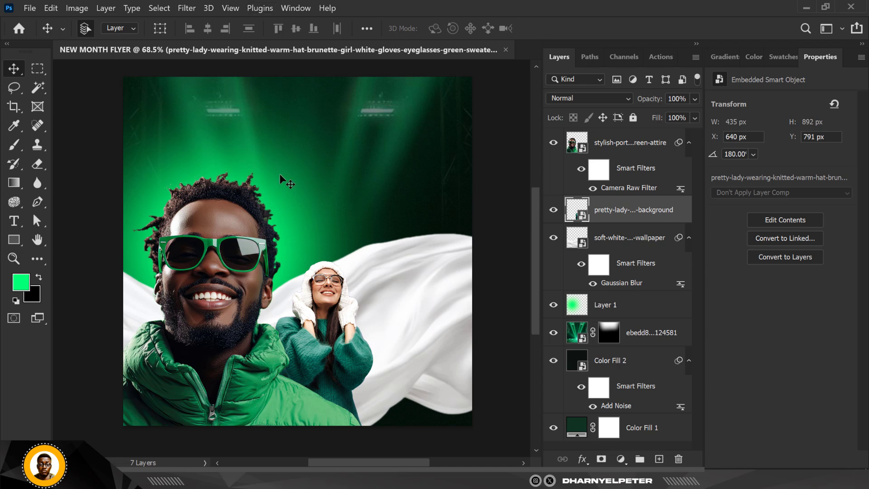
Step: Place the TEXT image from the NEW MONTH folder above the man's portrait layer at 100% scale, centred on the canvas
left_click(225, 212)
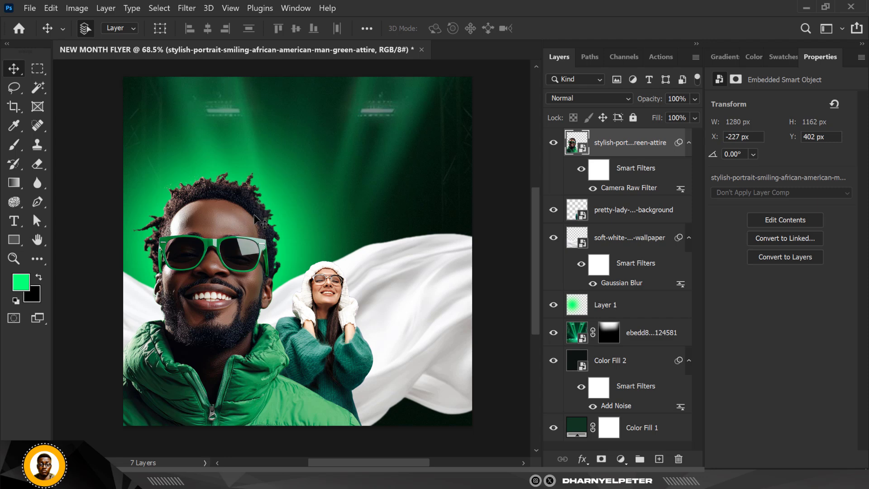
left_click(227, 480)
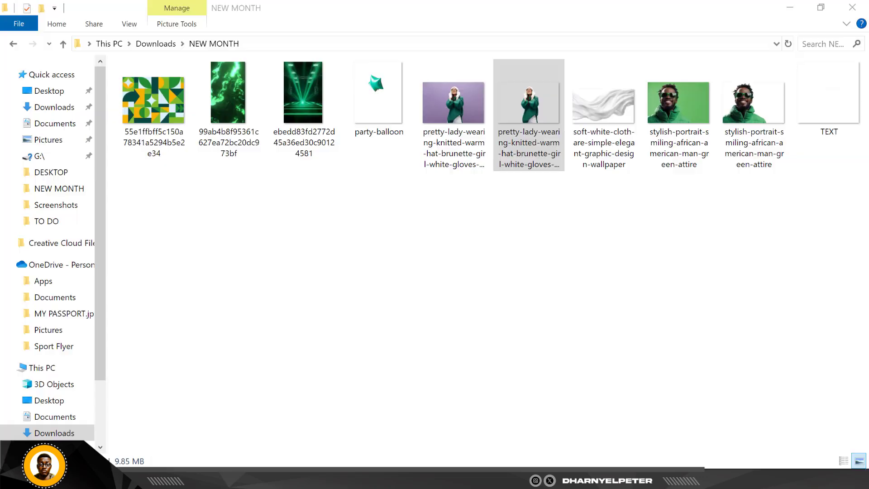
left_click(829, 96)
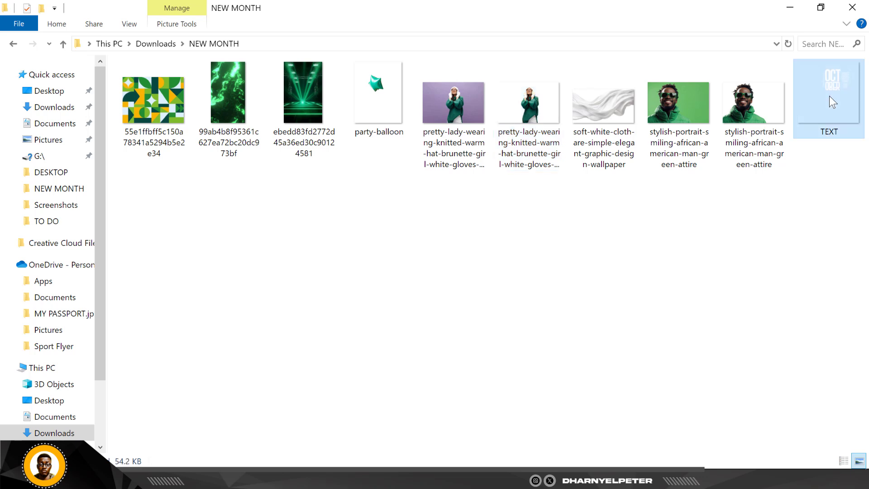
left_click_drag(842, 80, 329, 219)
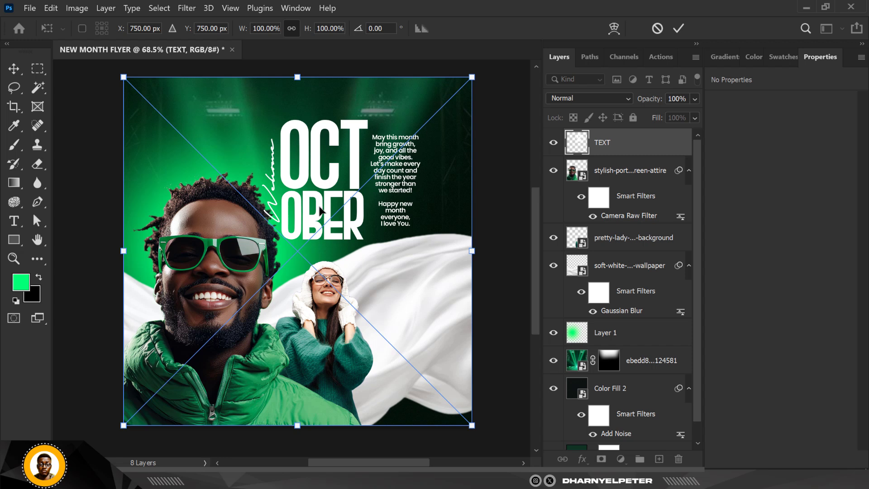
key("Return")
Step: Move the TEXT layer beneath the lady's layer, directly above the white cloth layer
left_click(226, 264)
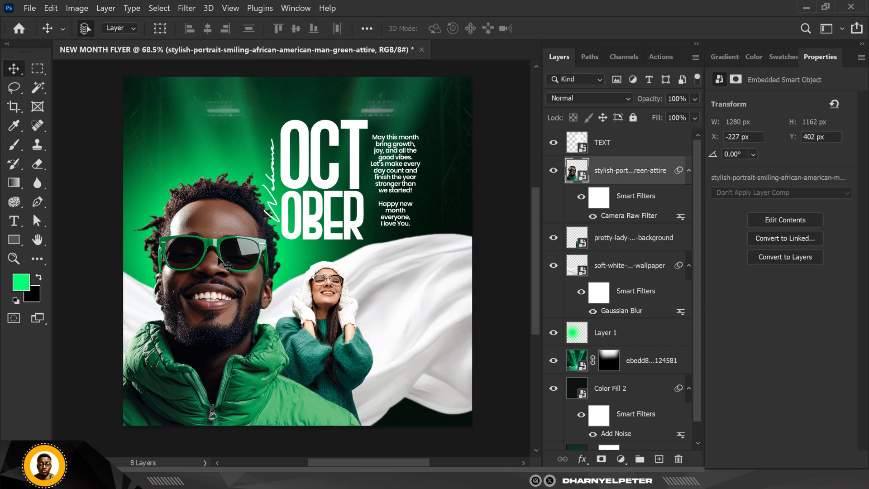
left_click(628, 149)
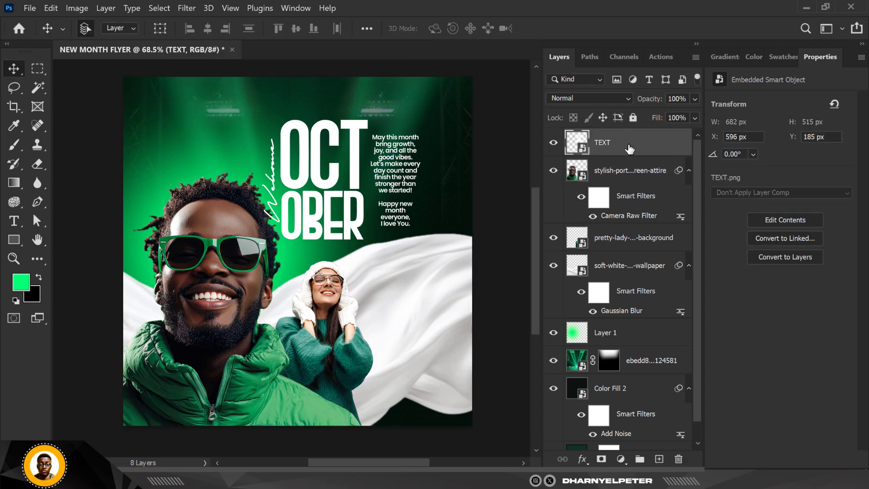
left_click_drag(632, 148, 633, 266)
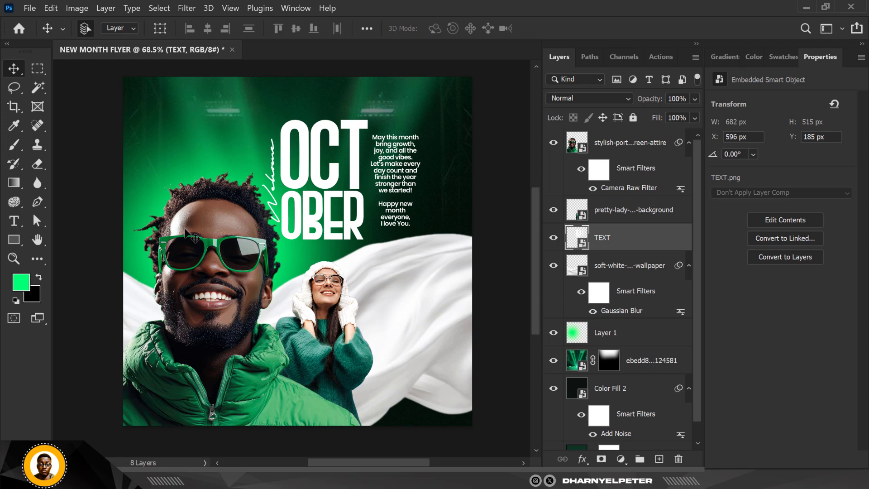
scroll(298, 183, "down", 2)
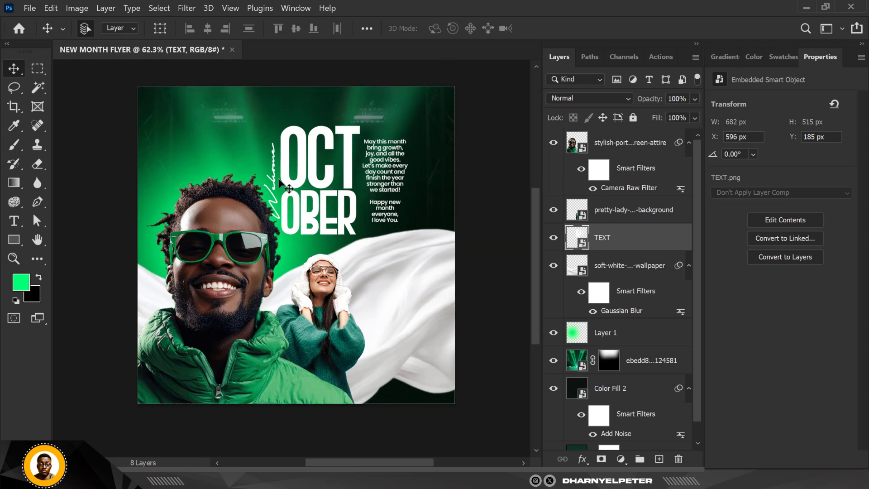
scroll(297, 181, "up", 1)
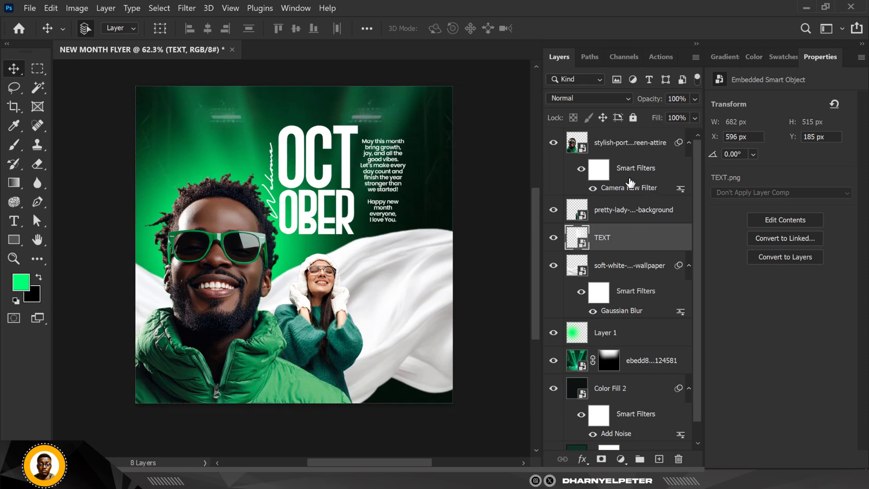
Step: Paint a bright green glow at the flyer's bottom-right corner with a soft 900 px brush, on a new layer above the man's portrait
left_click(650, 145)
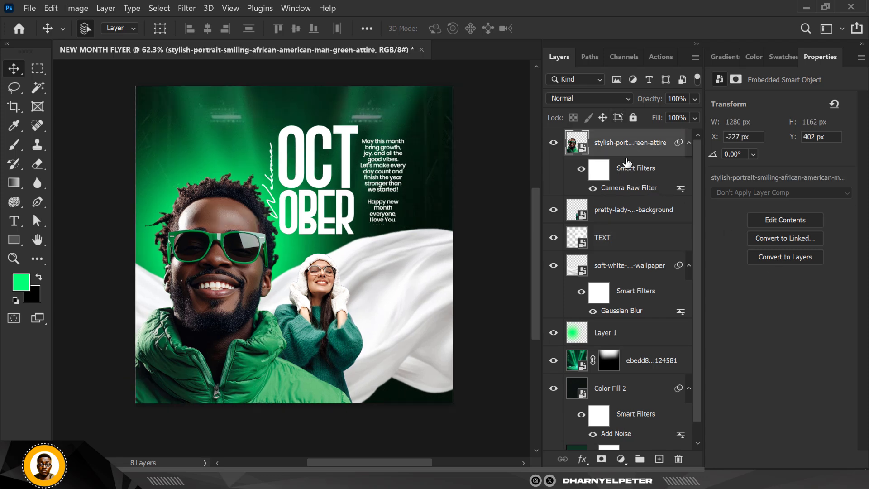
left_click(662, 458)
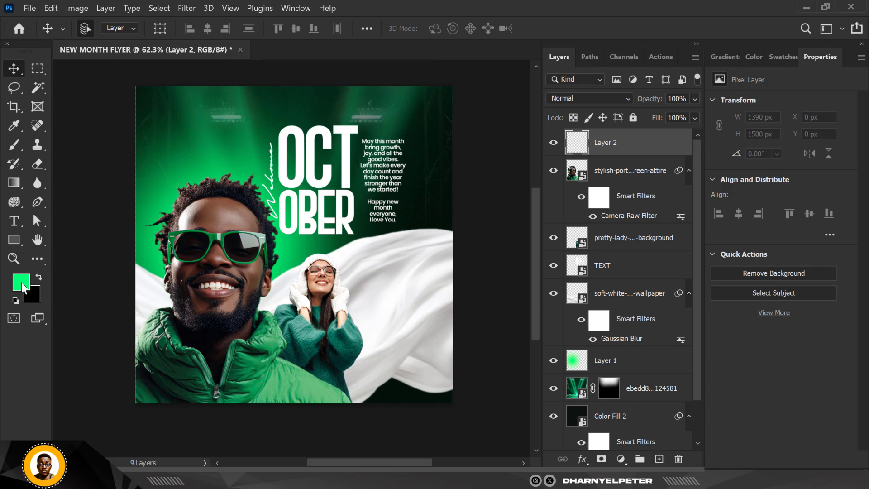
left_click(13, 144)
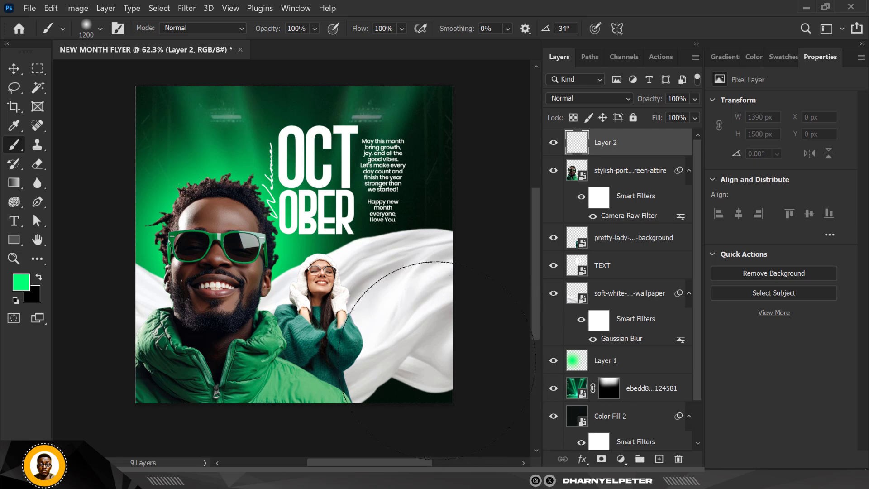
left_click(444, 371)
key("ctrl+z")
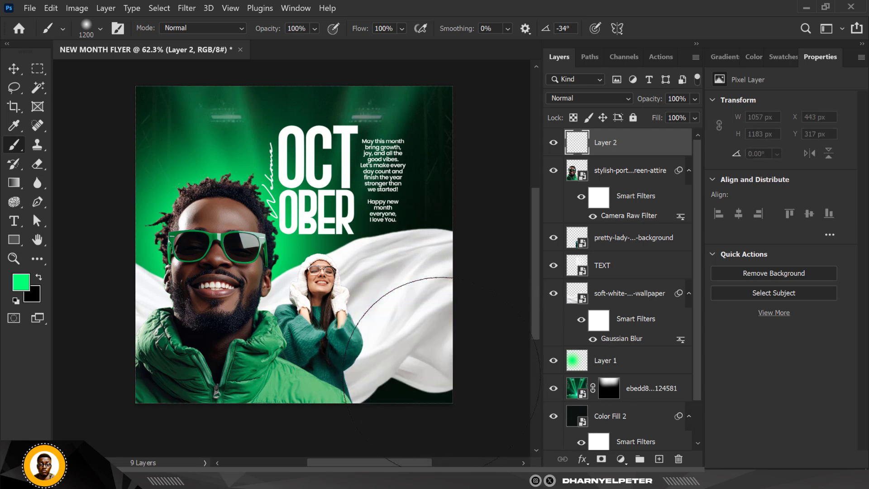
key("bracketleft")
key("bracketleft")
key("bracketleft")
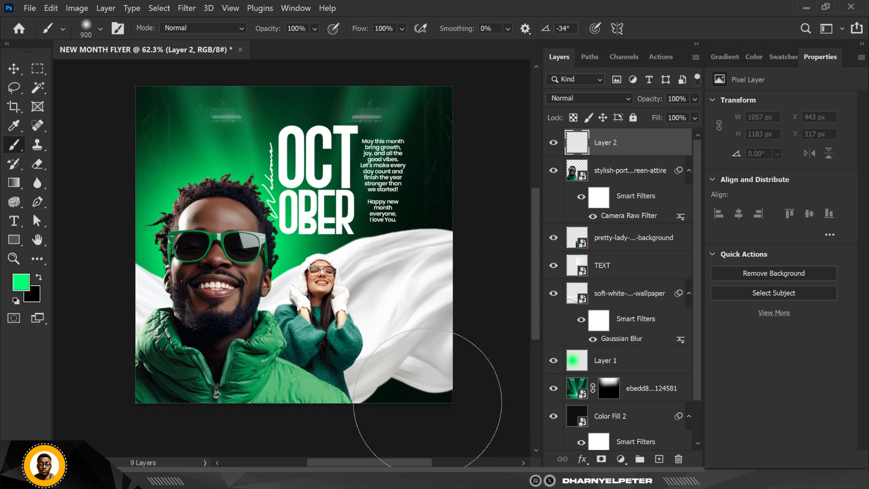
left_click(427, 405)
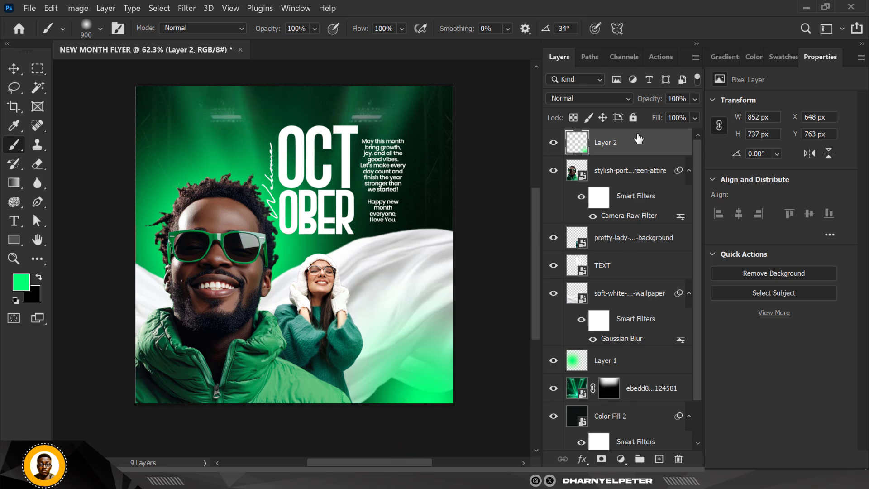
Step: Paint a green highlight at the flyer's bottom-right corner with a soft 500 px brush, on a new topmost layer in Screen mode
left_click(659, 458)
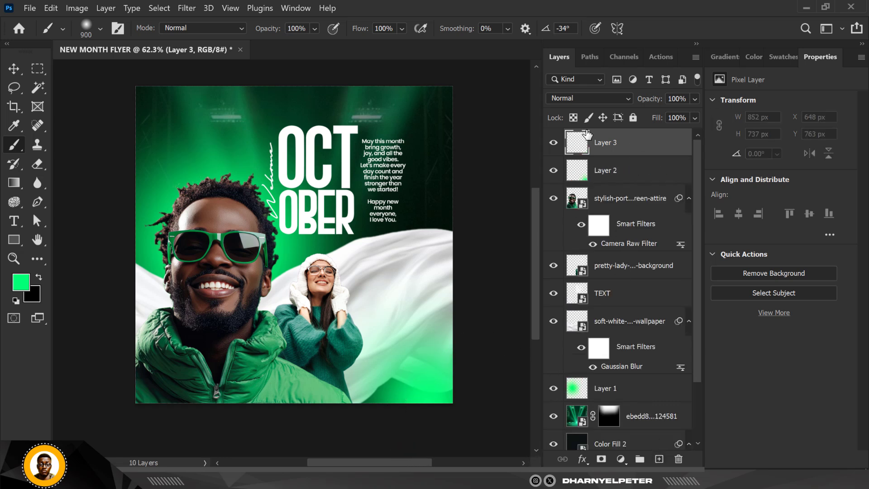
left_click(598, 99)
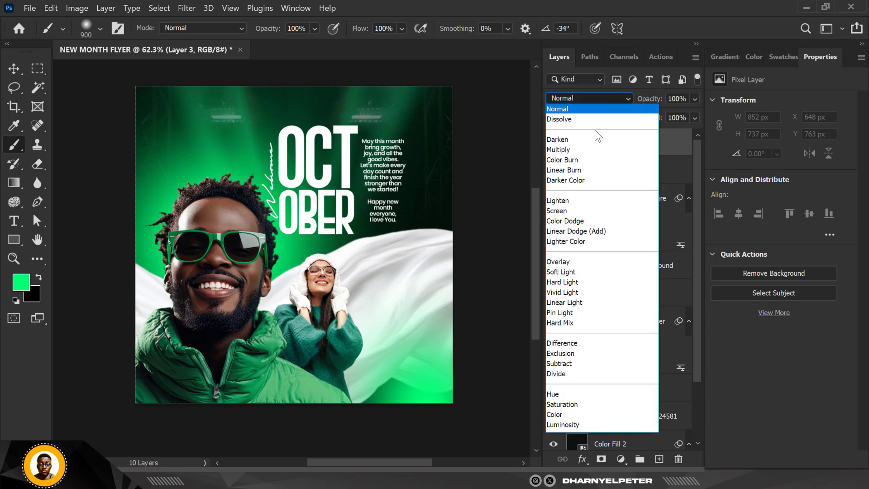
left_click(581, 211)
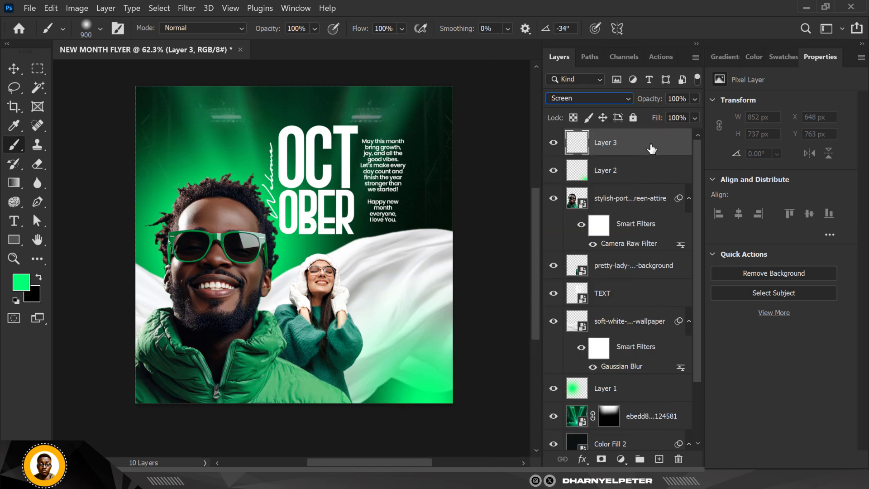
left_click(17, 72)
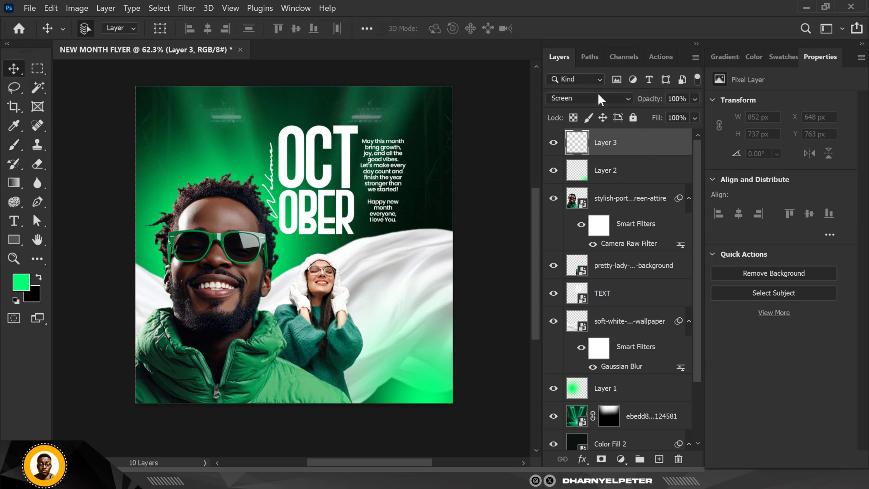
left_click(14, 144)
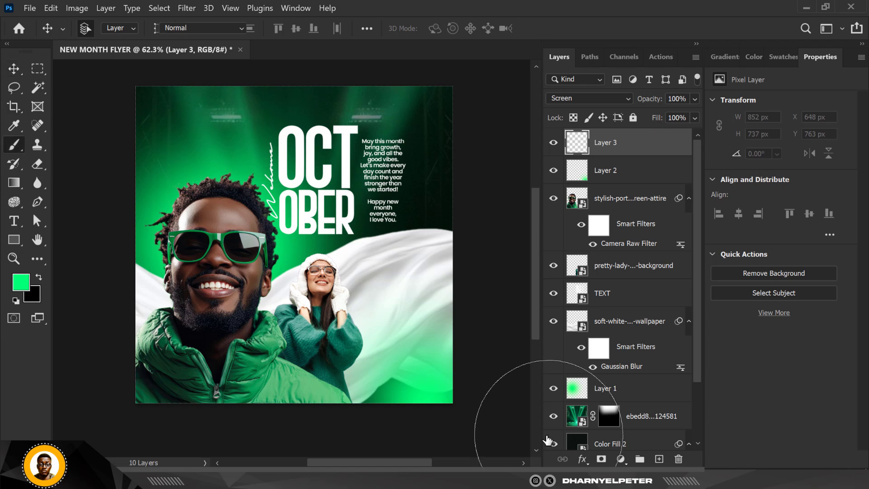
key("bracketleft")
key("bracketleft")
key("bracketleft")
key("bracketleft")
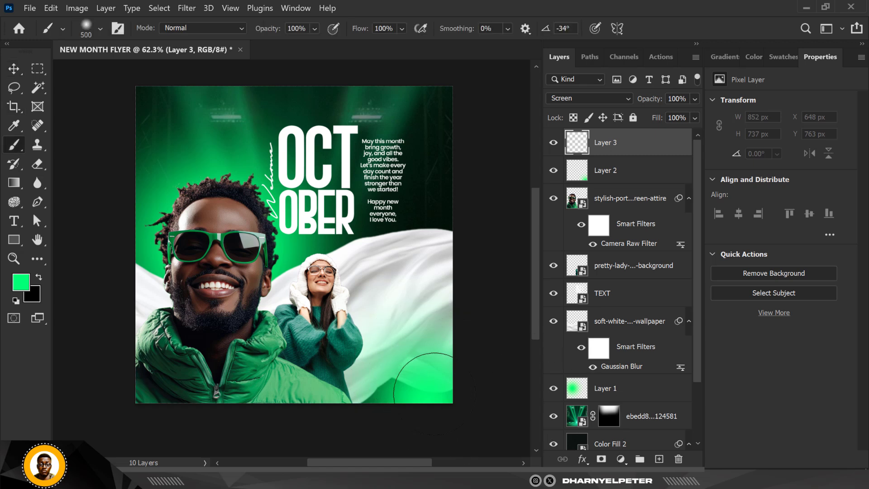
left_click(445, 399)
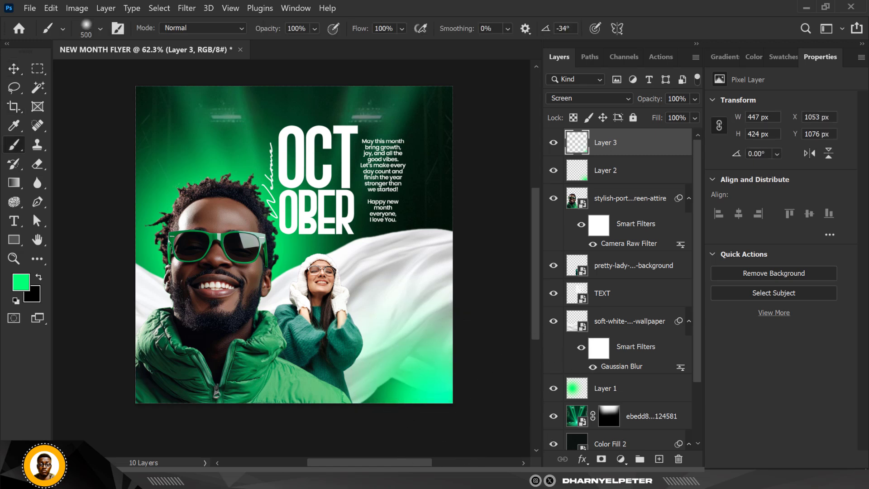
Step: Change the corner highlight layer's blend mode to Overlay
left_click(587, 99)
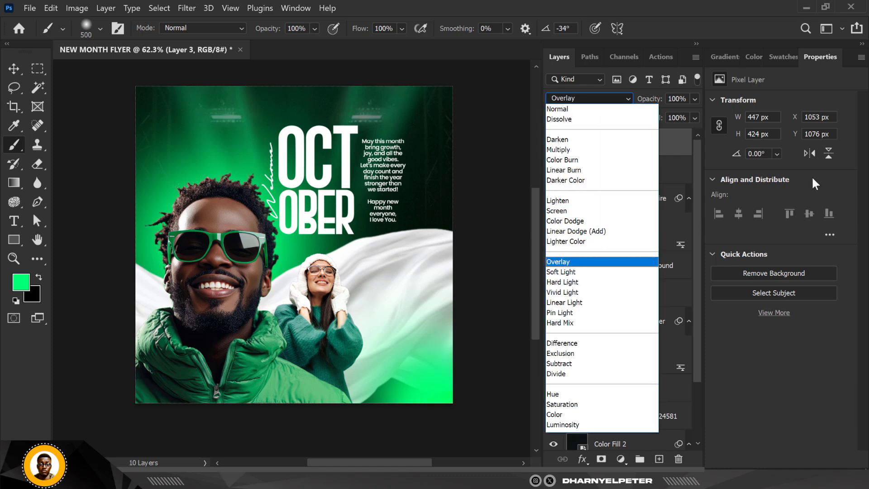
left_click(81, 76)
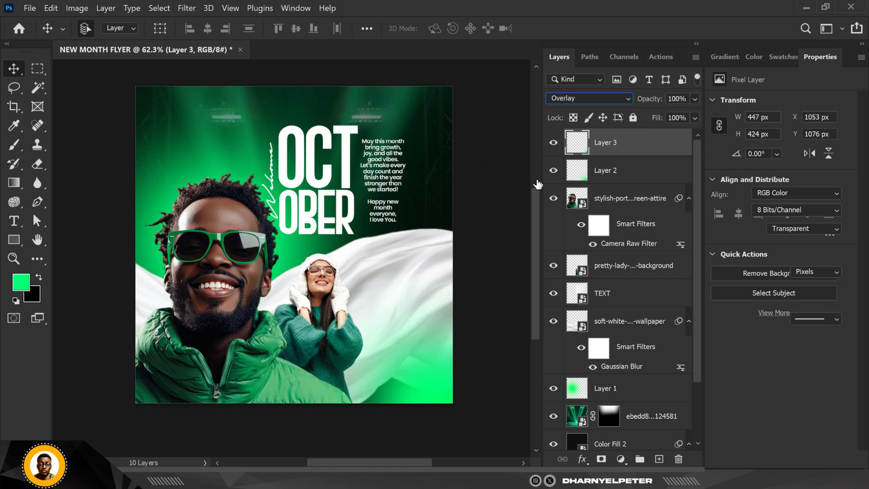
left_click(502, 175)
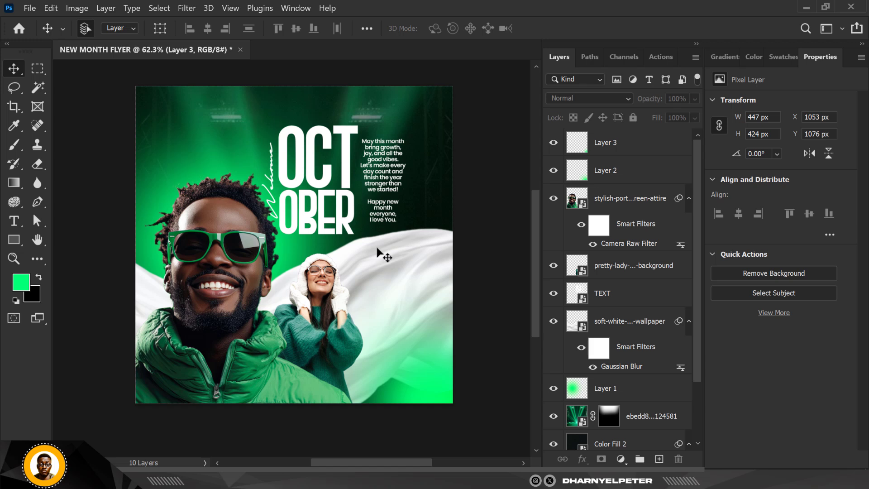
Step: Add a solid colour fill layer in bright green 00ff76 directly above the man's portrait layer
scroll(377, 248, "up", 1)
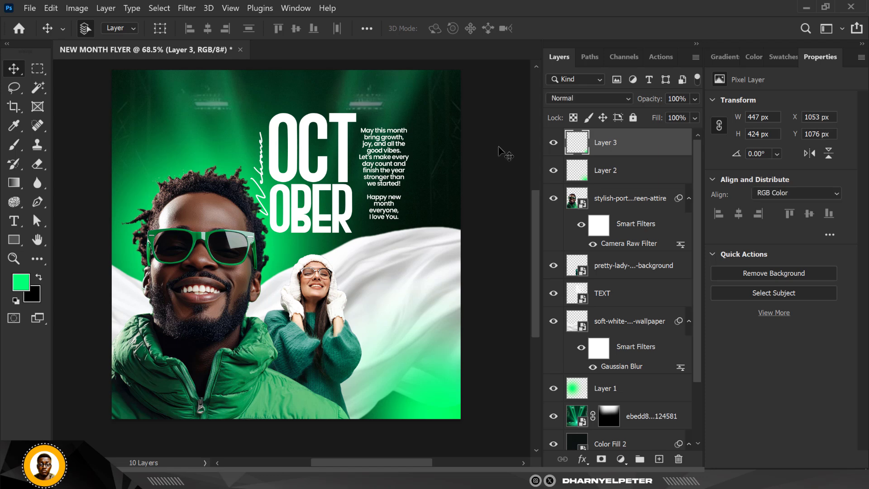
scroll(498, 147, "up", 2)
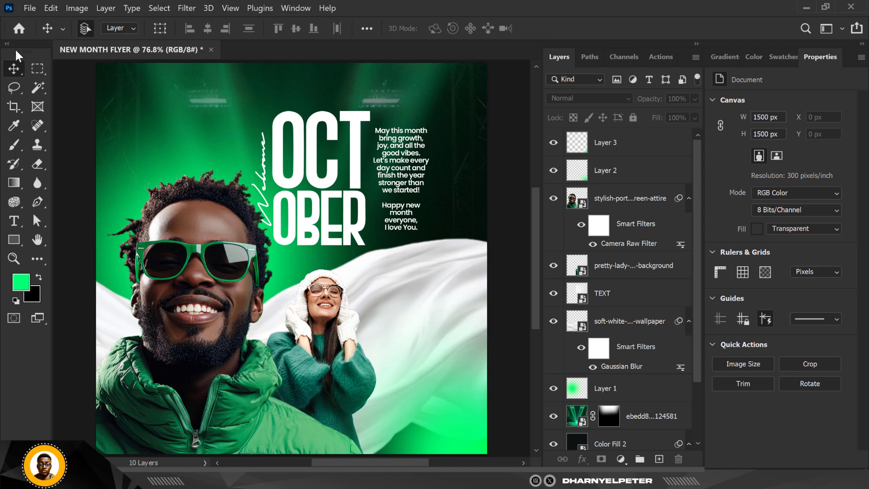
left_click(217, 198)
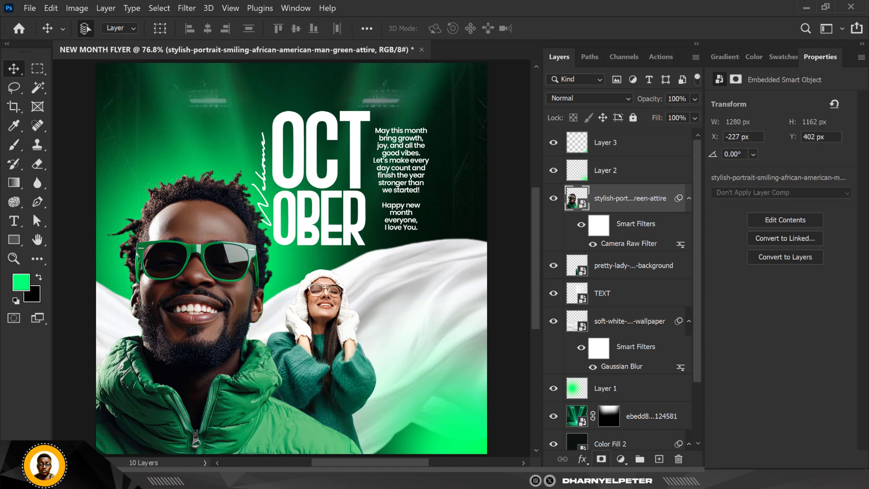
left_click(621, 458)
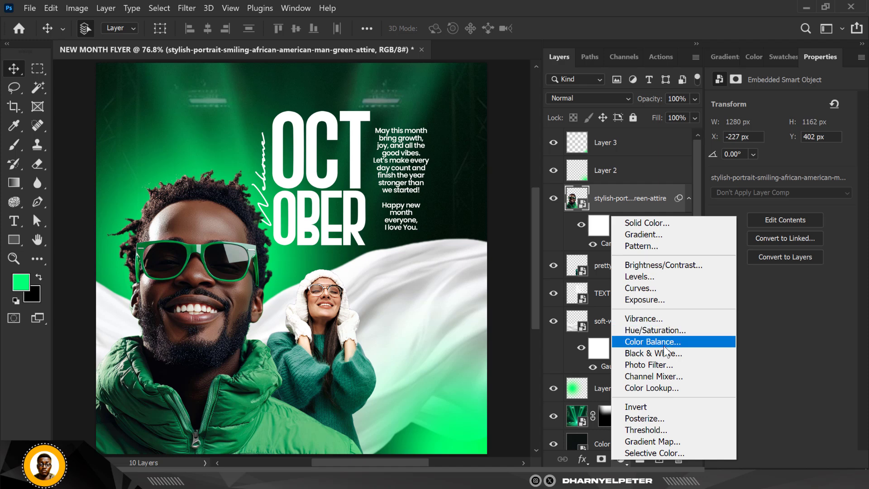
left_click(650, 223)
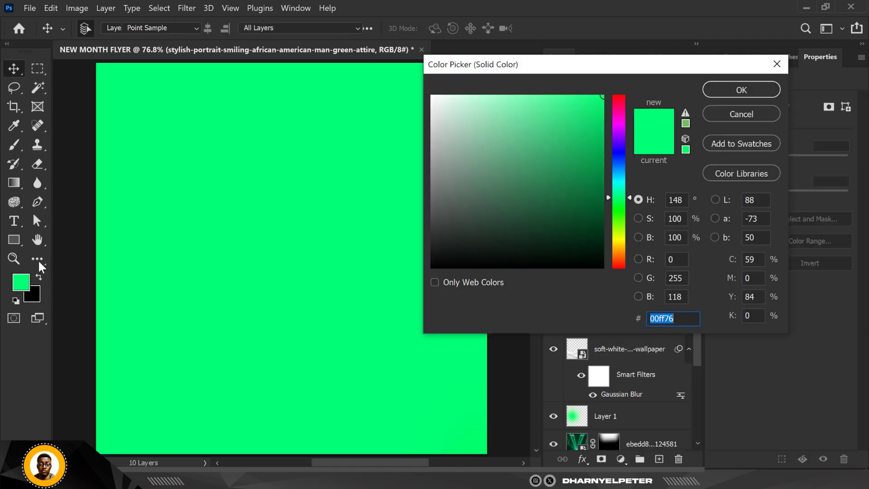
left_click(738, 92)
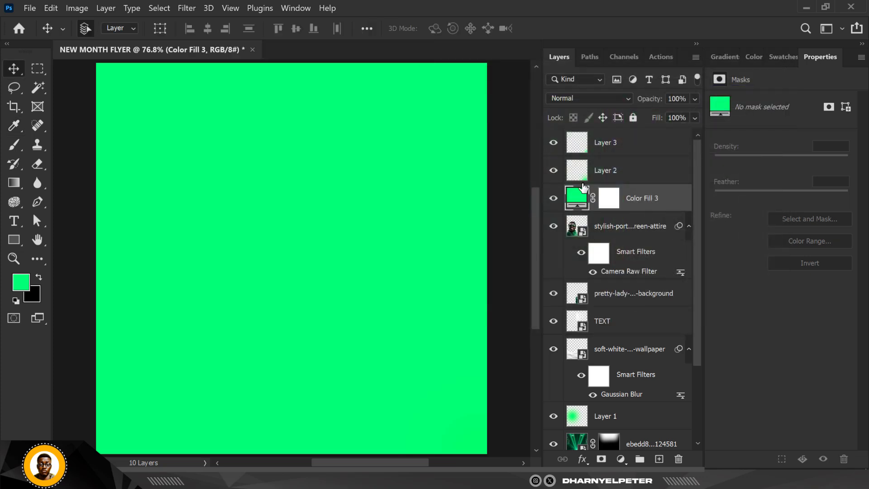
left_click(552, 199)
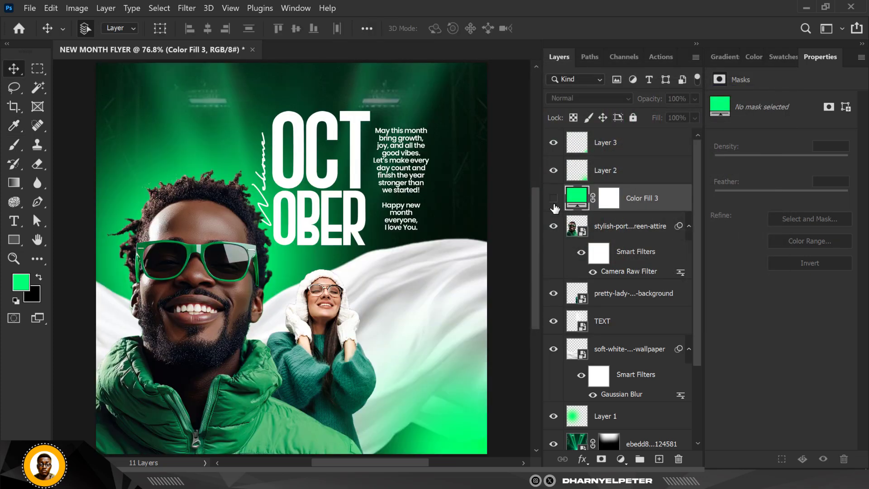
double_click(577, 198)
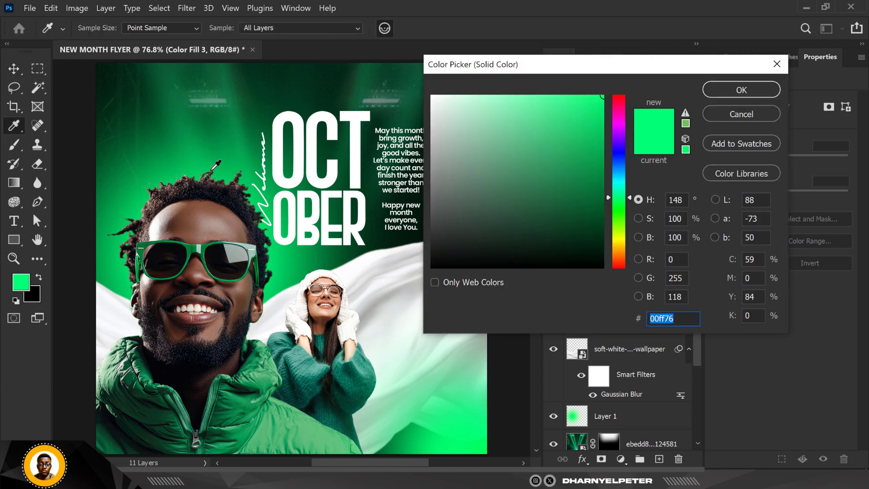
left_click(228, 171)
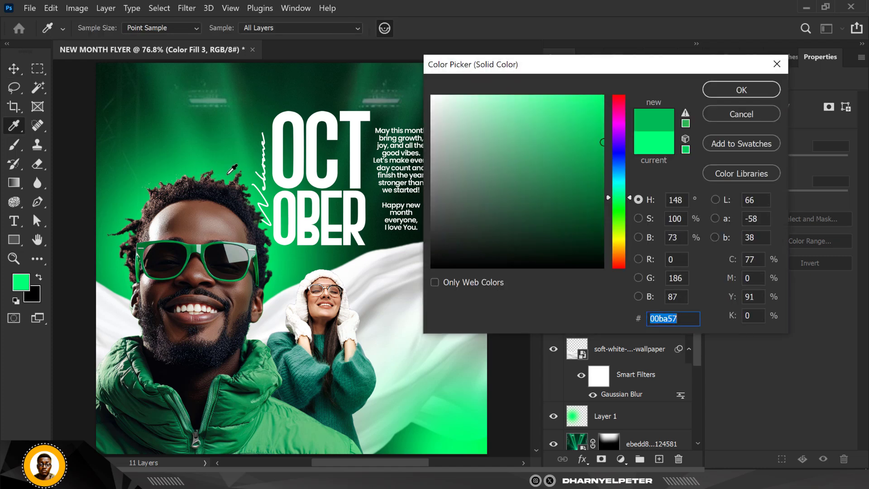
left_click(753, 113)
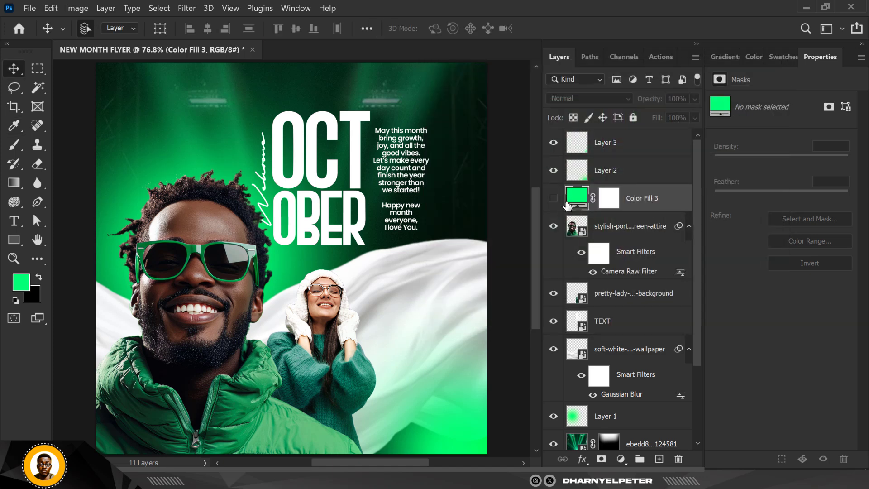
double_click(579, 200)
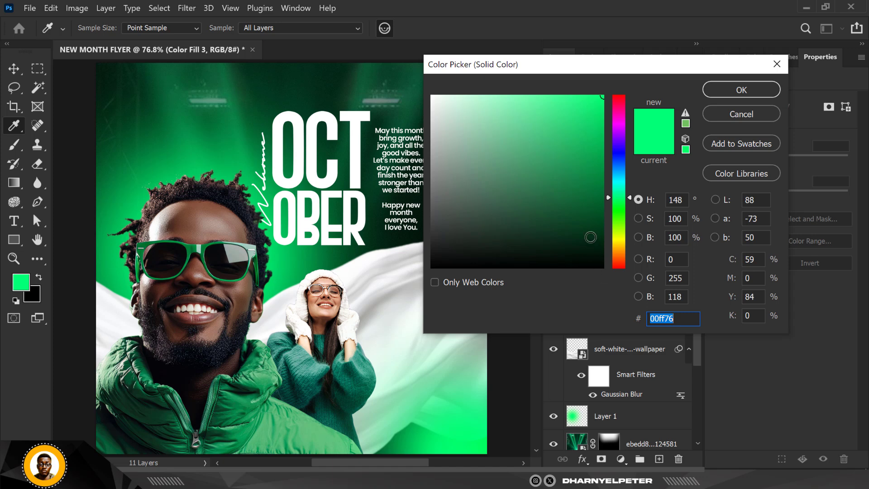
left_click(749, 87)
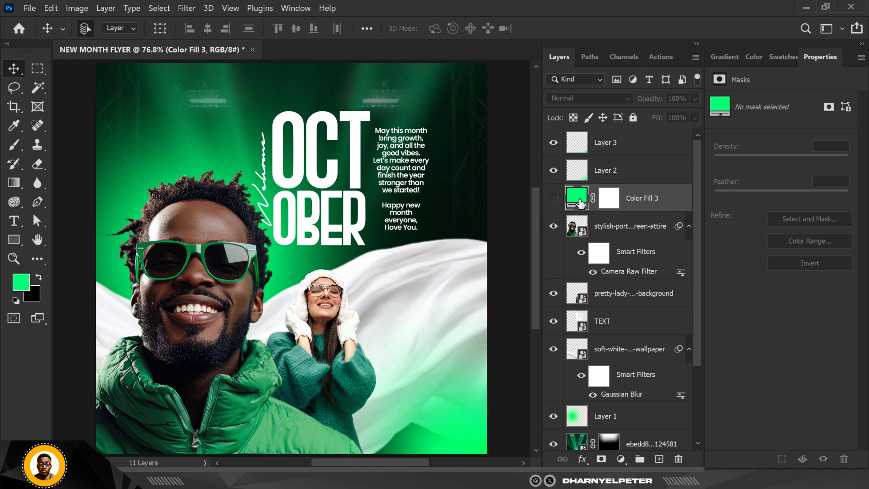
double_click(581, 201)
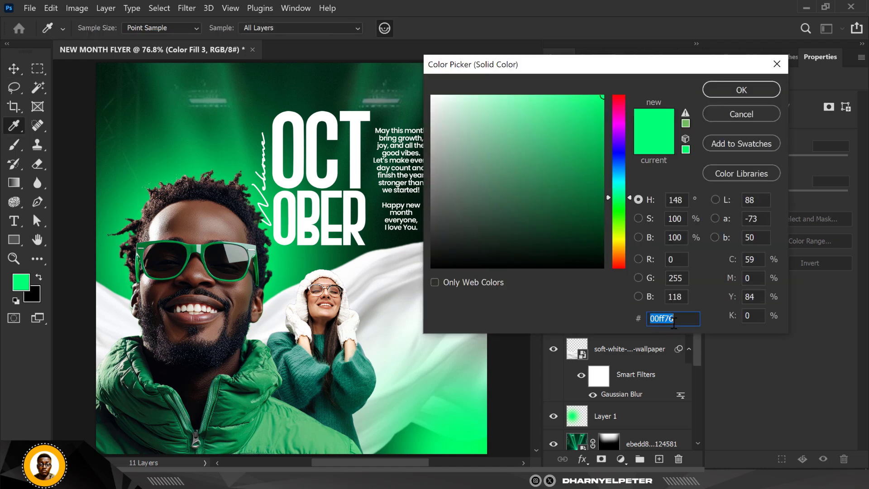
left_click(682, 320)
left_click(764, 92)
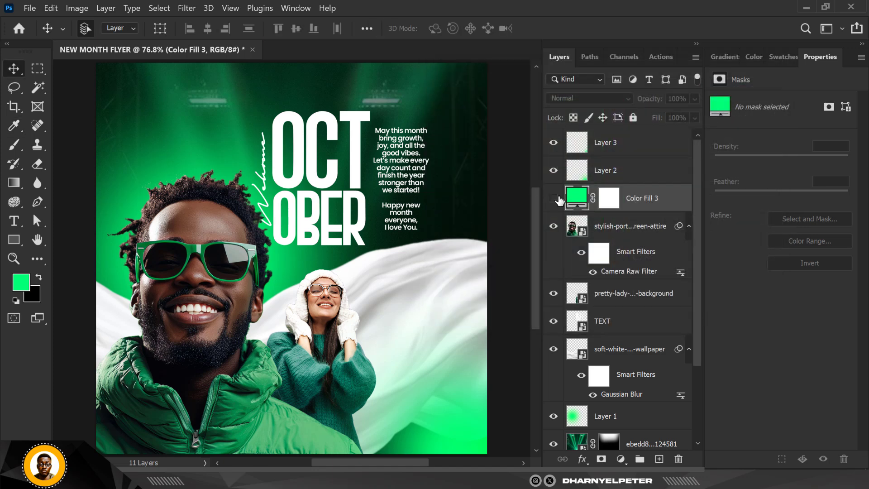
left_click(555, 198)
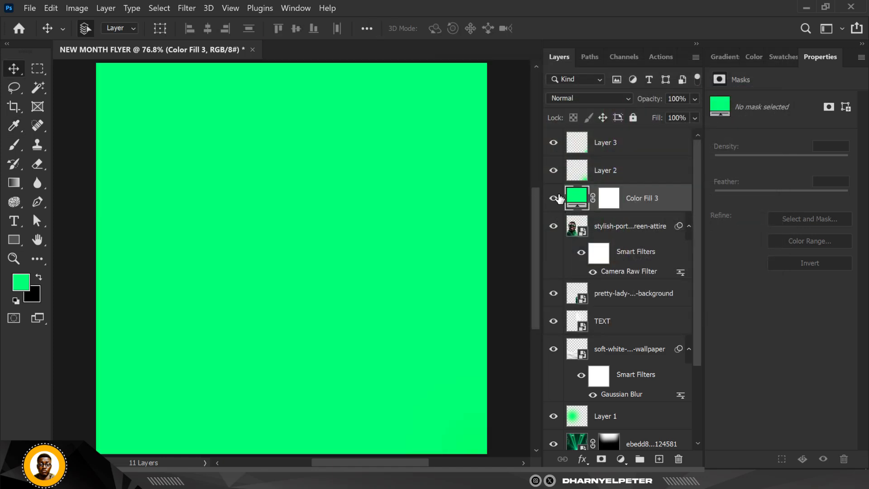
Step: Clip the green fill layer to the man's portrait and set its blend mode to Overlay
right_click(676, 206)
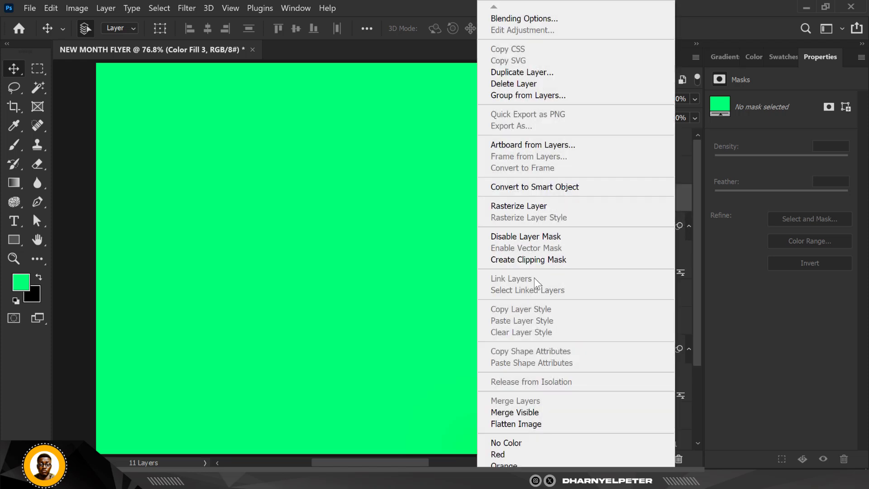
left_click(534, 256)
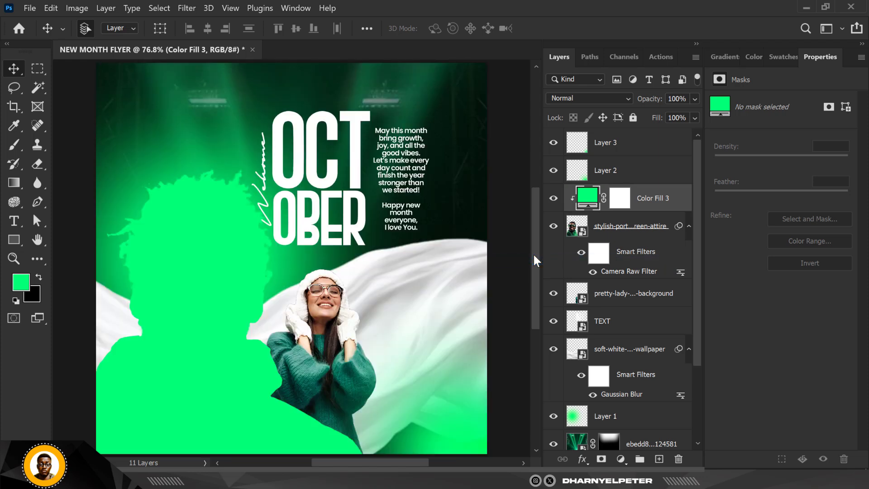
left_click(593, 98)
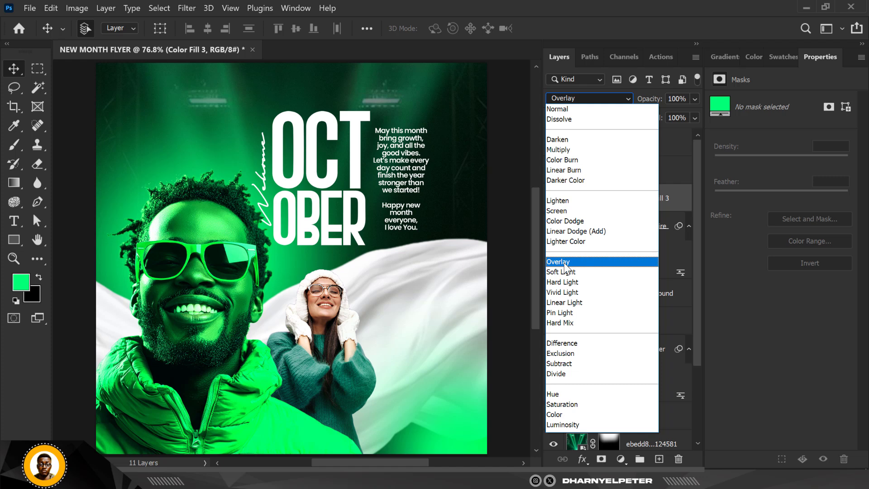
left_click(565, 263)
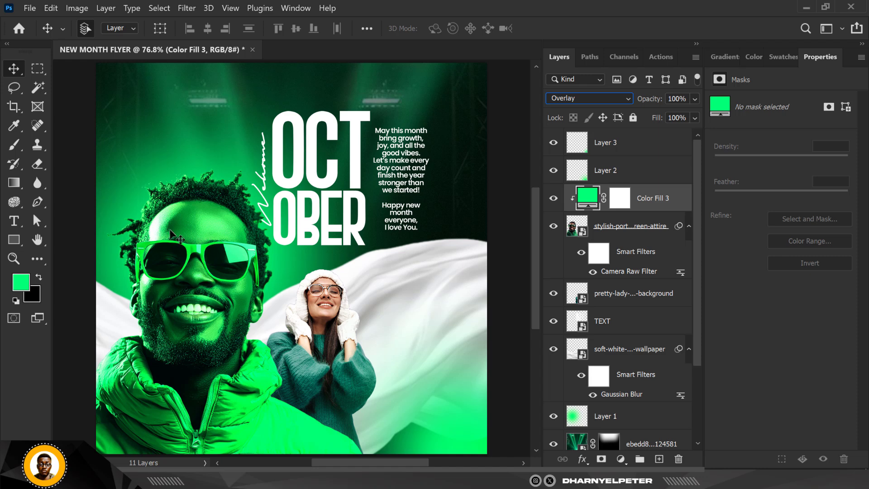
Step: Invert the green fill's mask and paint it white around the outer edge of the man's hair with a soft 150 px brush
left_click(621, 203)
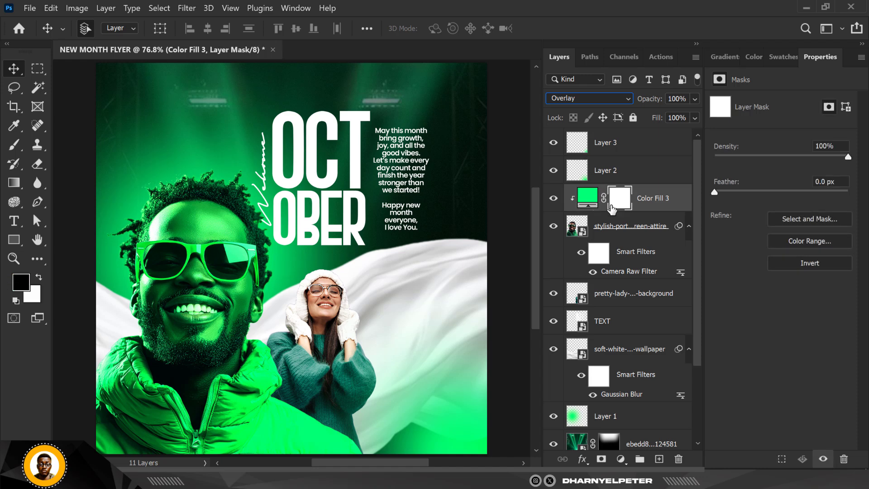
key("ctrl+i")
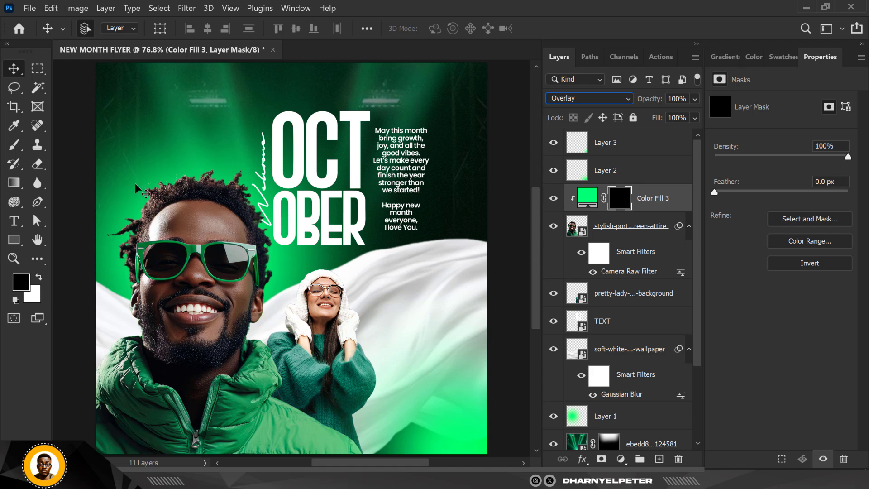
left_click(14, 145)
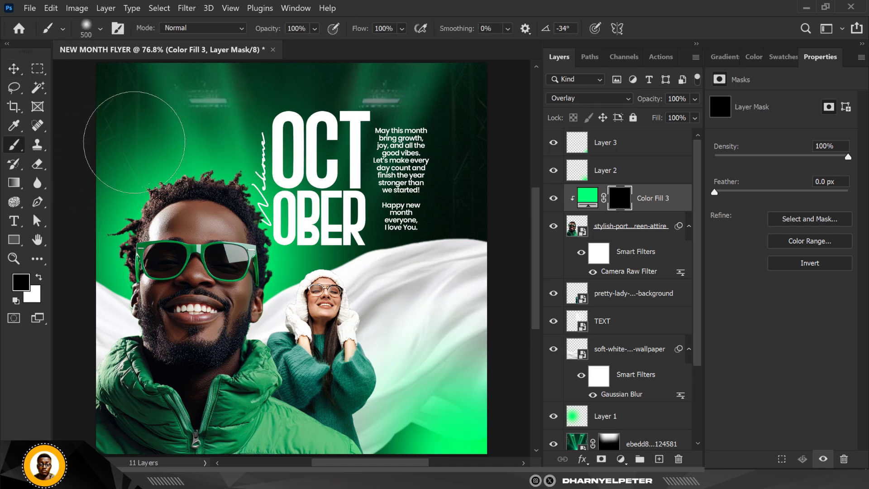
key("bracketleft")
key("bracketleft")
key("bracketleft")
key("bracketleft")
key("bracketleft")
key("bracketleft")
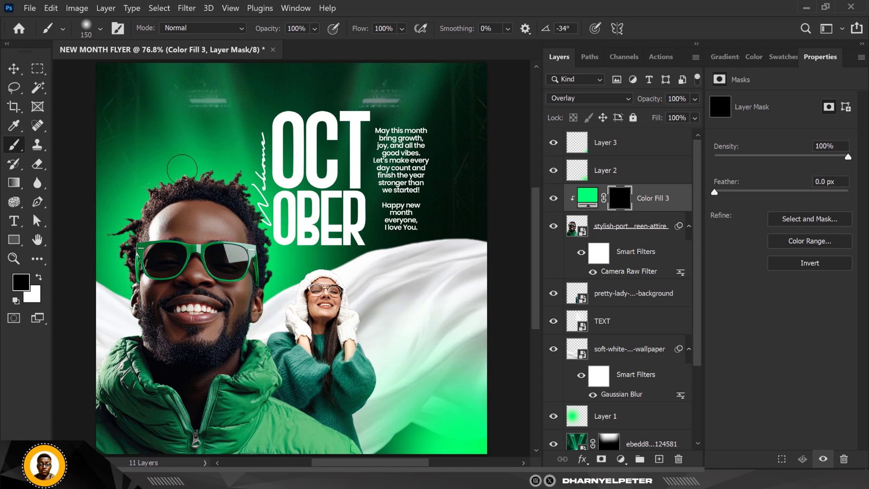
left_click(39, 278)
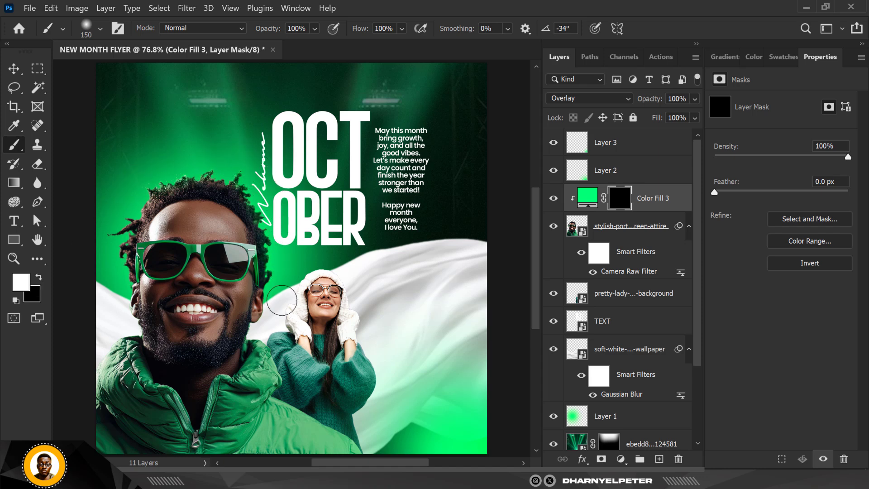
mouse_move(282, 300)
left_mouse_down()
mouse_move(272, 191)
mouse_move(205, 152)
left_mouse_up()
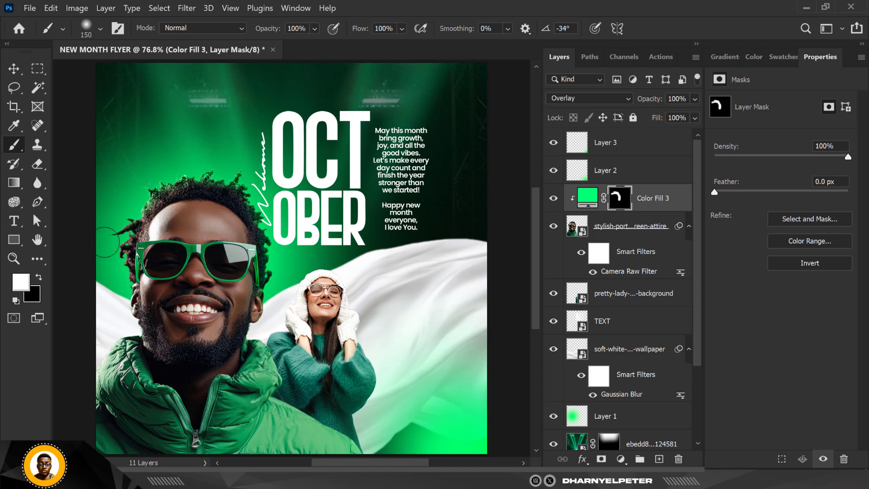
left_click_drag(112, 262, 132, 190)
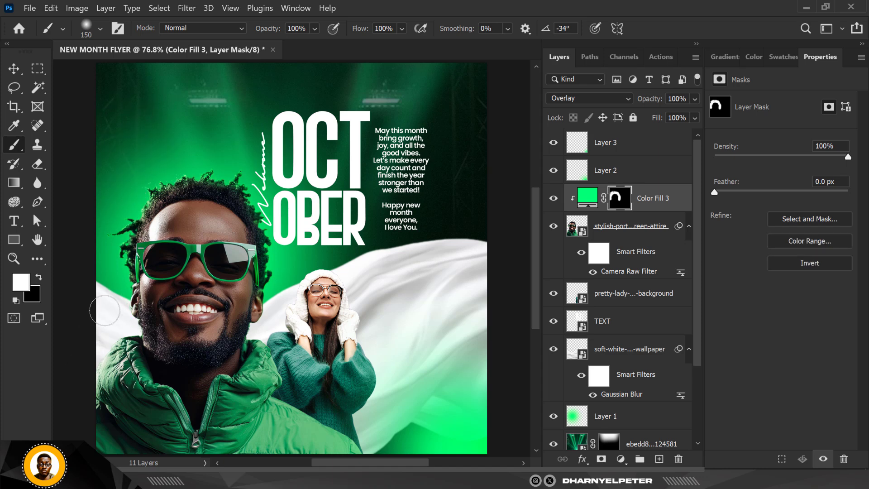
scroll(102, 339, "up", 2)
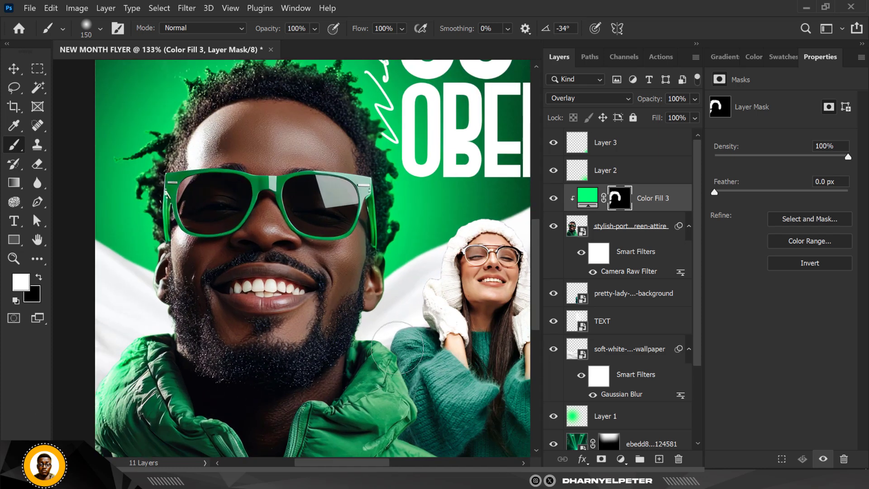
Step: Lower the brush flow to 5% and softly paint white on the Color Fill 3 mask over the upper edge of the man's hair
scroll(265, 247, "down", 3)
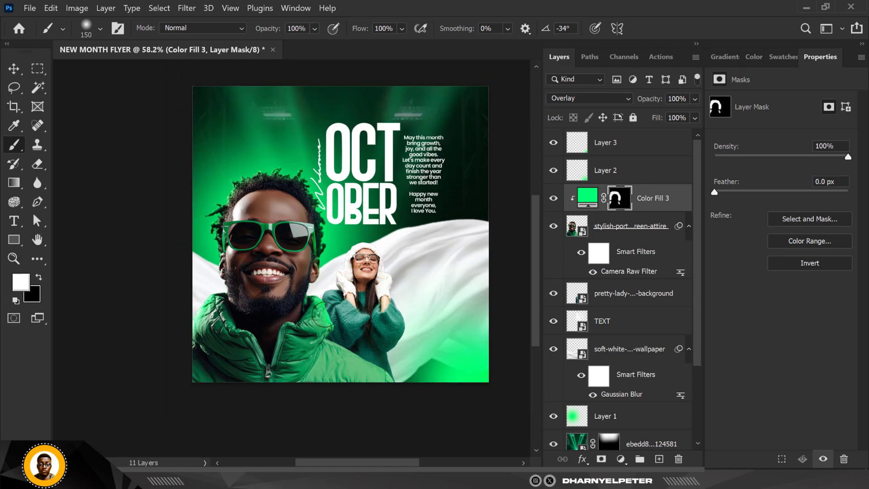
scroll(322, 313, "up", 5)
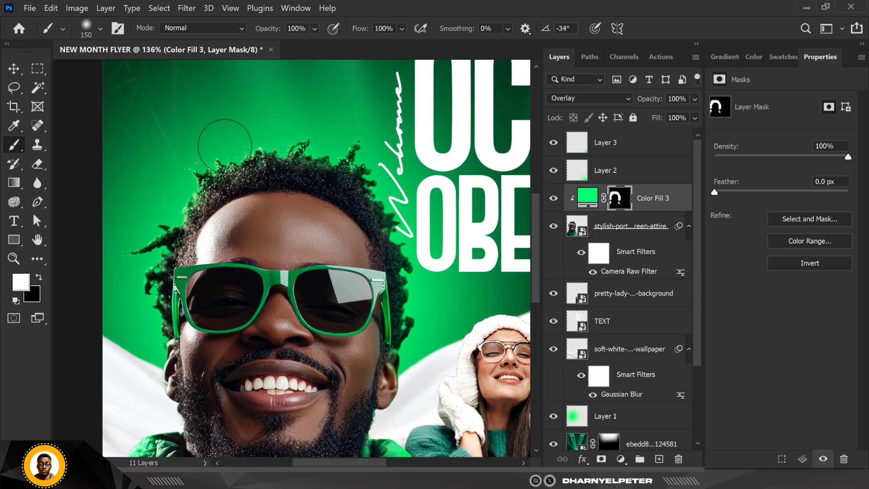
left_click(401, 28)
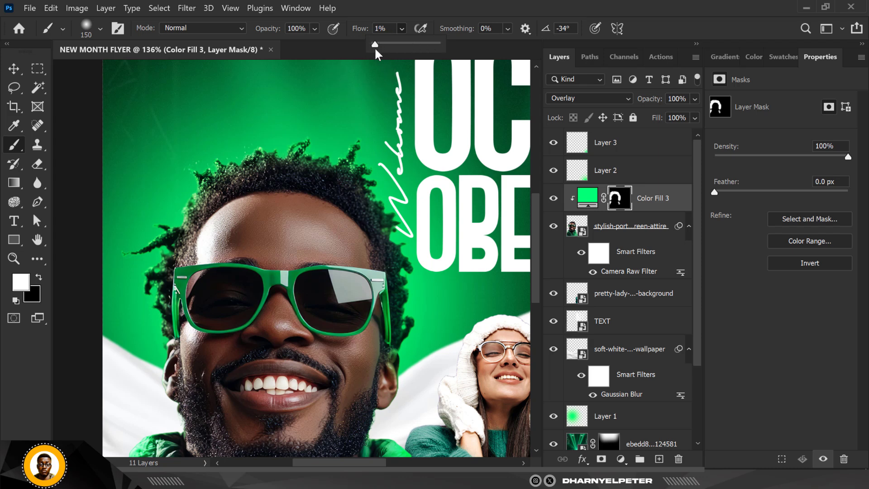
left_click(345, 190)
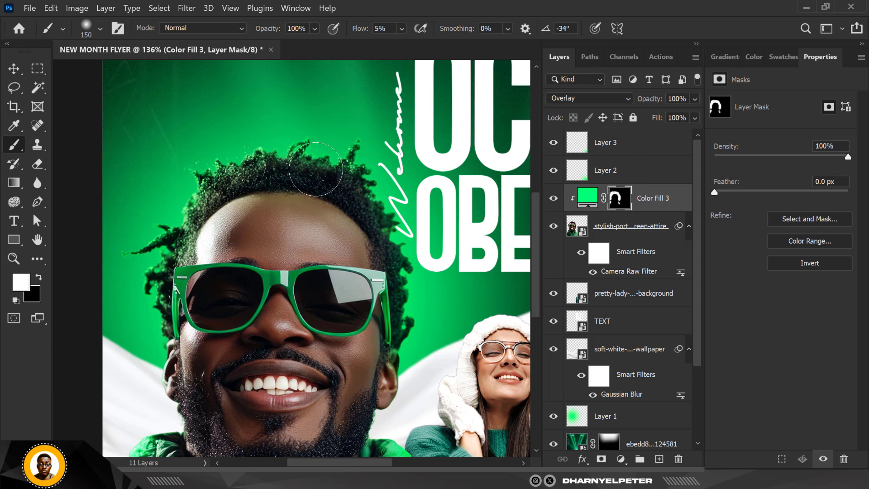
scroll(317, 168, "down", 2)
scroll(318, 167, "down", 2)
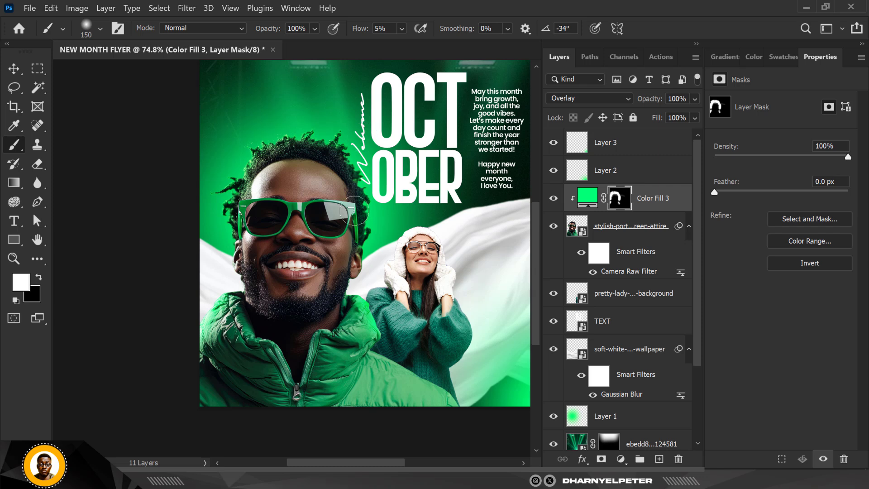
scroll(337, 182, "down", 1)
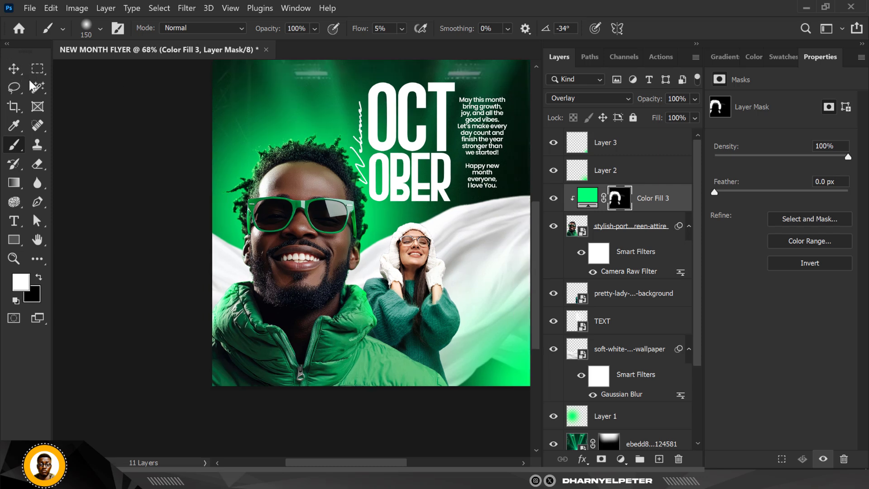
scroll(332, 233, "down", 1)
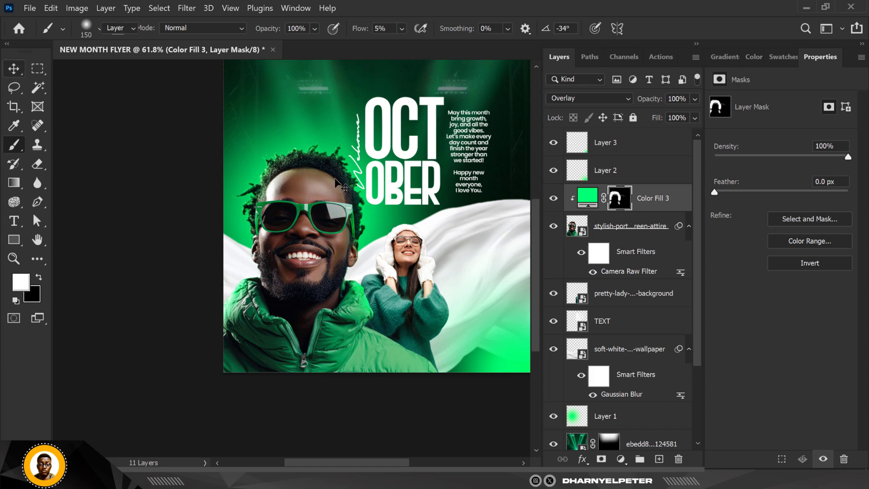
scroll(335, 177, "up", 1)
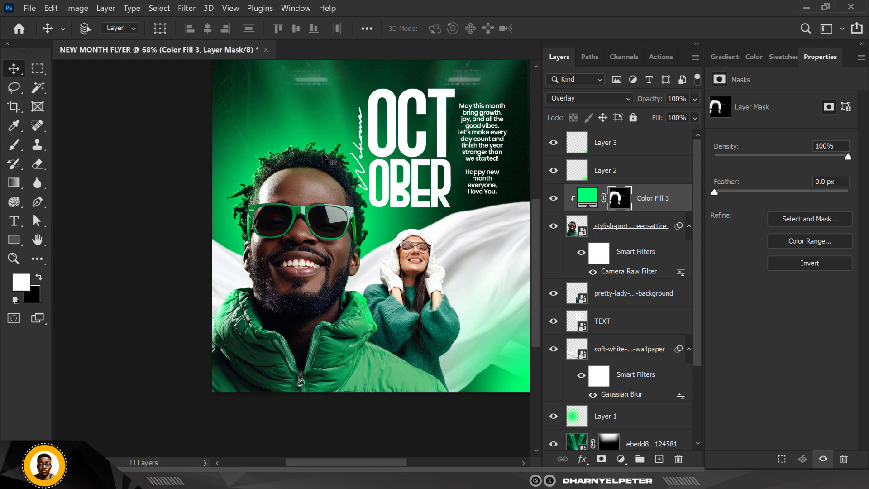
key("ctrl+0")
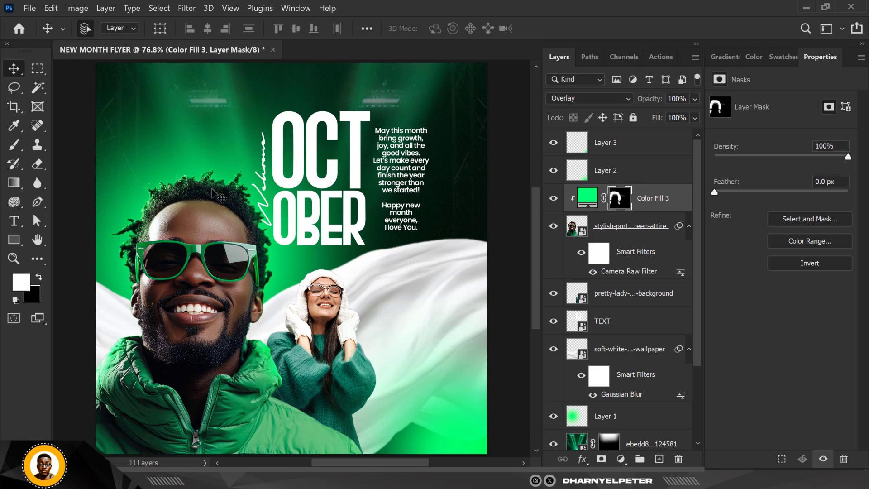
Step: Add a Brightness/Contrast adjustment above Color Fill 3, clip it to the man's portrait, and set its brightness to 85
left_click(629, 175)
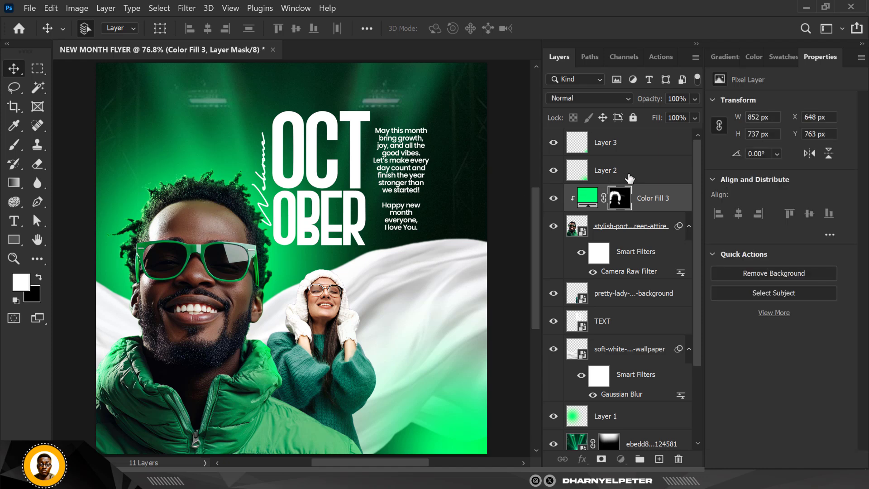
left_click(647, 197)
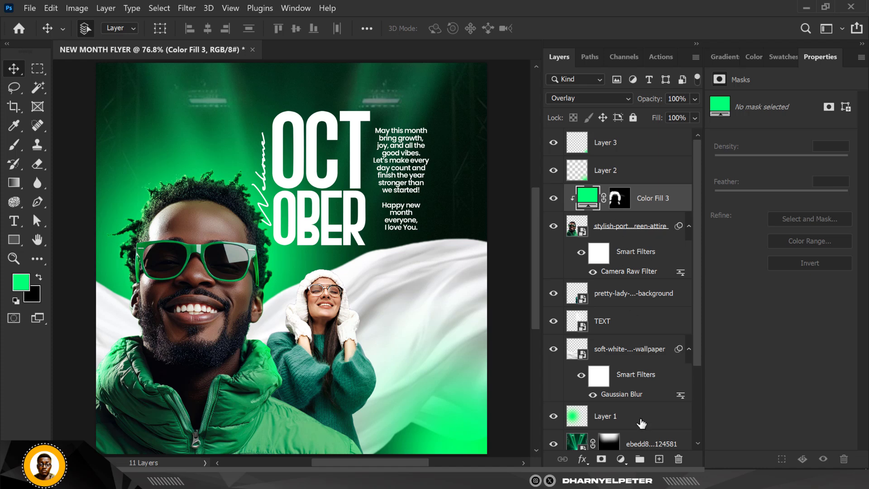
left_click(620, 458)
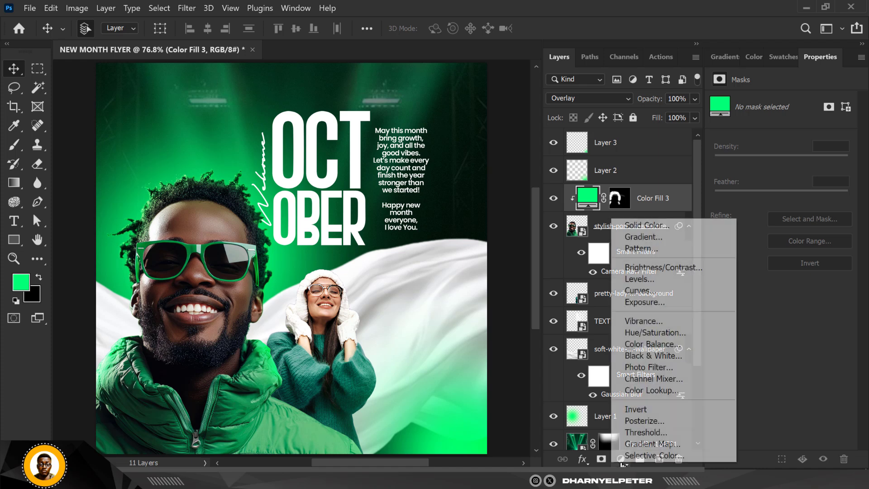
left_click(650, 266)
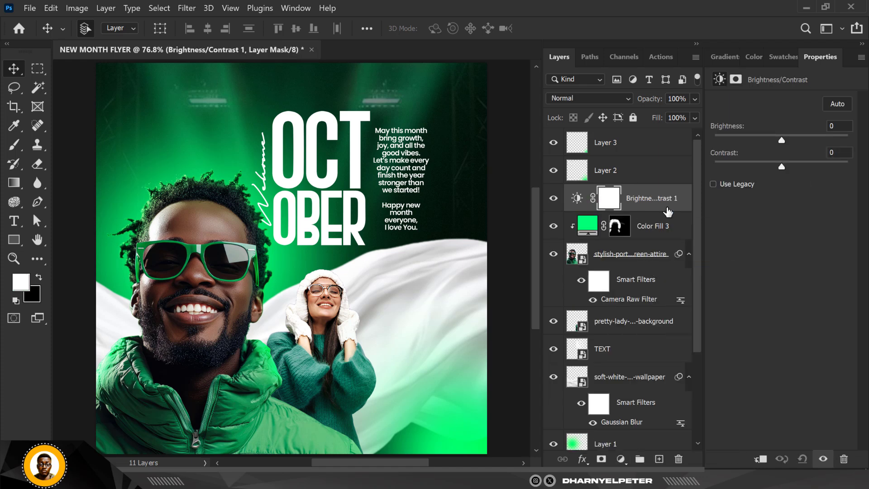
right_click(662, 205)
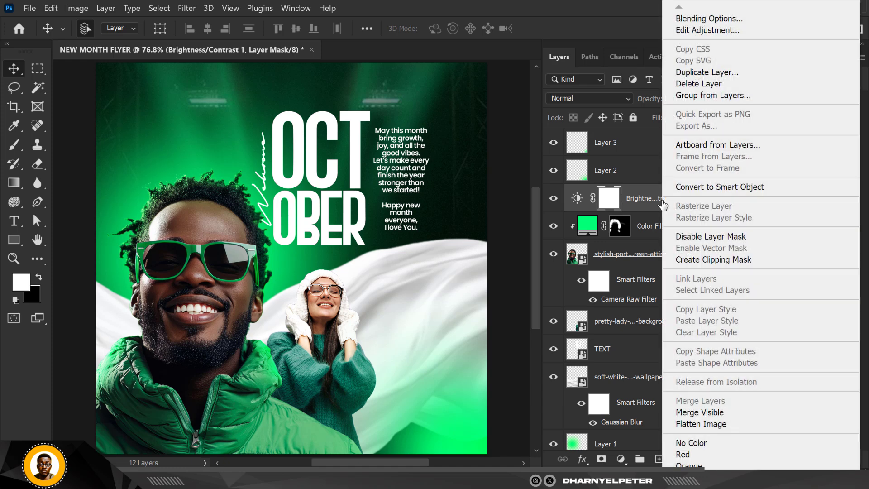
left_click(704, 258)
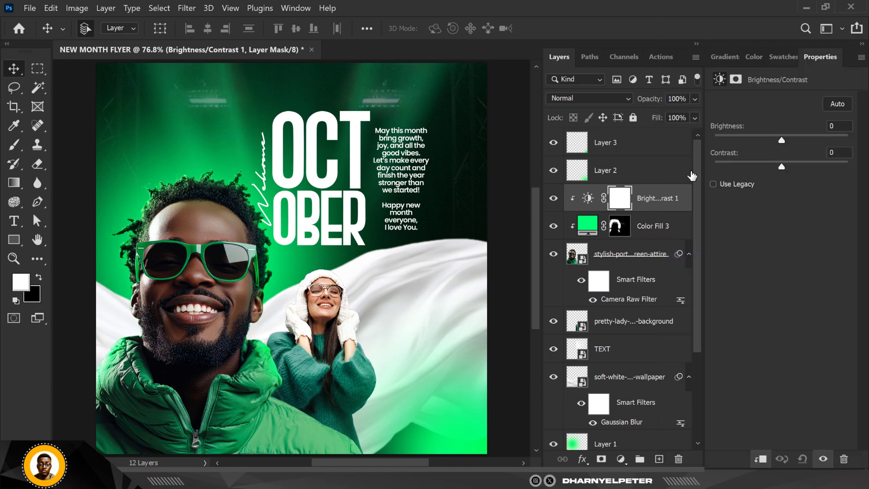
left_click_drag(787, 138, 823, 154)
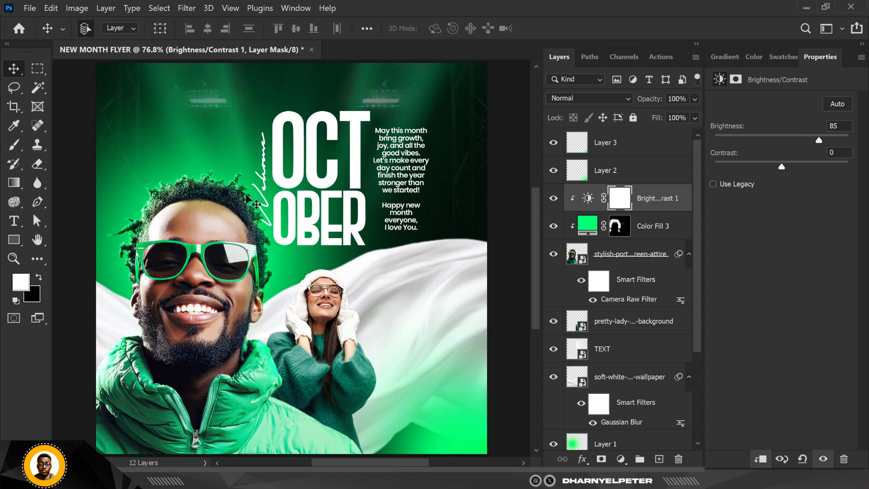
Step: Invert the Brightness/Contrast layer's mask to black so the brightening is hidden
left_click(625, 201)
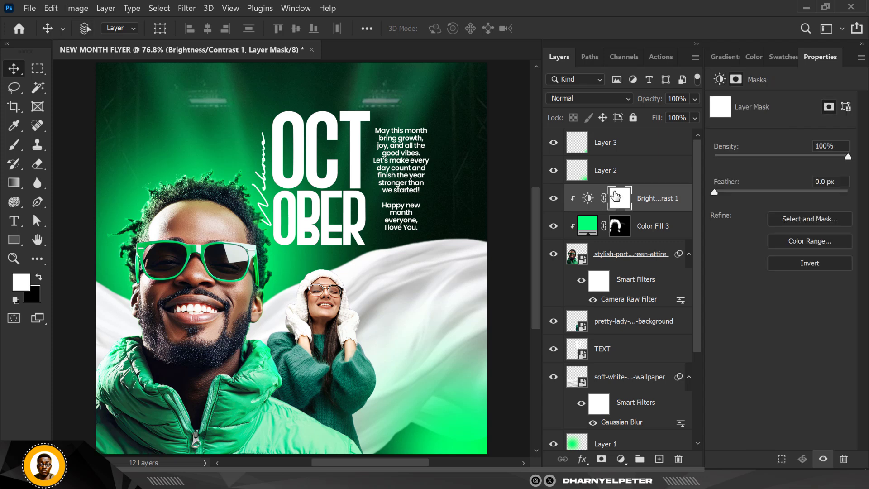
key("ctrl+i")
key("b")
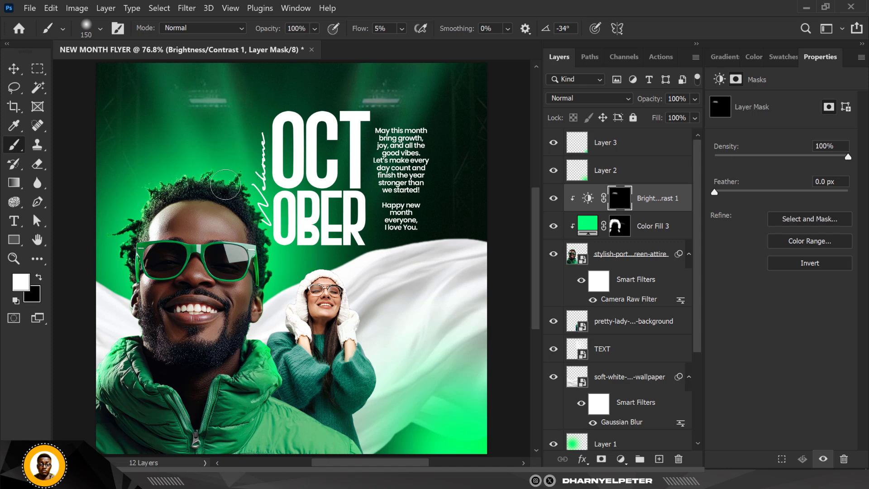
Step: Paint white at 100% flow on the Brightness/Contrast mask along the edges of the man's hair, collar and jacket shoulders
left_click(402, 28)
mouse_move(164, 172)
left_mouse_down()
mouse_move(272, 175)
mouse_move(281, 274)
left_mouse_up()
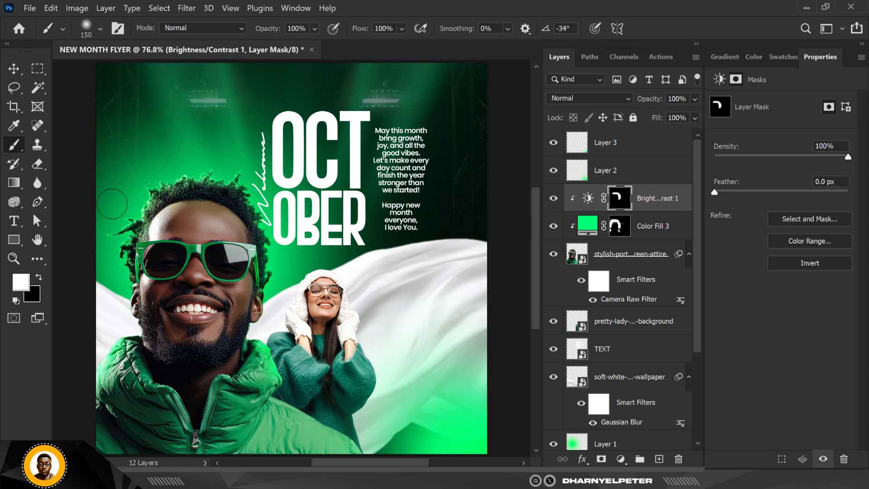
mouse_move(103, 264)
left_mouse_down()
mouse_move(119, 315)
mouse_move(107, 324)
mouse_move(99, 342)
left_mouse_up()
left_click_drag(261, 332, 270, 376)
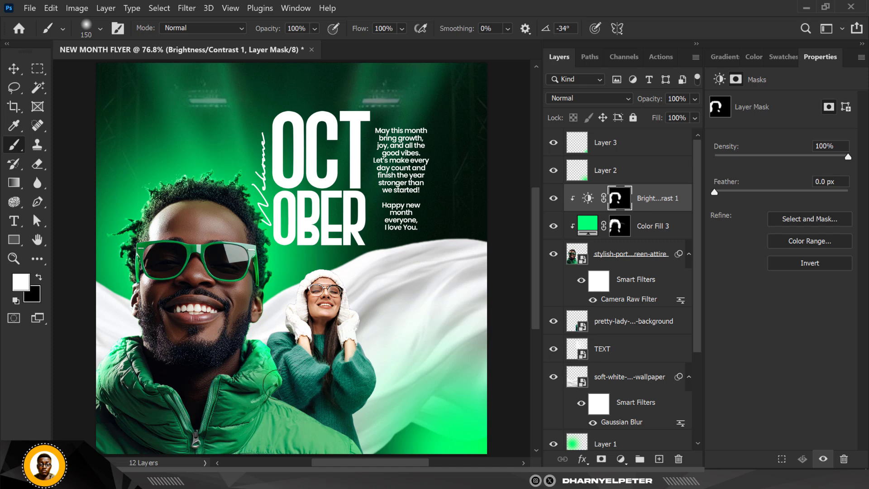
left_click_drag(342, 425, 364, 449)
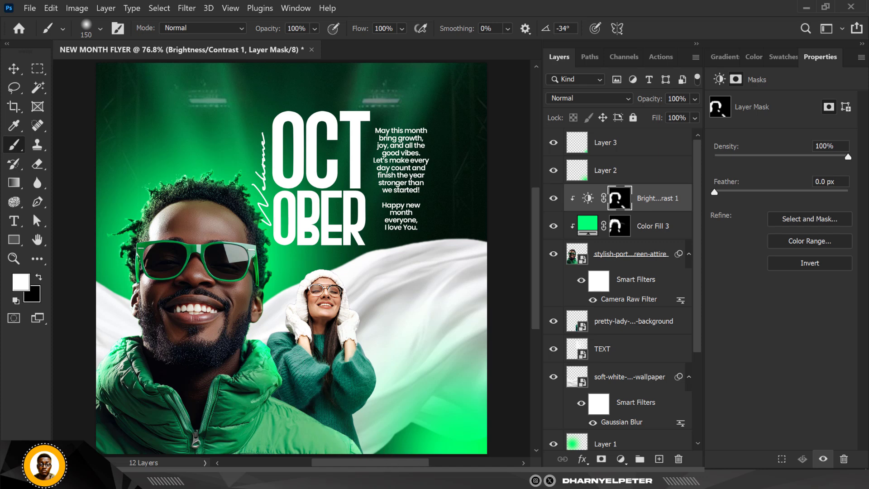
scroll(255, 306, "down", 1)
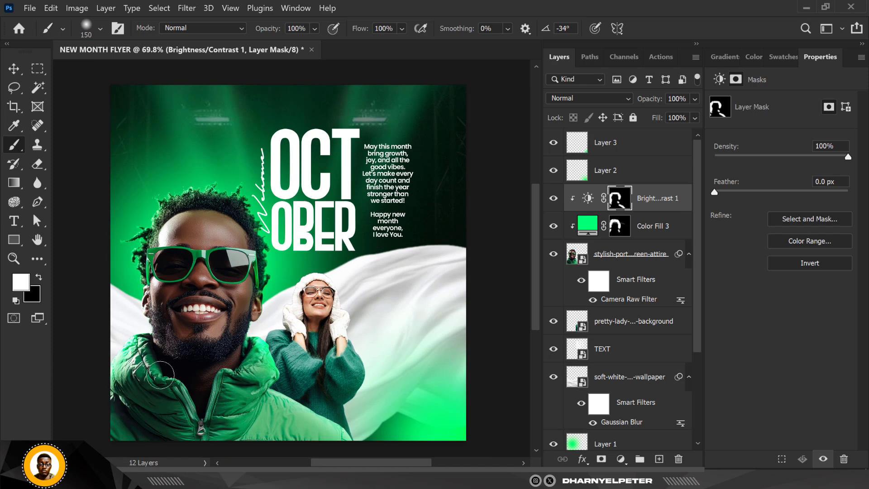
scroll(177, 279, "up", 6)
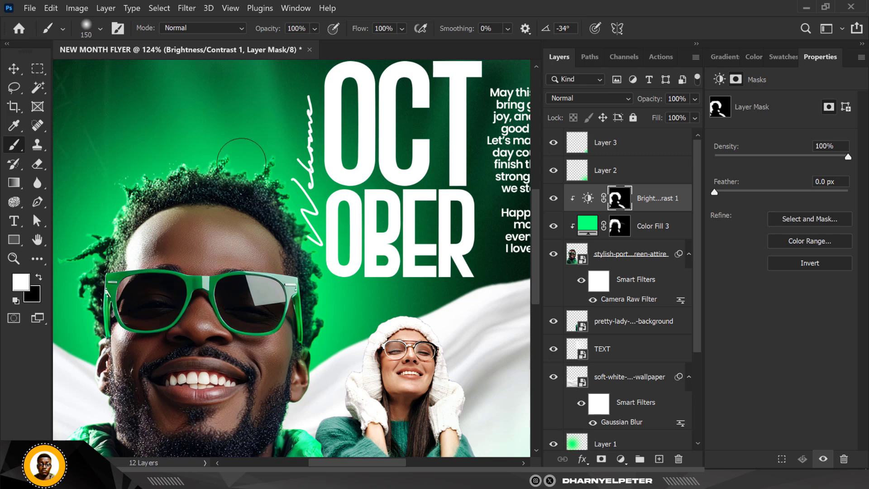
scroll(275, 197, "down", 7)
scroll(274, 240, "up", 2)
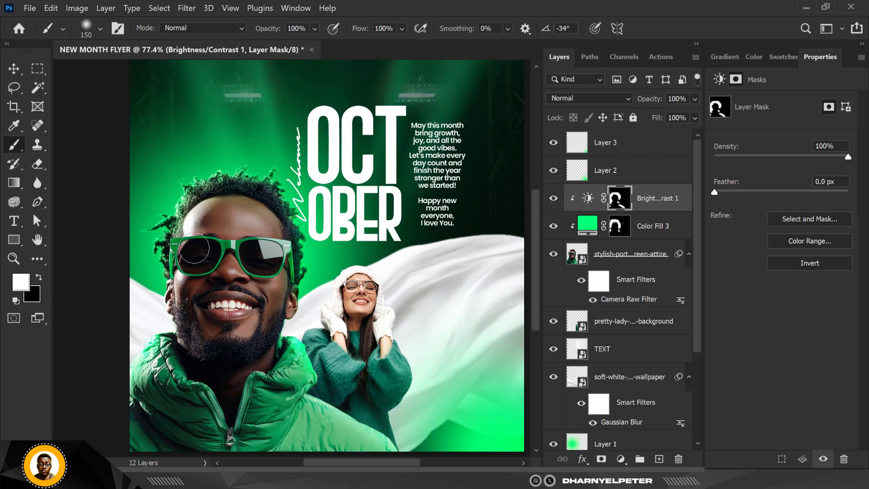
scroll(277, 231, "down", 1)
scroll(336, 265, "up", 1)
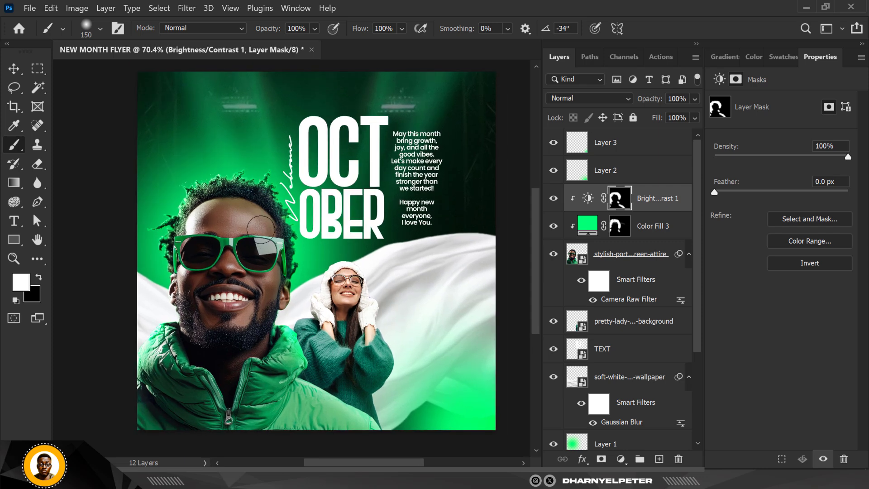
Step: Start a Tilt-Shift blur on the smiling man's portrait layer
left_click(634, 260)
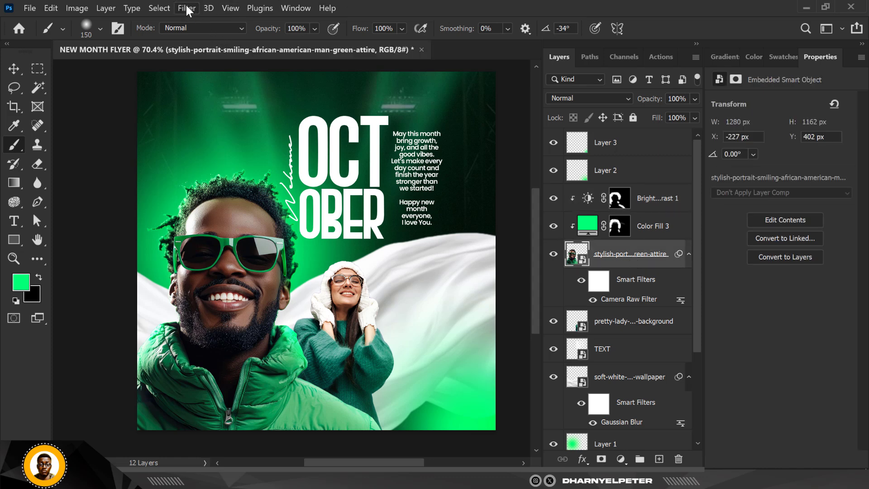
left_click(186, 7)
left_click(647, 254)
left_click(187, 7)
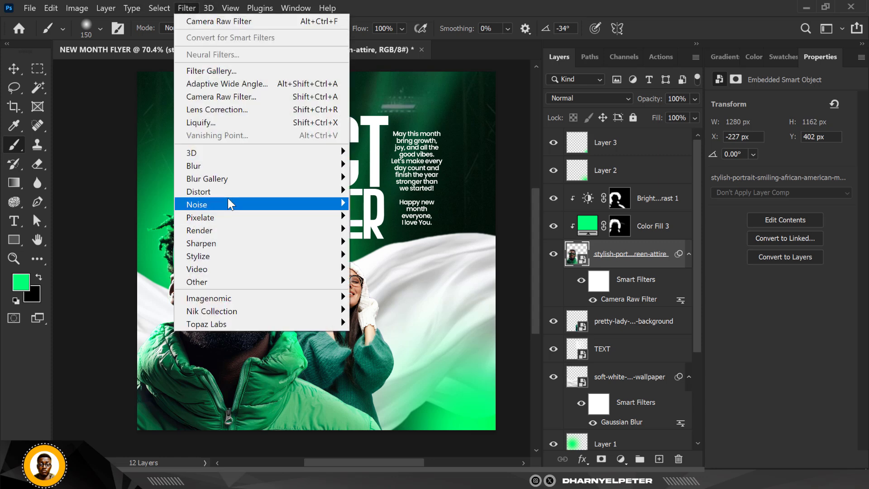
mouse_move(239, 179)
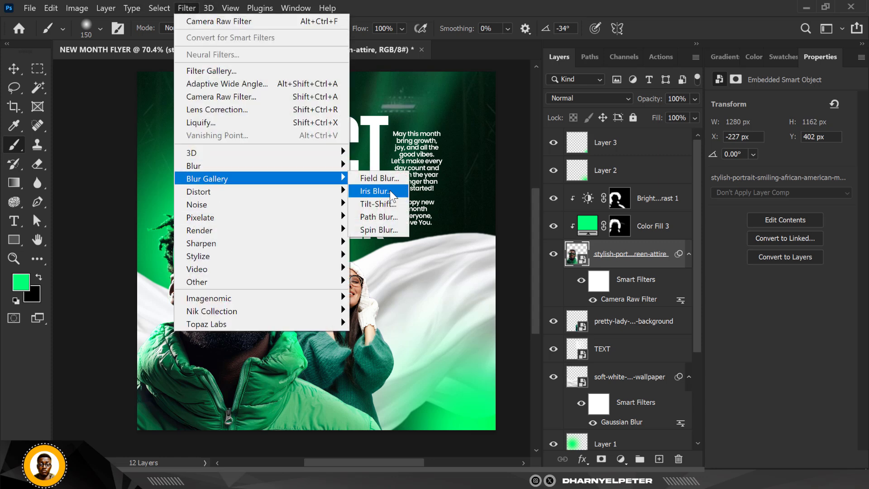
left_click(382, 205)
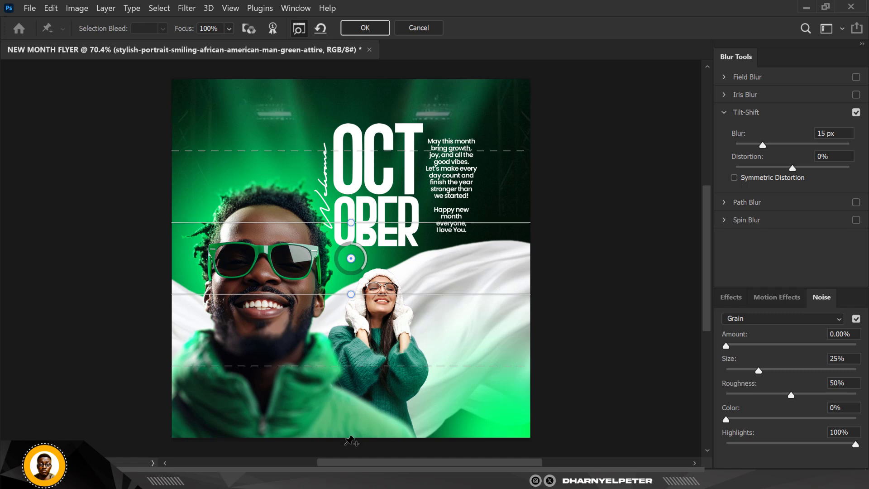
Step: Extend the lower edges of the tilt-shift focus area down over the man's jacket and apply the blur at 15 px
left_click_drag(354, 395, 364, 433)
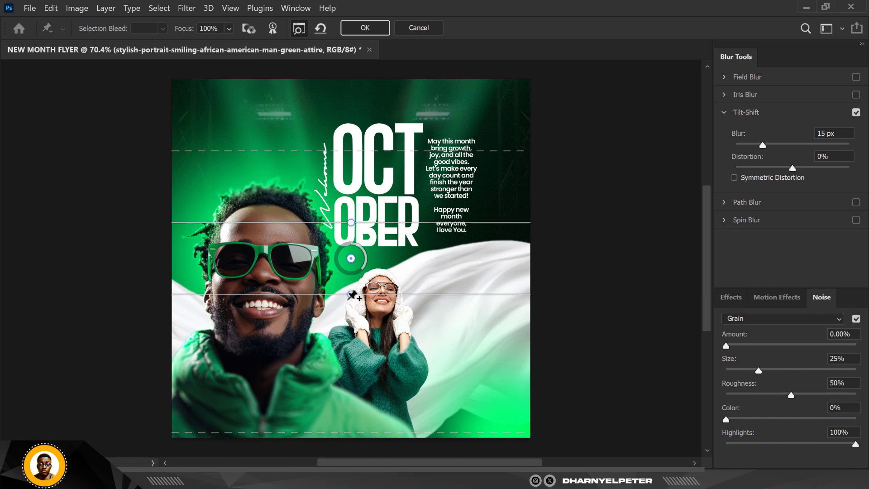
left_click_drag(324, 295, 337, 358)
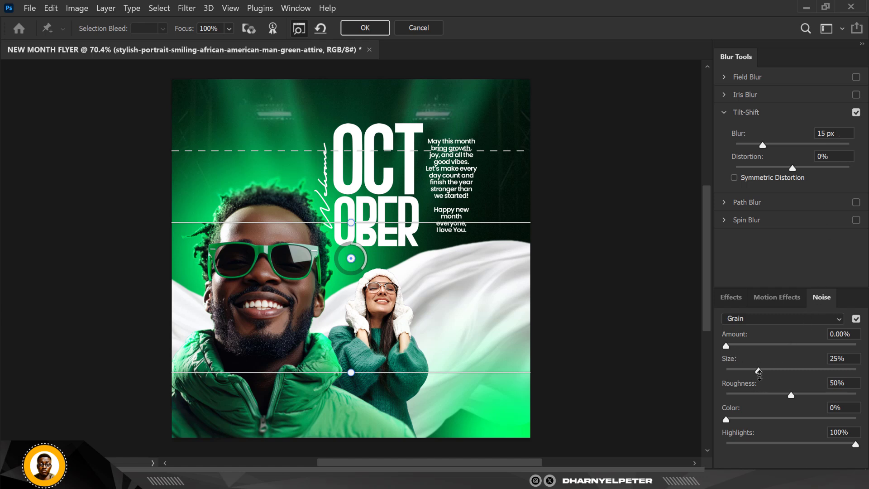
left_click_drag(763, 372, 801, 369)
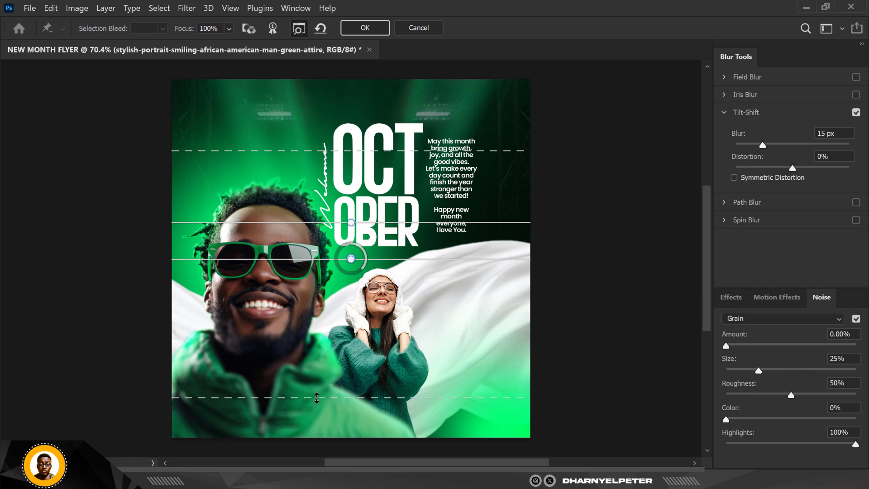
left_click_drag(288, 389, 287, 376)
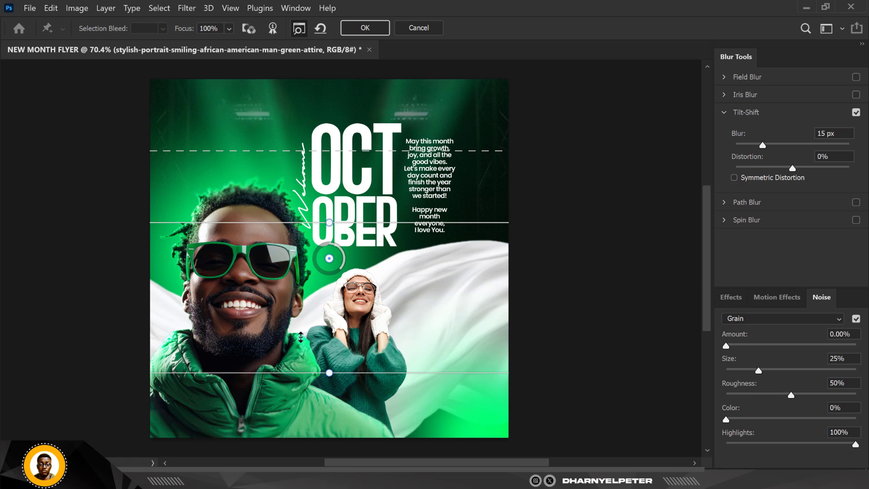
key("ctrl+z")
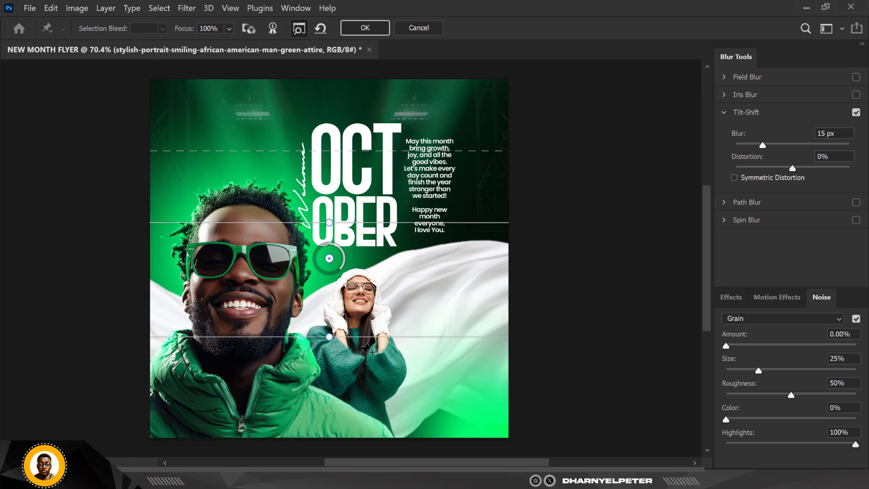
key("ctrl+shift+z")
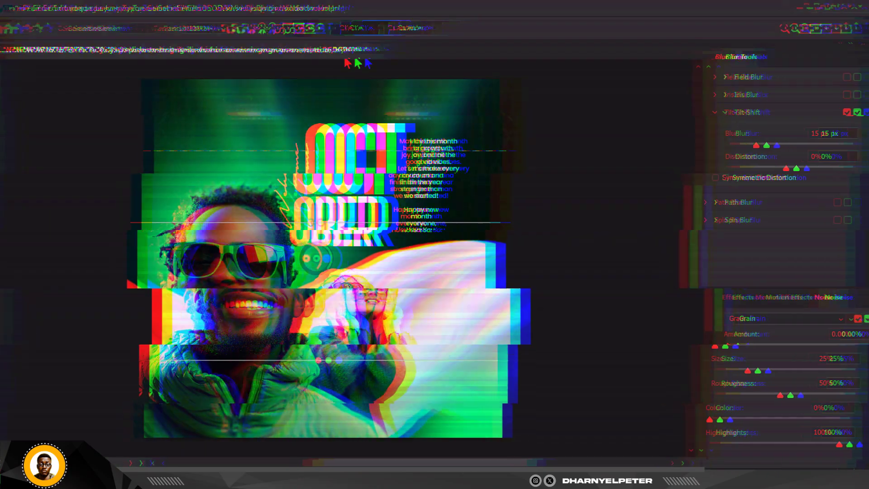
key("Return")
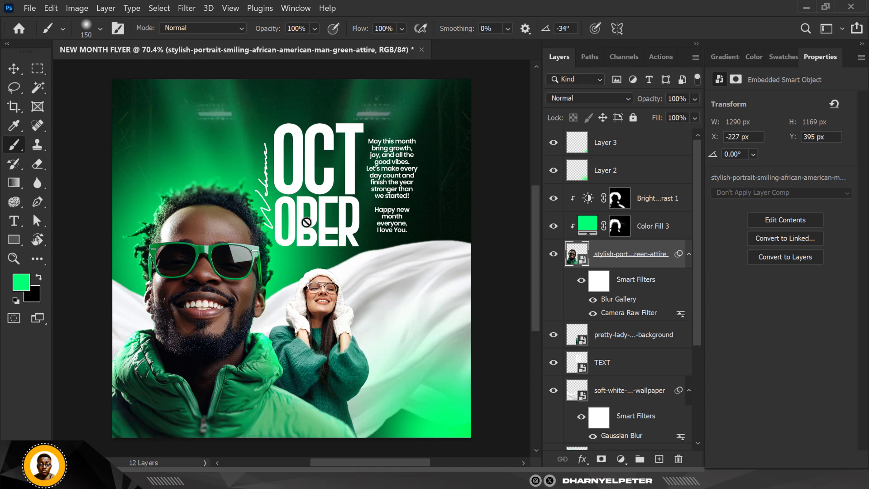
Step: Expand the woman's portrait layer to show the smart filters applied to it
left_click(13, 68)
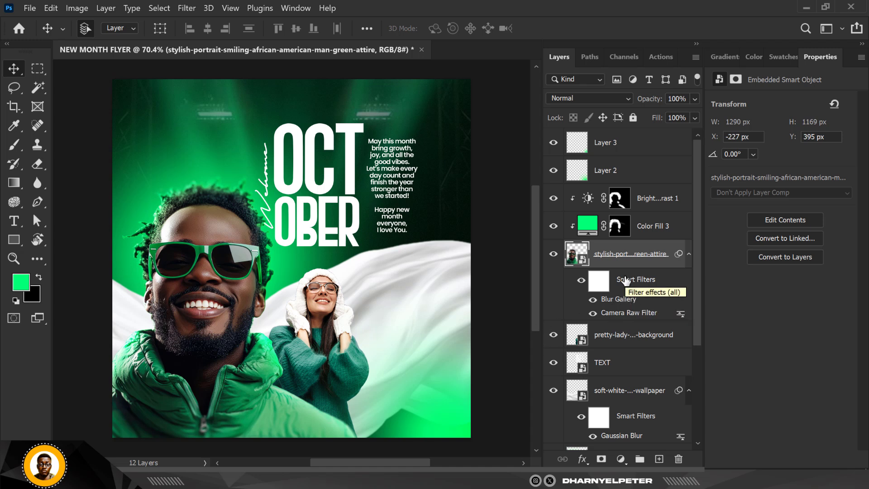
scroll(625, 285, "down", 1)
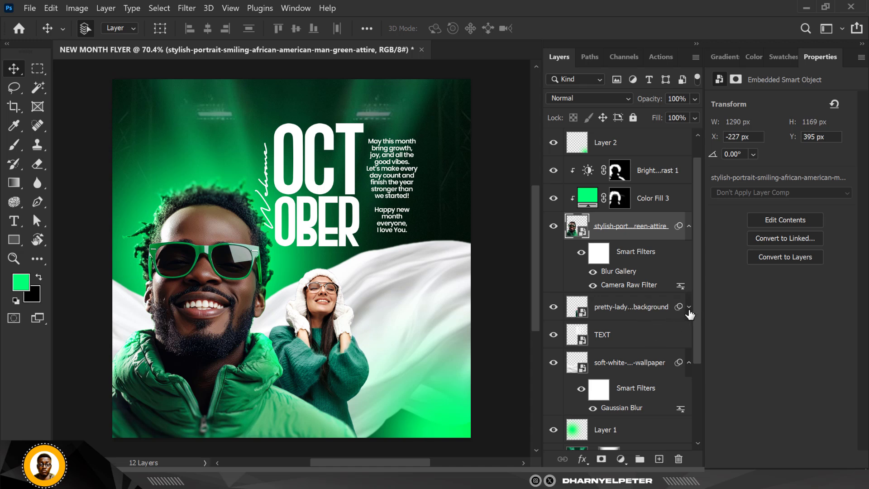
left_click(689, 308)
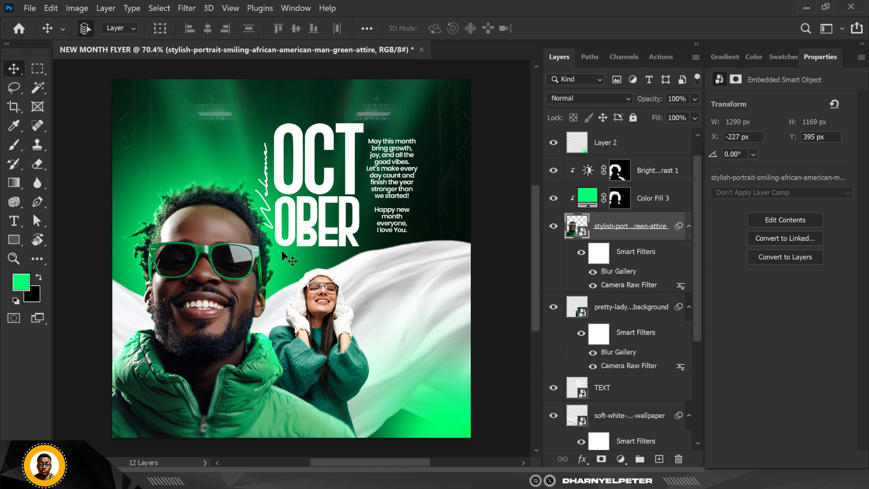
scroll(285, 250, "down", 1)
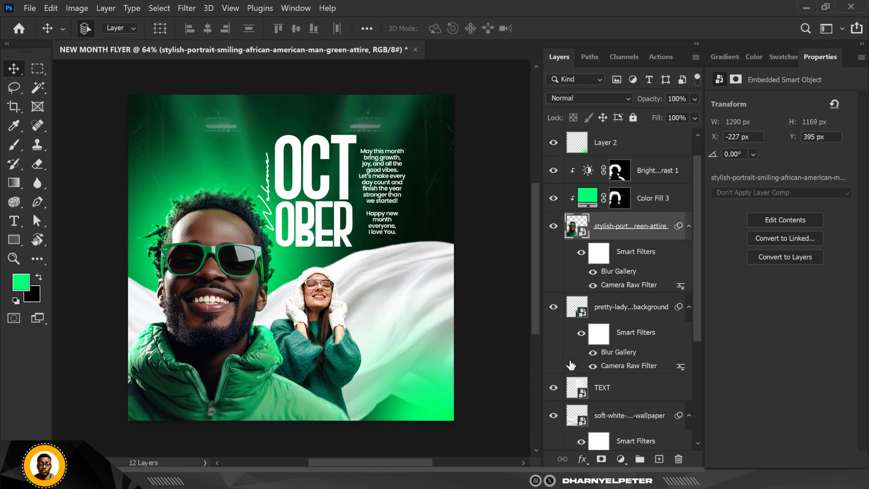
left_click(594, 367)
Step: Add a new empty layer directly above the woman's portrait and clip it to her
left_click(642, 311)
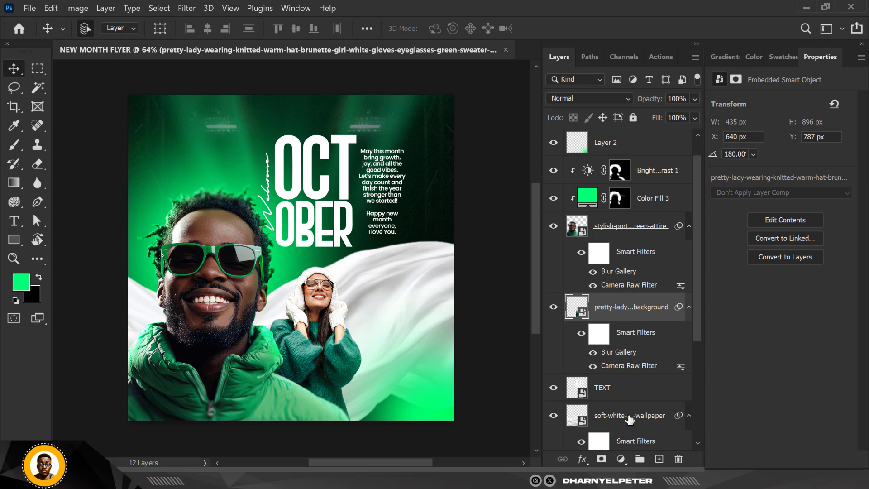
left_click(658, 458)
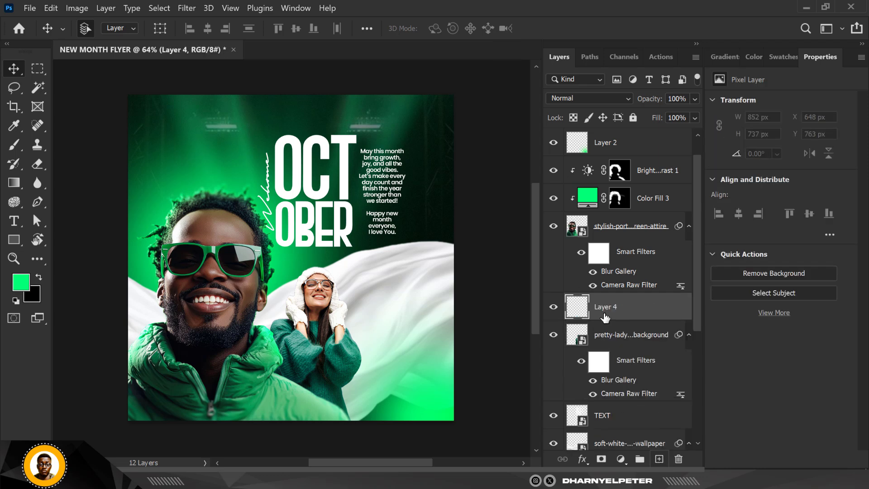
right_click(642, 307)
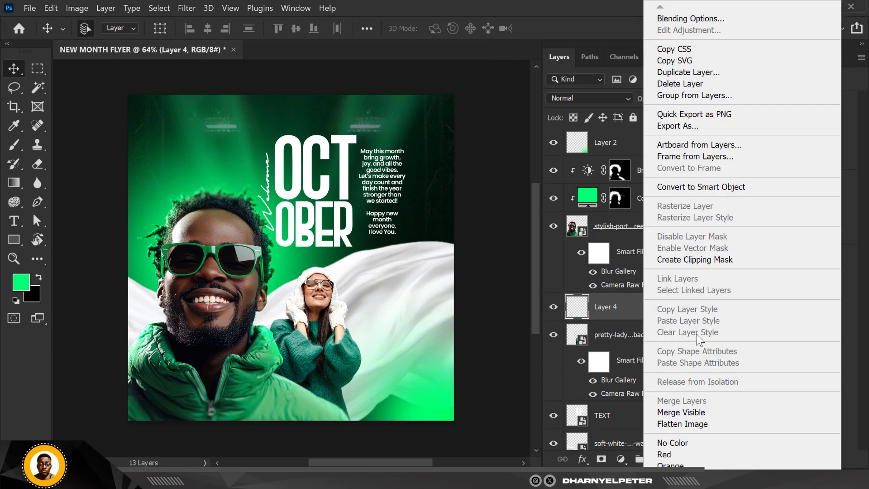
left_click(700, 261)
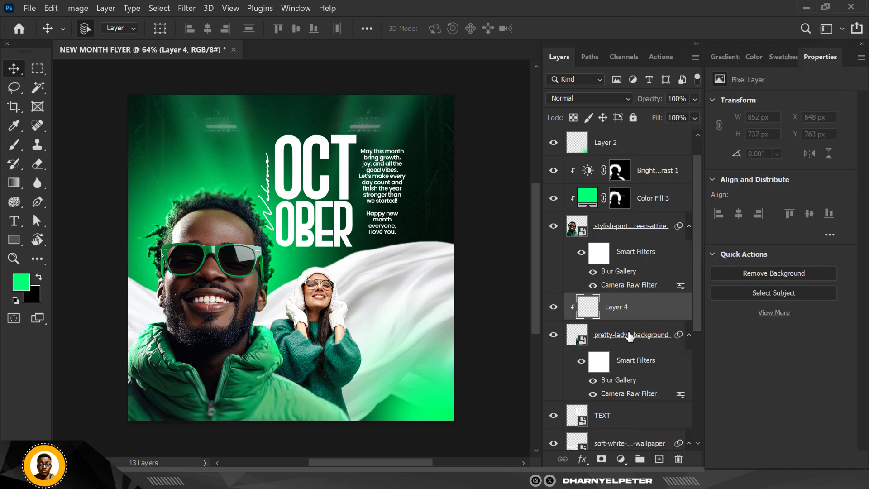
Step: Brush bright green at 64% flow along the woman's outer sweater sleeve on the clipped layer and set its blend mode to Screen
scroll(334, 337, "up", 10)
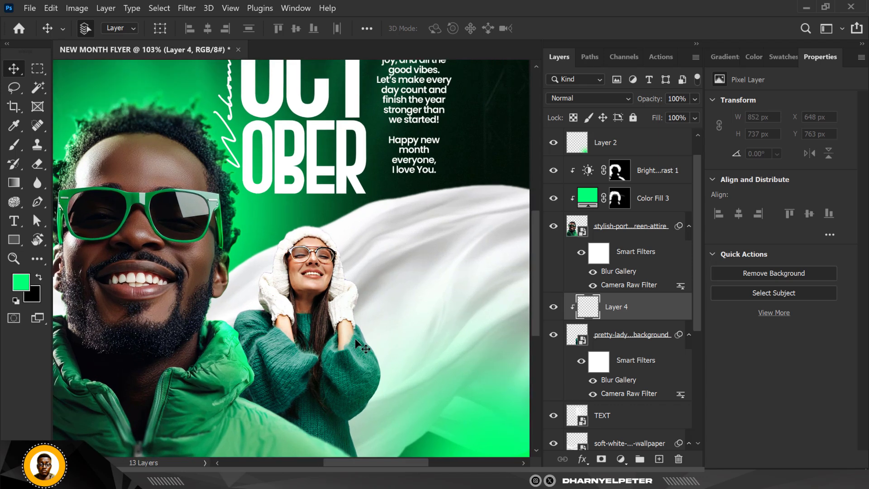
scroll(355, 344, "down", 4)
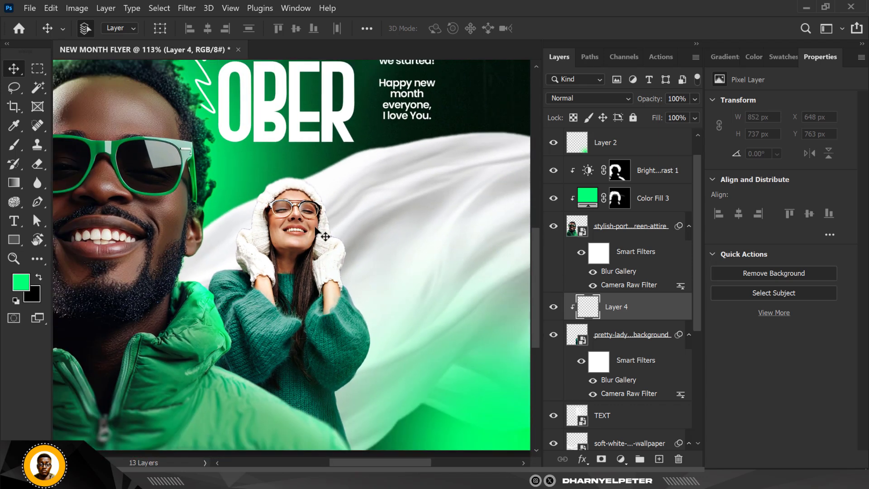
scroll(325, 236, "down", 1)
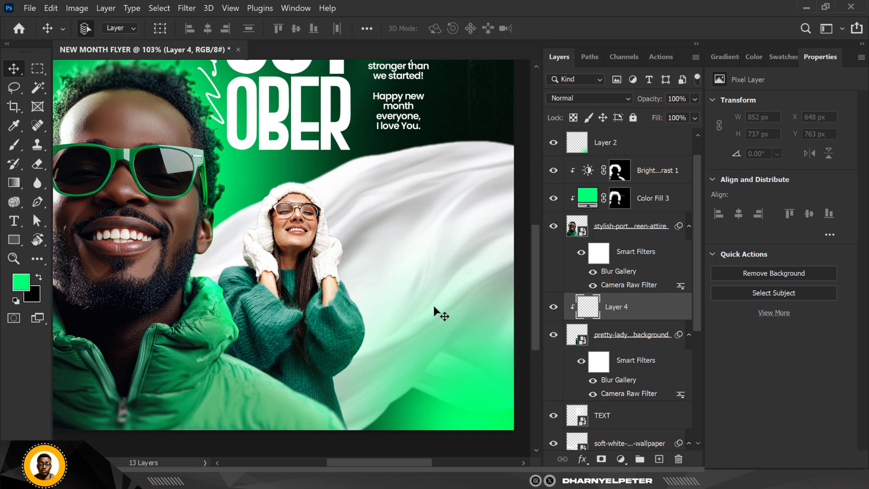
key("b")
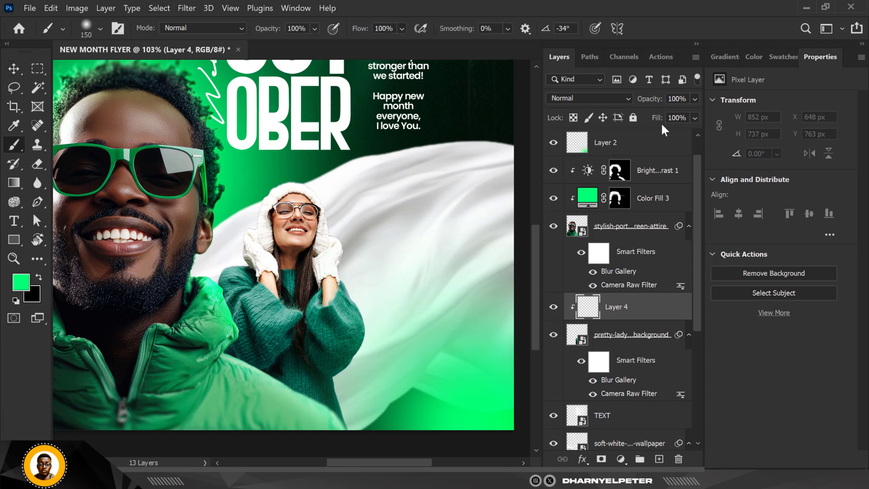
left_click(402, 27)
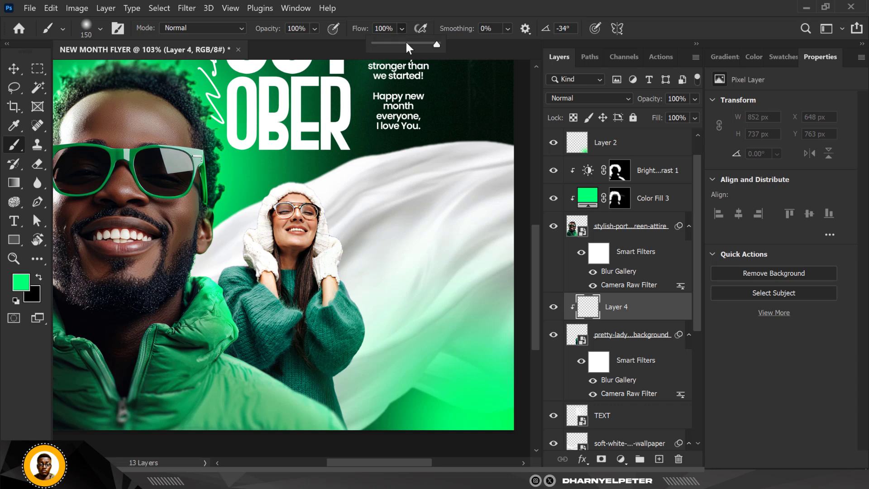
left_click(406, 43)
left_click_drag(412, 44, 414, 44)
mouse_move(392, 365)
left_mouse_down()
mouse_move(374, 312)
mouse_move(377, 353)
mouse_move(353, 385)
left_mouse_up()
left_click(595, 100)
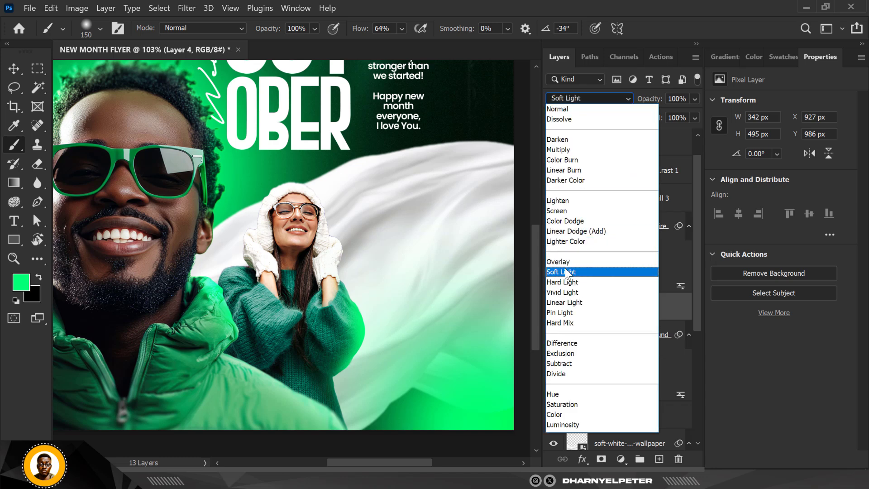
left_click(570, 210)
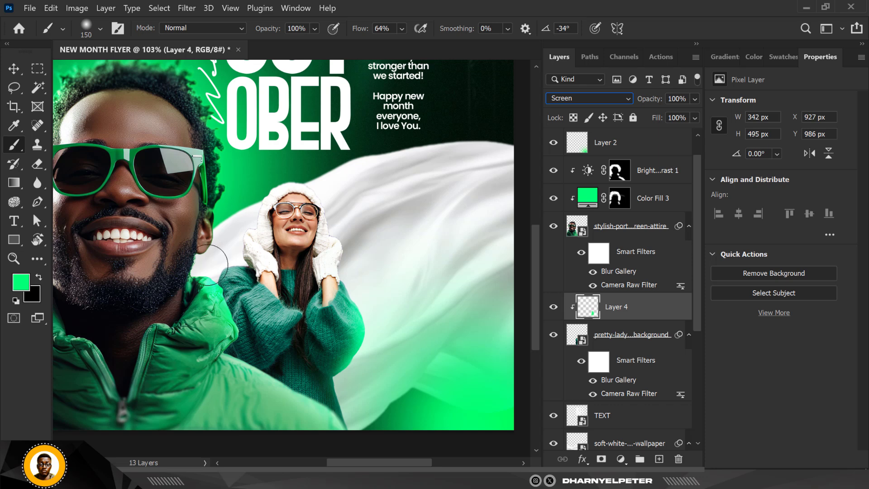
Step: Continue the green rim light along the woman's other shoulder, the edge of her knitted hat and her lower sweater
left_click_drag(213, 281, 207, 289)
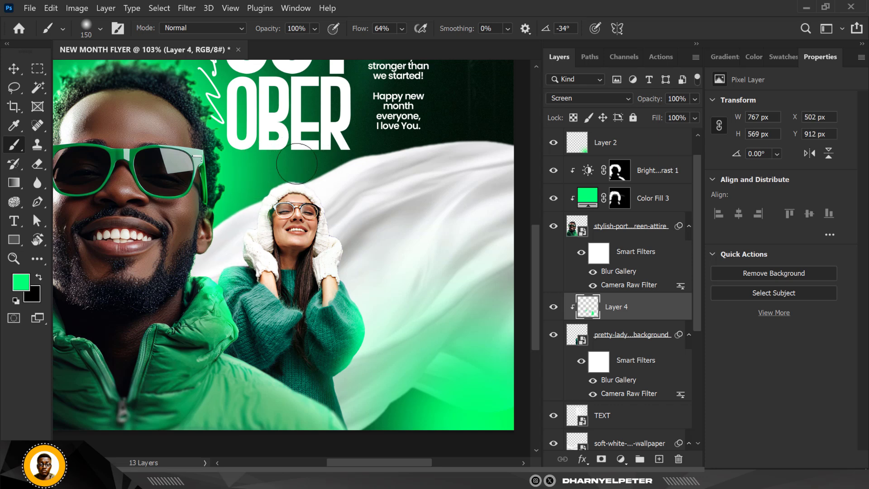
left_click_drag(339, 202, 354, 218)
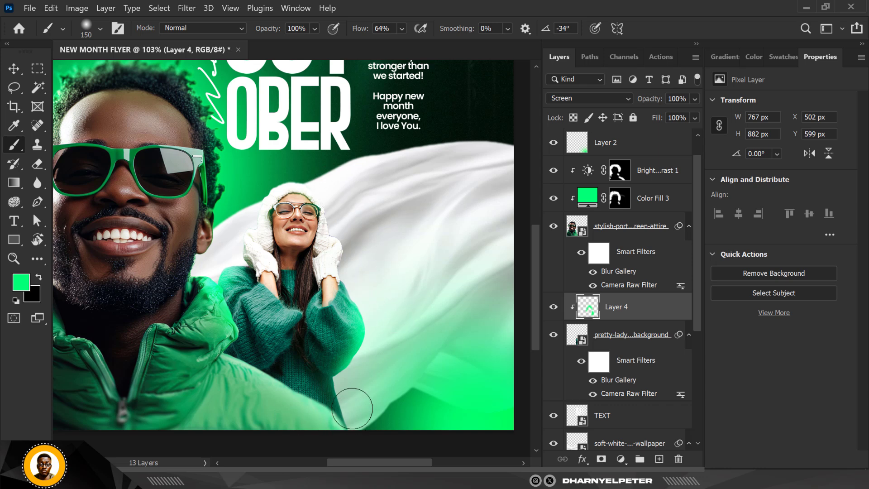
left_click(367, 412)
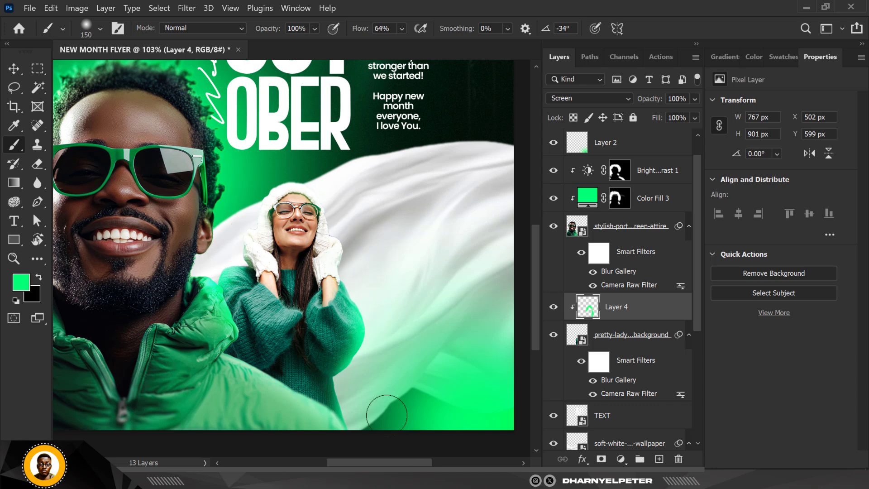
scroll(281, 233, "down", 4)
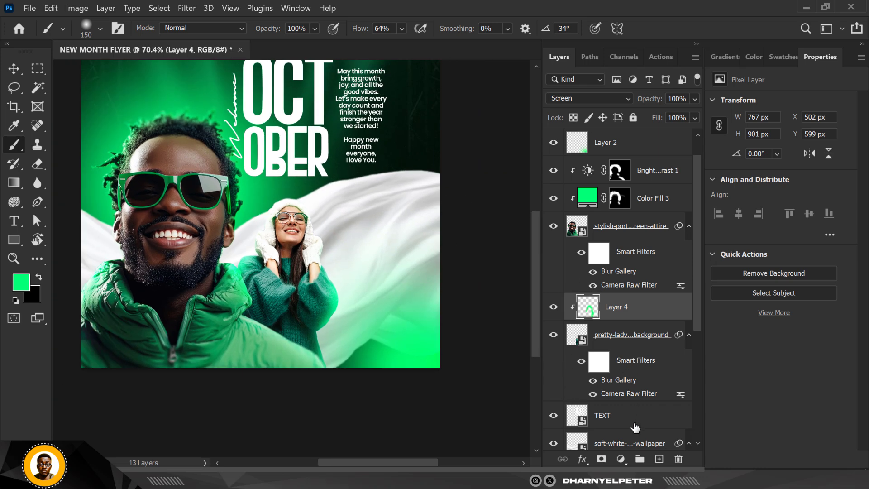
Step: Add a Brightness/Contrast adjustment above the woman's green rim-light layer, clip it to her portrait, and set its brightness to 56
left_click(621, 459)
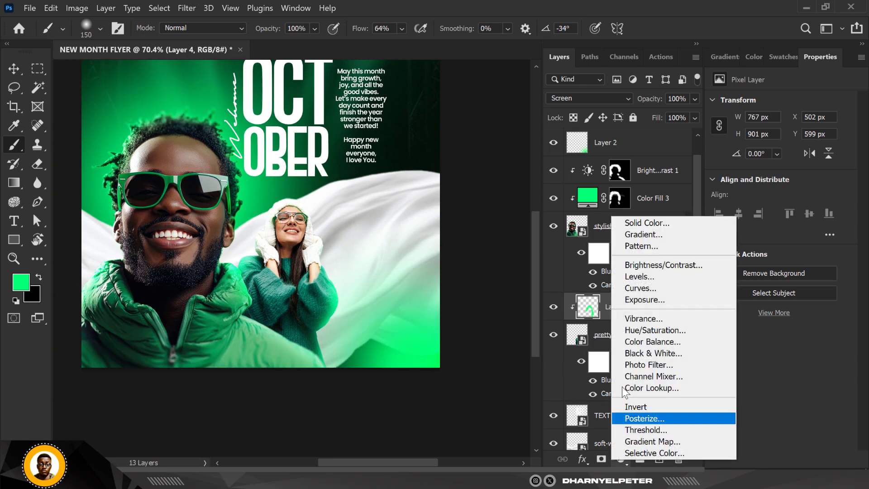
left_click(650, 265)
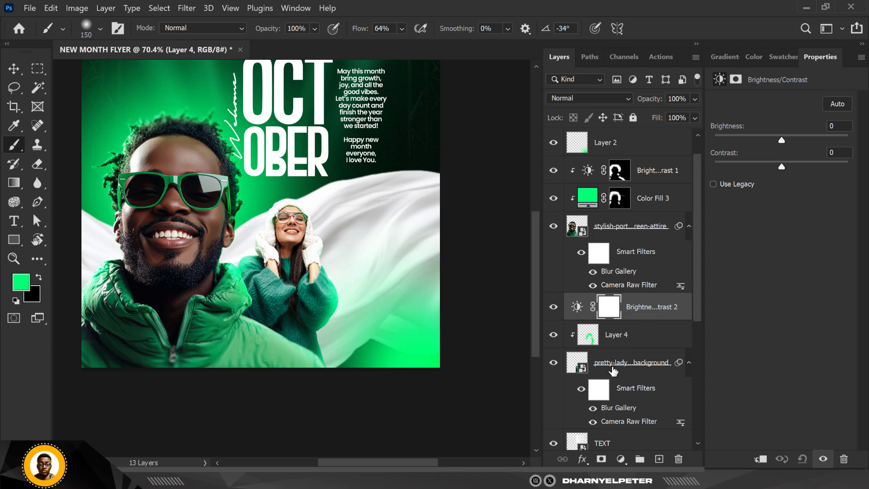
right_click(664, 311)
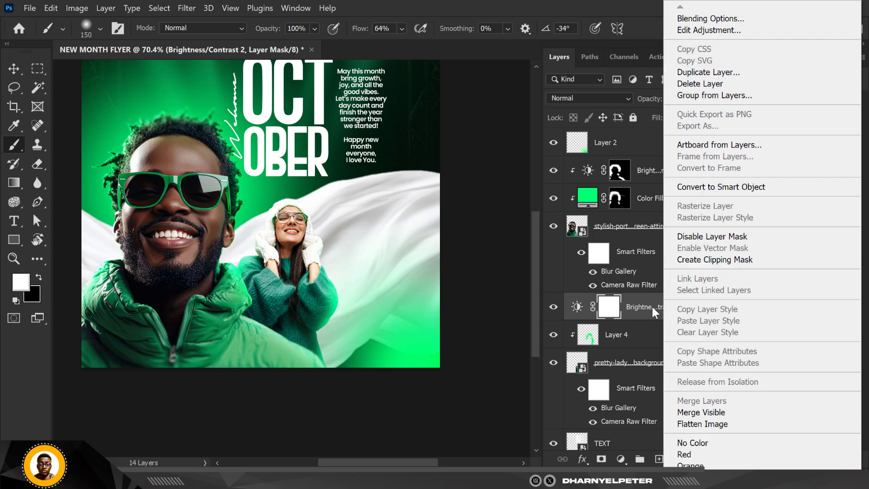
left_click(703, 259)
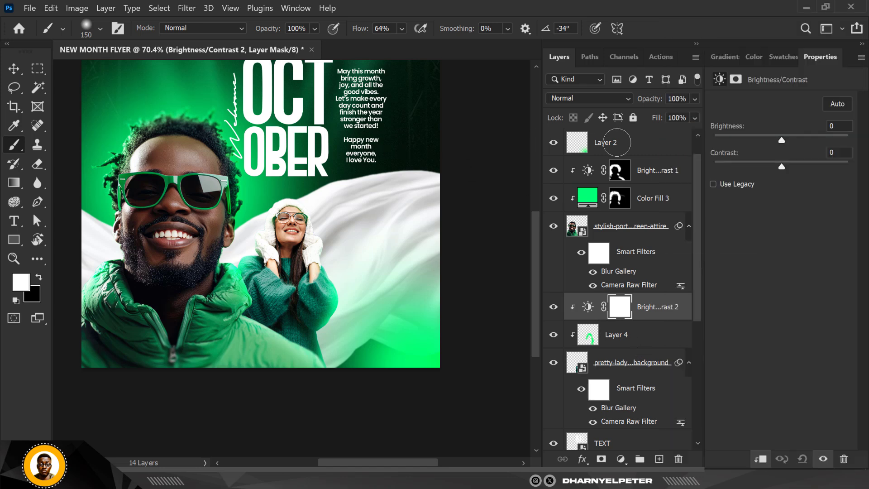
left_click(794, 139)
left_click(806, 140)
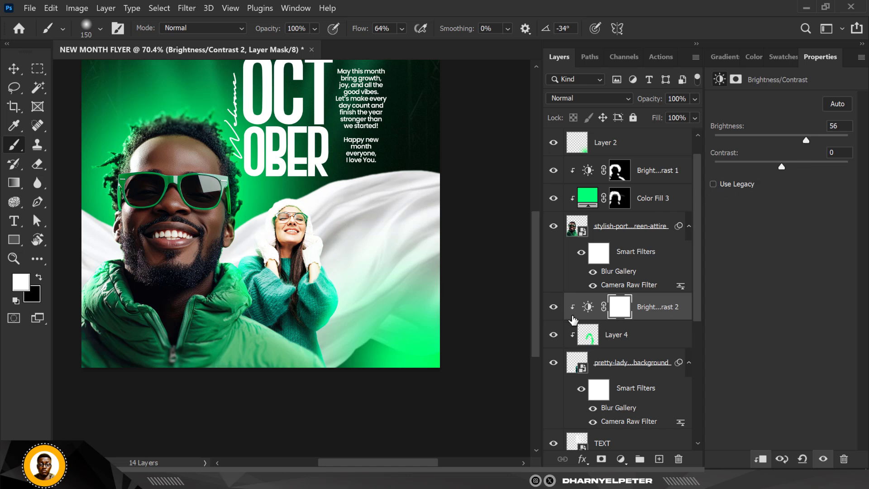
Step: Invert the woman's Brightness/Contrast mask to black and paint white over it along both upper edges of her figure
left_click(624, 312)
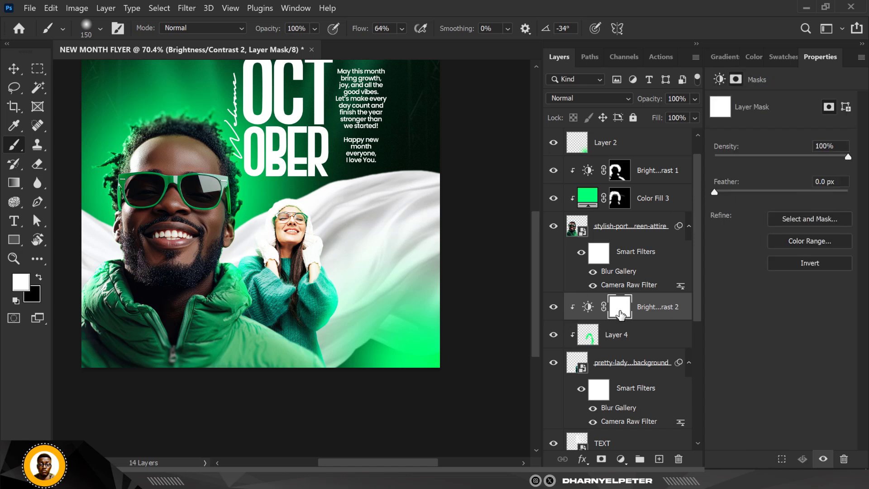
key("ctrl+i")
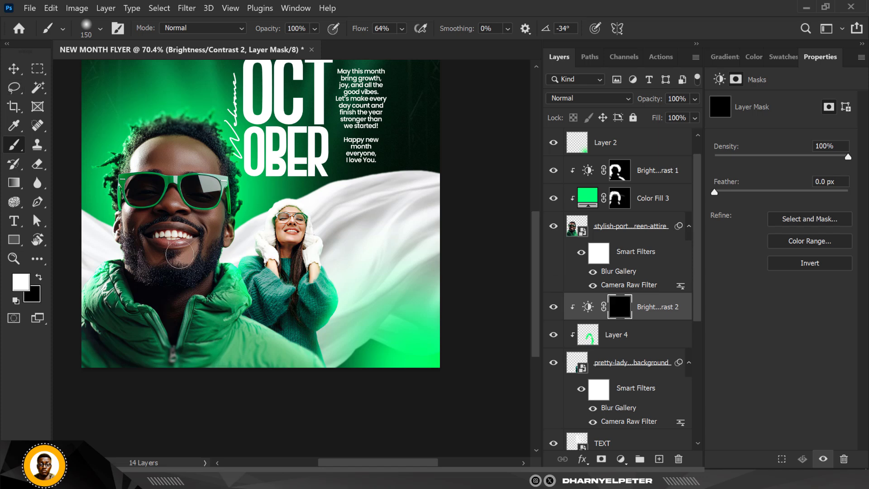
scroll(256, 244, "up", 5)
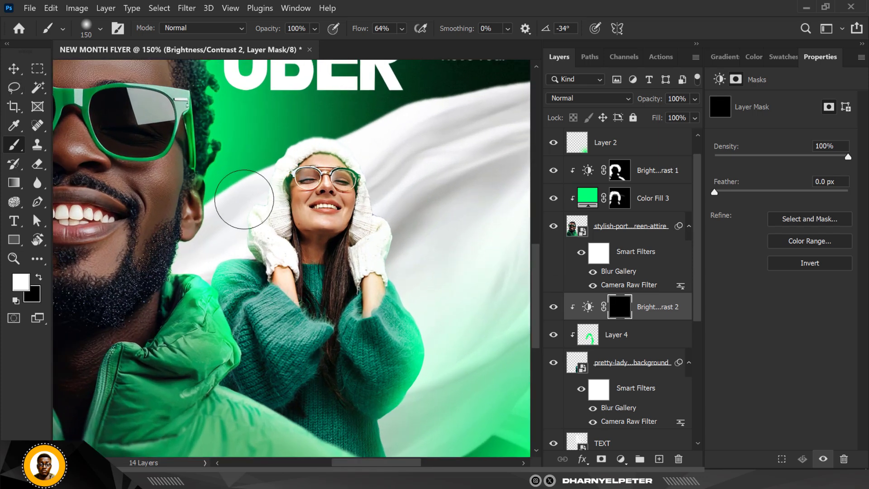
mouse_move(252, 179)
left_mouse_down()
mouse_move(269, 134)
mouse_move(305, 115)
mouse_move(262, 134)
left_mouse_up()
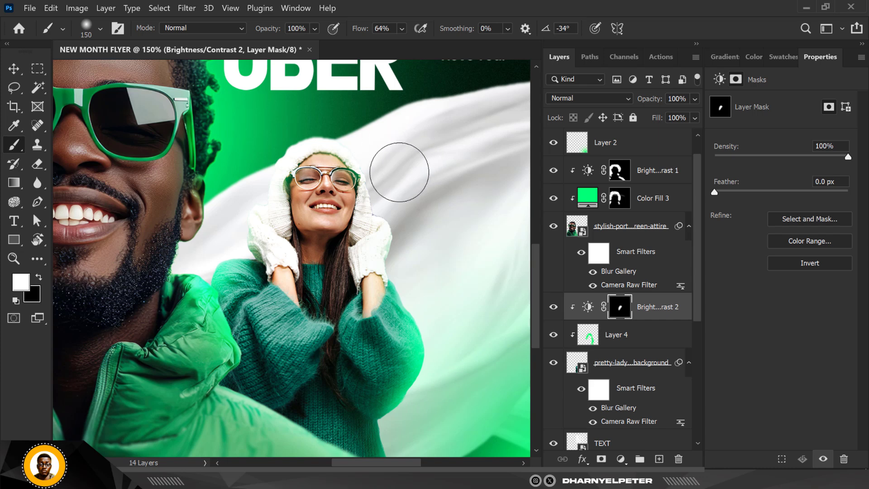
mouse_move(399, 172)
left_mouse_down()
mouse_move(417, 244)
mouse_move(394, 198)
mouse_move(402, 200)
left_mouse_up()
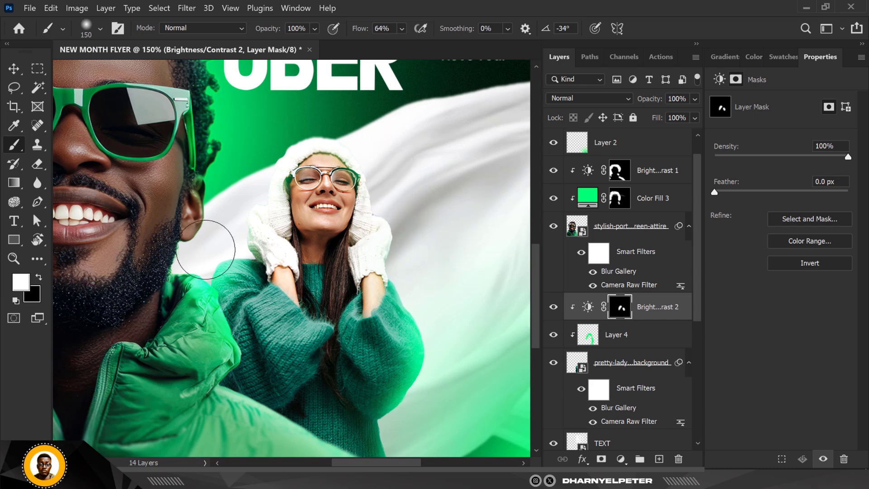
scroll(308, 299, "down", 2)
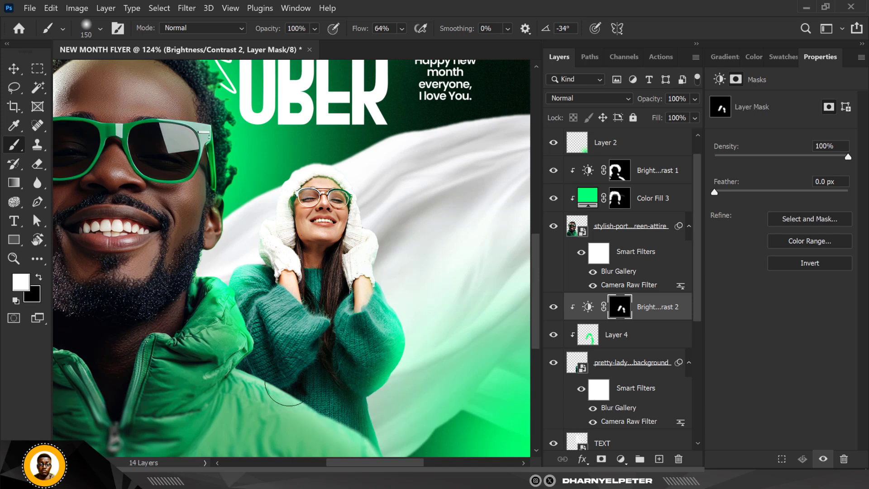
Step: Paint more white on the Brightness/Contrast mask over the woman's sweater, including its lower outer edge
left_click(300, 308)
scroll(311, 206, "down", 5)
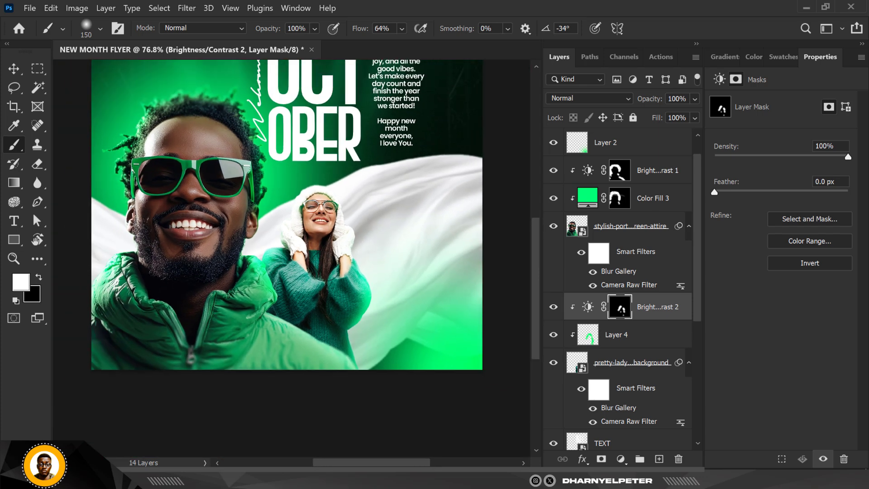
scroll(356, 325, "down", 5)
scroll(377, 338, "up", 5)
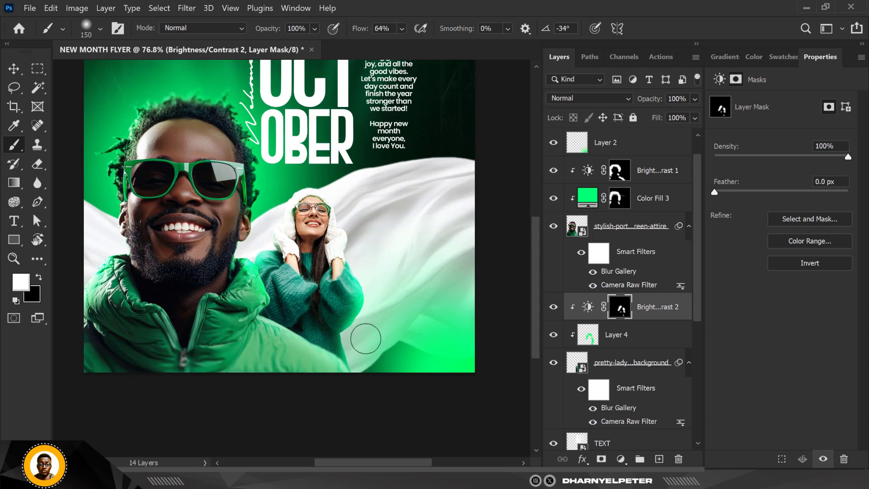
left_click(351, 318)
scroll(370, 329, "down", 2)
scroll(355, 274, "up", 3)
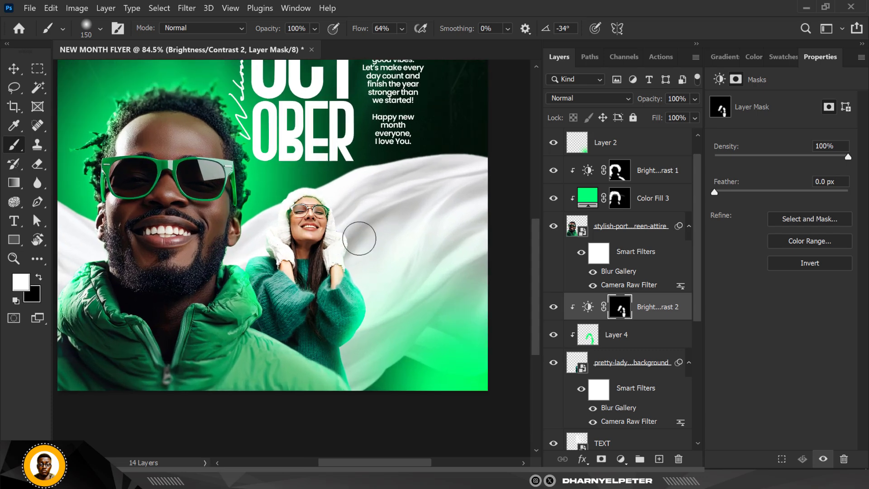
Step: Reduce the brush size to 9 and brush white on the adjustment mask along the lower rim of the woman's glasses
scroll(312, 199, "up", 5)
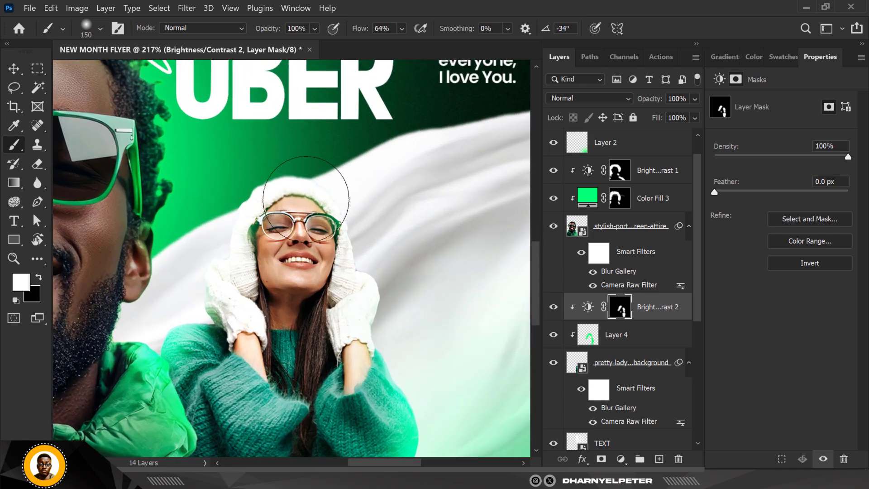
scroll(305, 199, "up", 1)
key("bracketleft")
key("bracketleft")
key("bracketleft")
key("bracketleft")
key("bracketleft")
key("bracketleft")
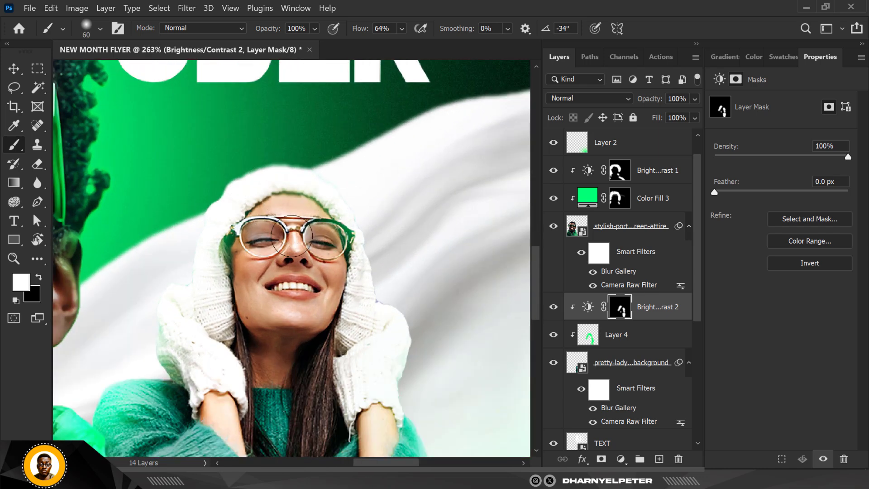
key("bracketleft")
key("bracketleft")
key("bracketleft")
key("bracketleft")
key("bracketleft")
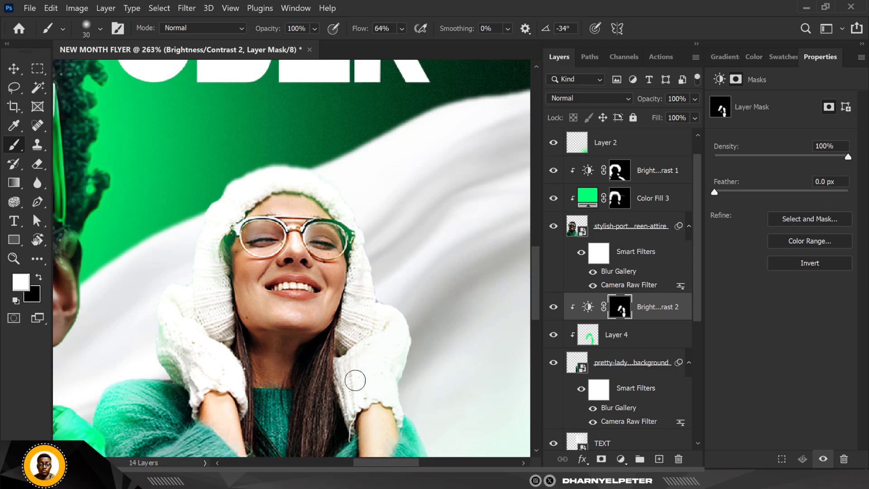
scroll(328, 253, "down", 5)
scroll(314, 265, "up", 10)
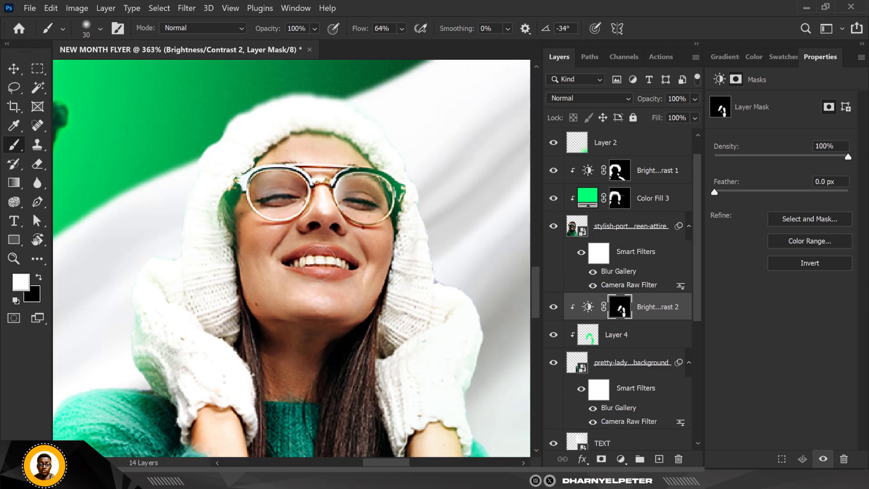
key("bracketleft")
key("bracketleft")
key("bracketleft")
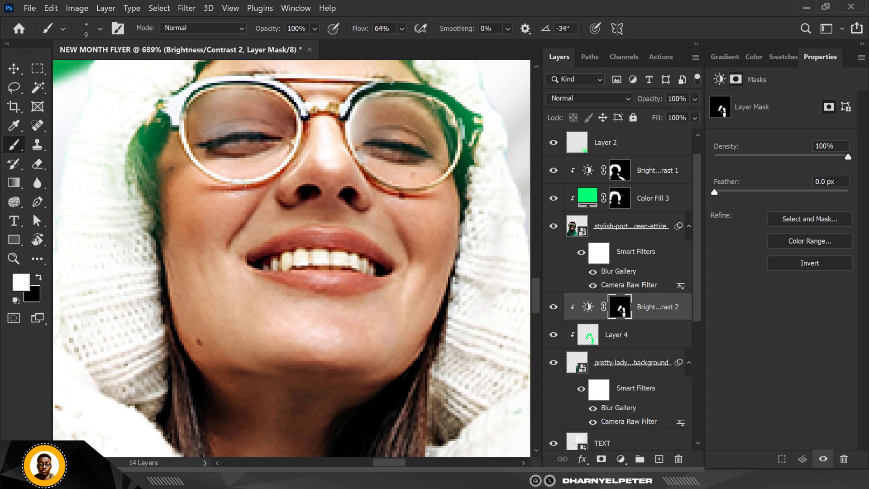
left_click_drag(238, 187, 255, 181)
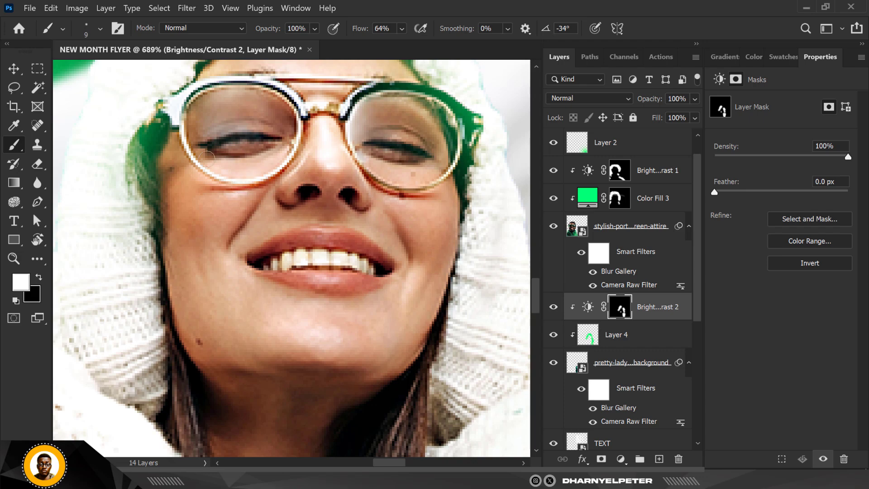
Step: Examine the whole flyer to judge the brightened edges and green rim lighting on both portraits
scroll(307, 223, "down", 5)
scroll(307, 222, "down", 5)
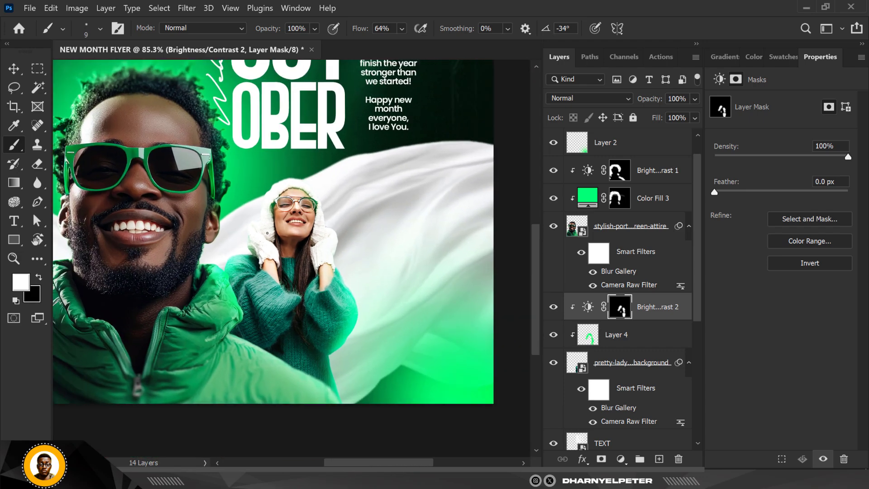
scroll(94, 170, "up", 2)
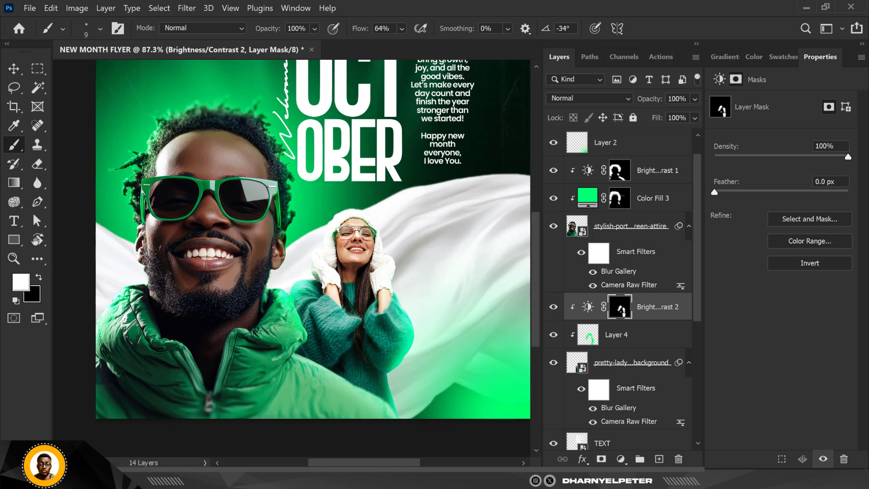
scroll(273, 247, "down", 1)
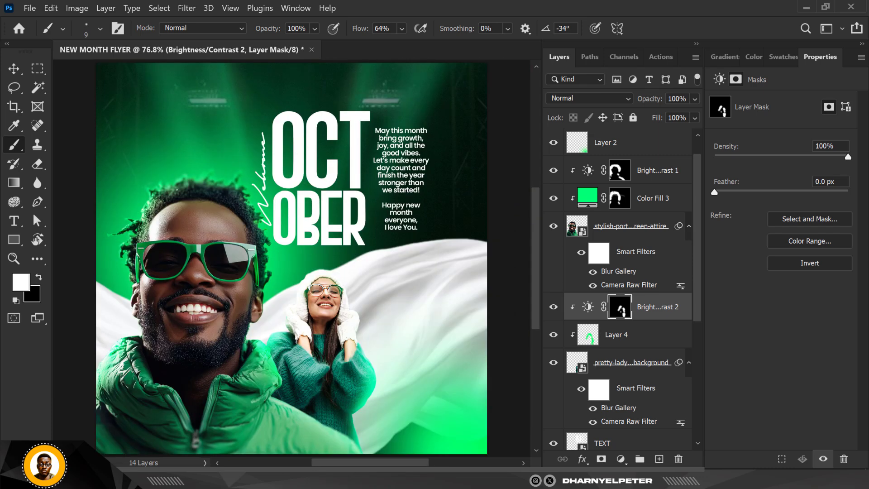
scroll(284, 213, "down", 1)
key("v")
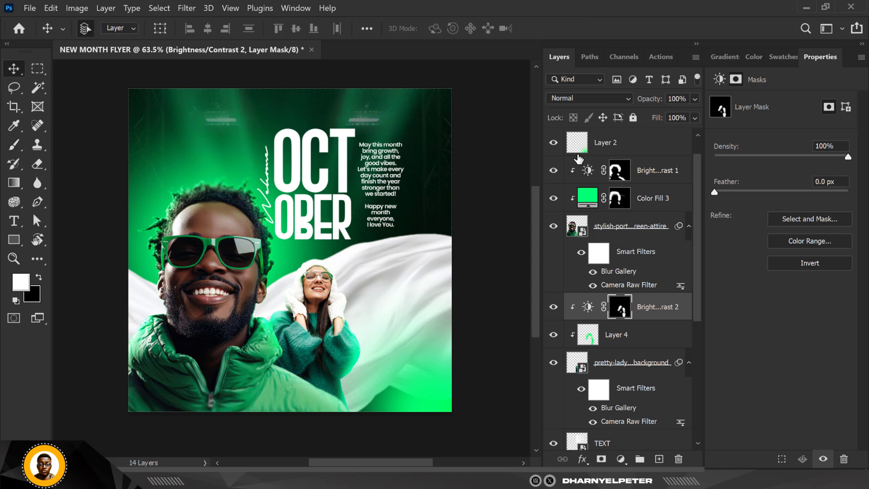
scroll(313, 215, "down", 1)
scroll(310, 216, "up", 1)
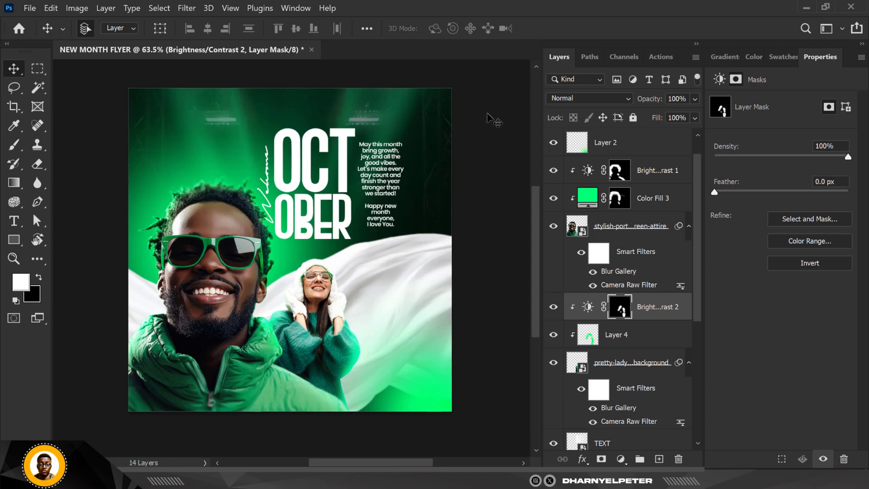
Step: Add a new empty layer at the very top of the layer stack, above Layer 3
left_click(452, 121)
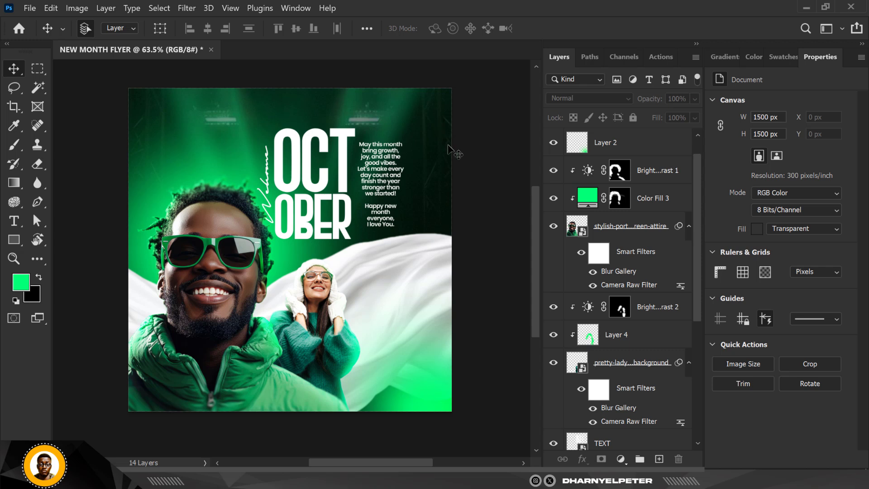
left_click(638, 141)
key("ctrl+shift+alt+n")
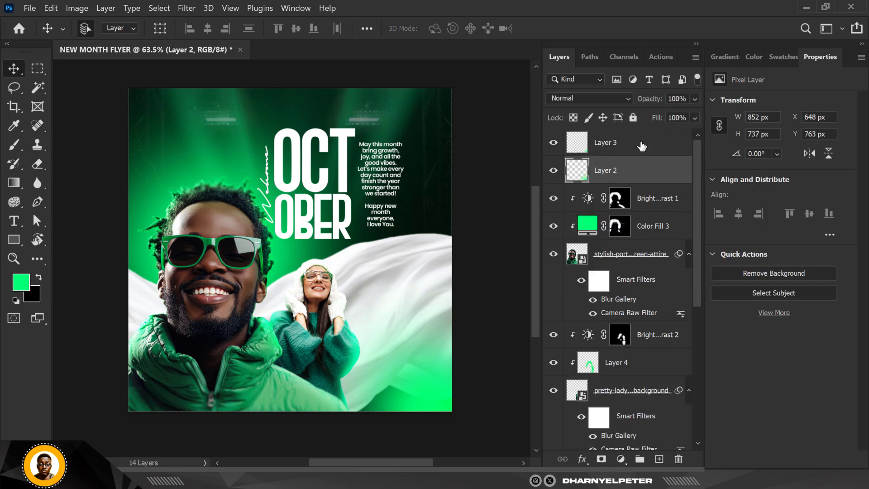
left_click(657, 460)
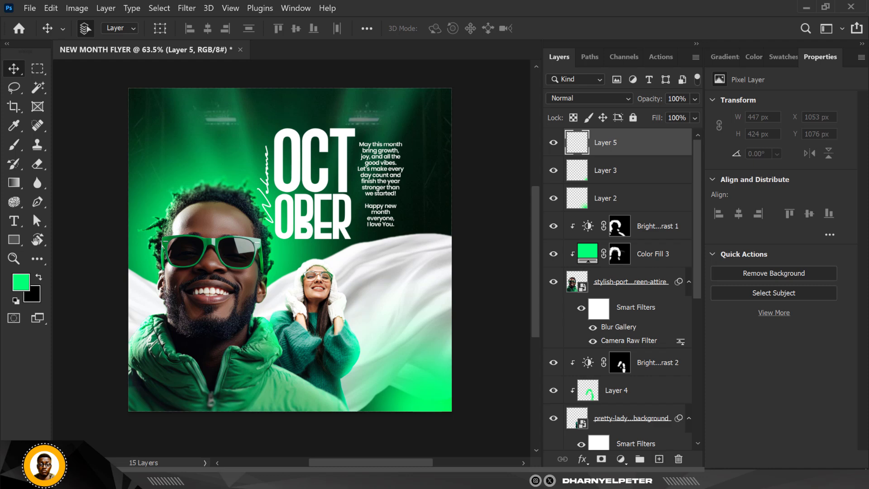
Step: Place the party-balloon image from the NEW MONTH folder into the flyer and position it partly cropped in the artwork's upper-left corner
key("alt+Tab")
left_click(383, 107)
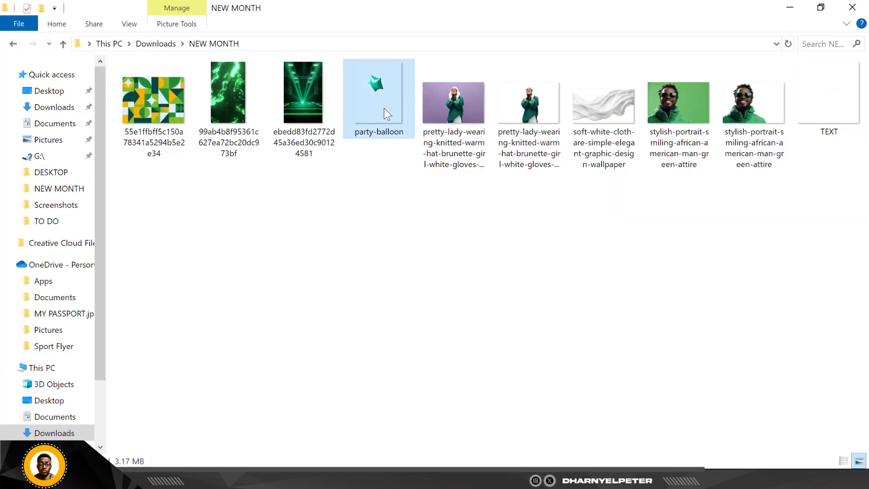
left_click_drag(379, 85, 178, 128)
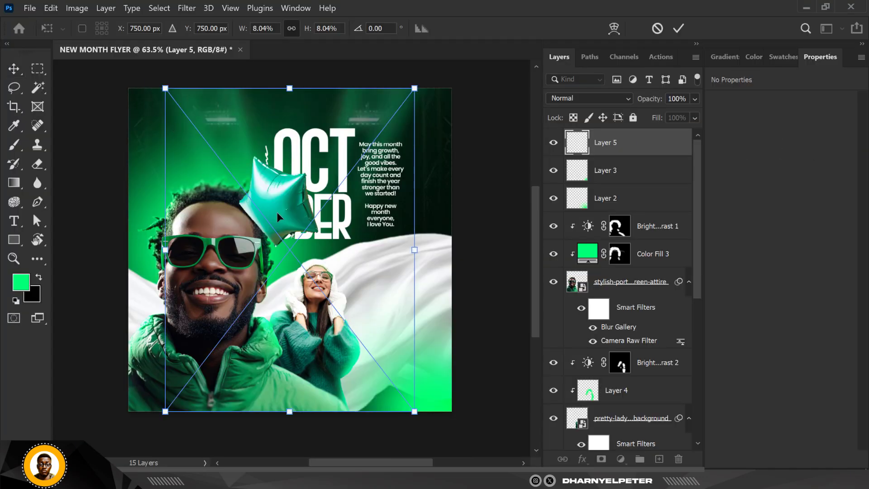
left_click_drag(299, 210, 162, 134)
key("Return")
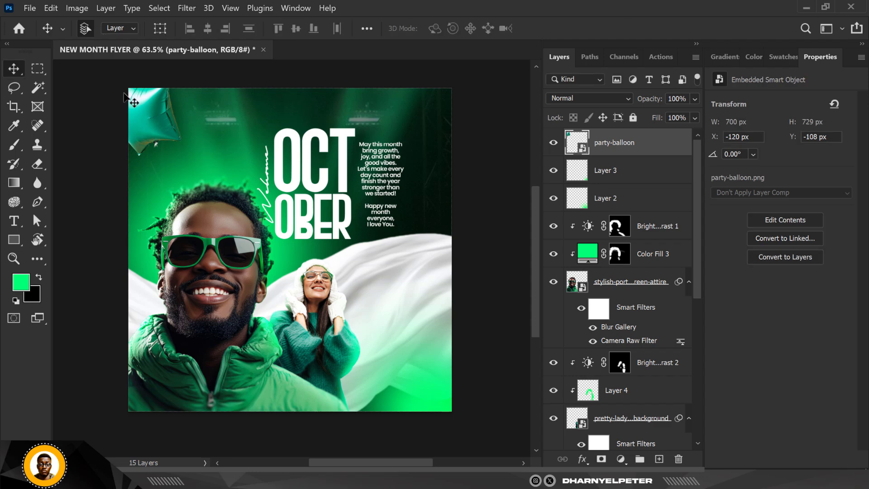
Step: Apply a Motion Blur to the party balloon with an angle of -34° and a distance of 24 pixels
left_click(183, 8)
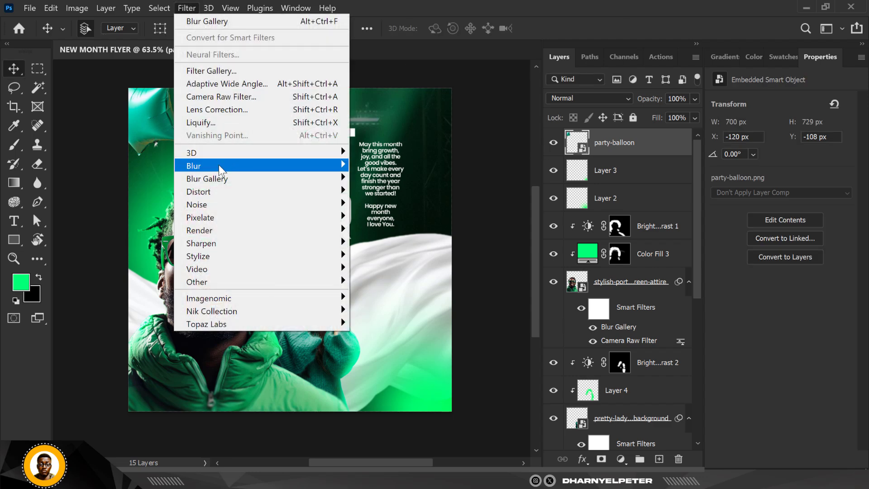
mouse_move(238, 178)
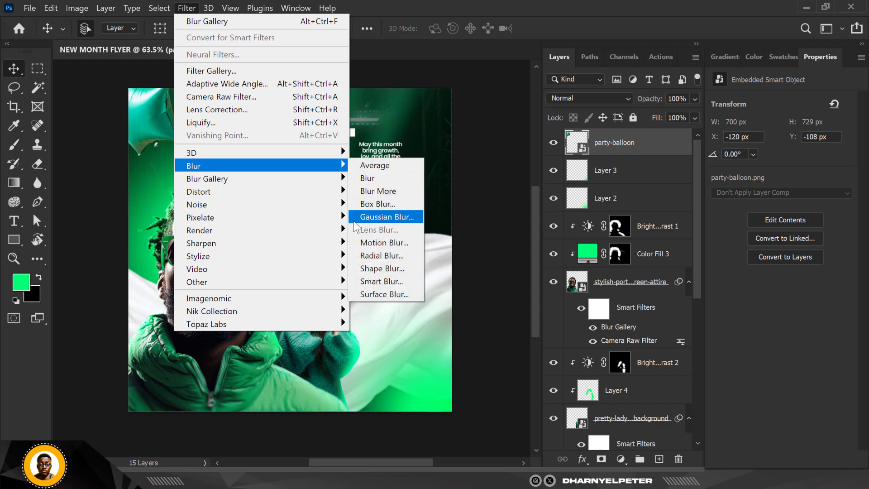
left_click(384, 242)
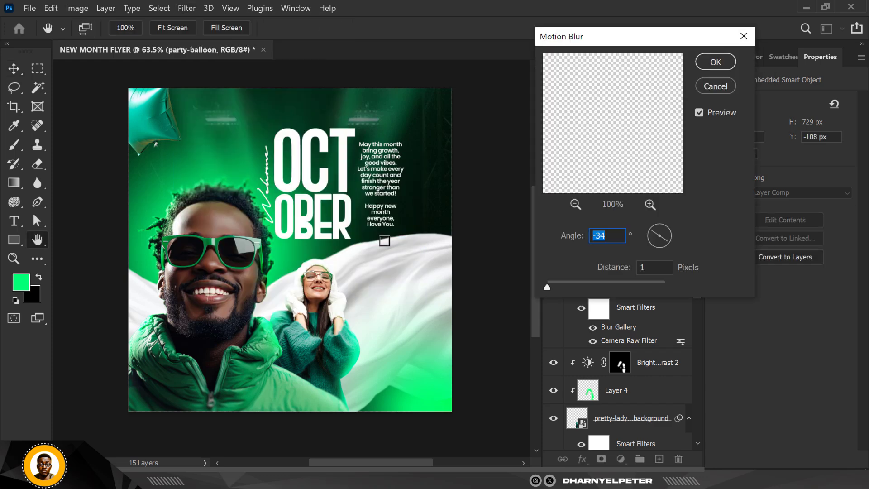
left_click_drag(562, 284, 575, 292)
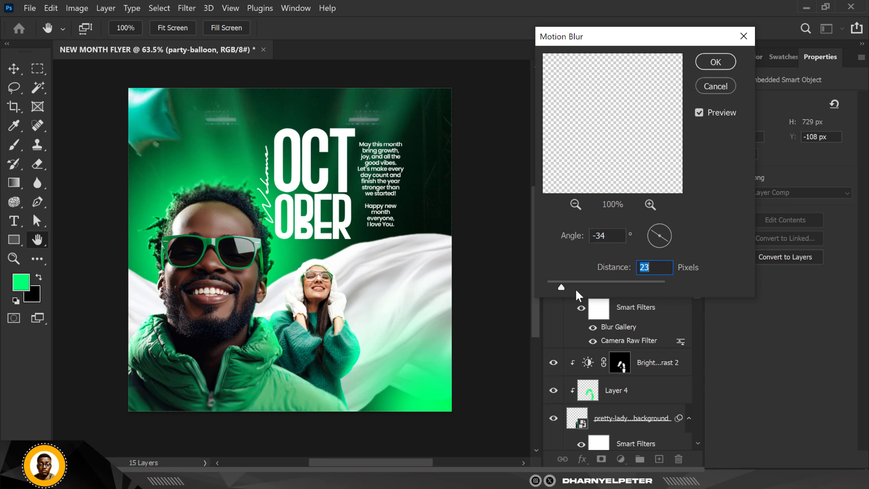
left_click(583, 281)
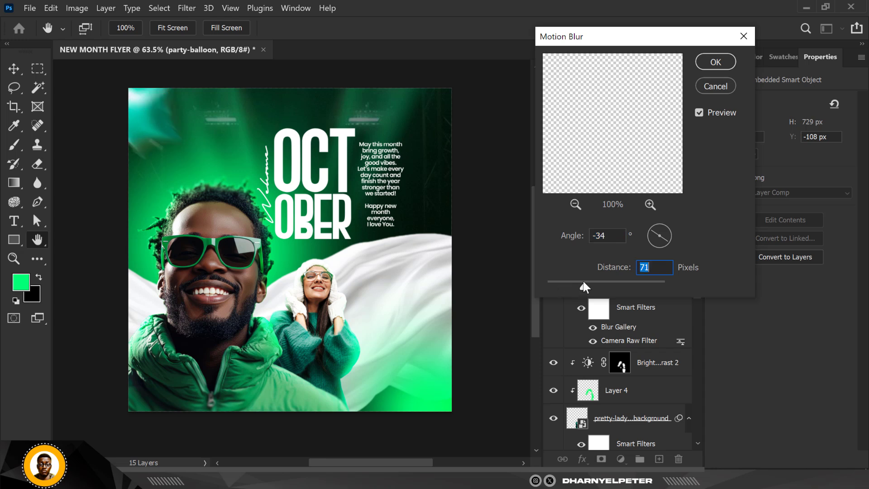
left_click(574, 282)
left_click_drag(572, 286, 571, 287)
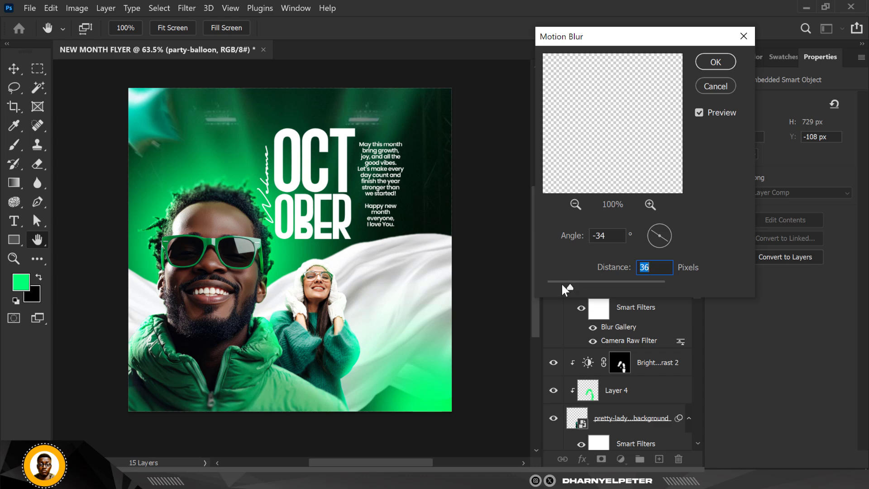
left_click(562, 285)
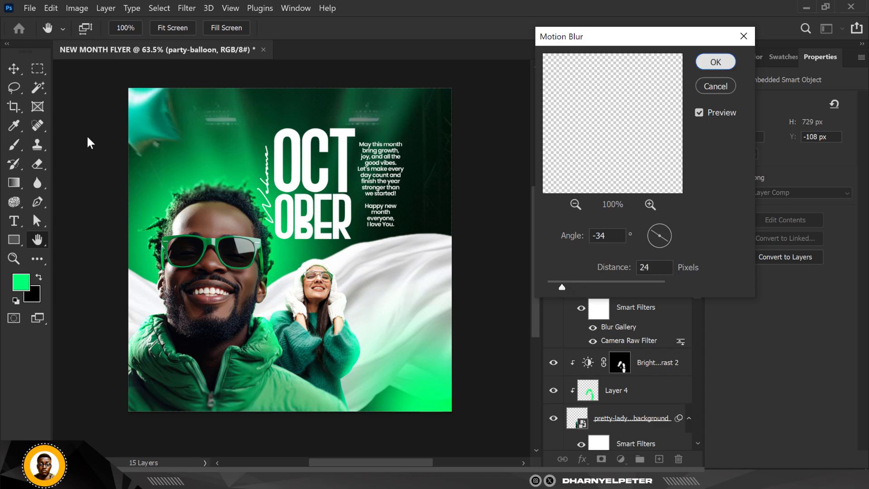
key("Return")
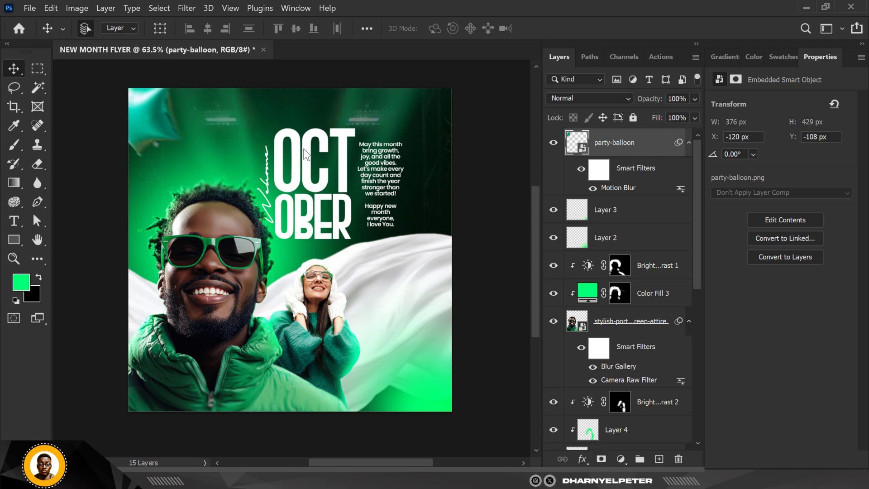
Step: Darken the party balloon with a Curves adjustment on the RGB channel, mapping input 162 to output 124
key("ctrl+m")
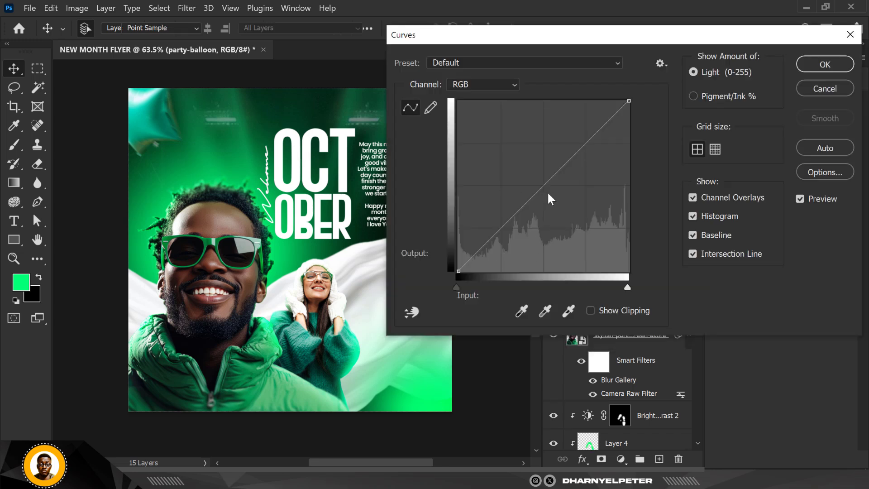
left_click(556, 175)
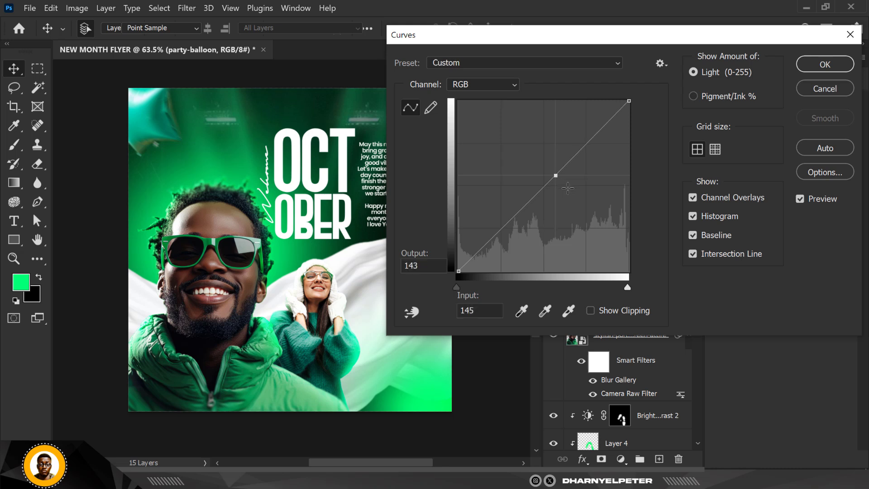
left_click_drag(556, 175, 567, 188)
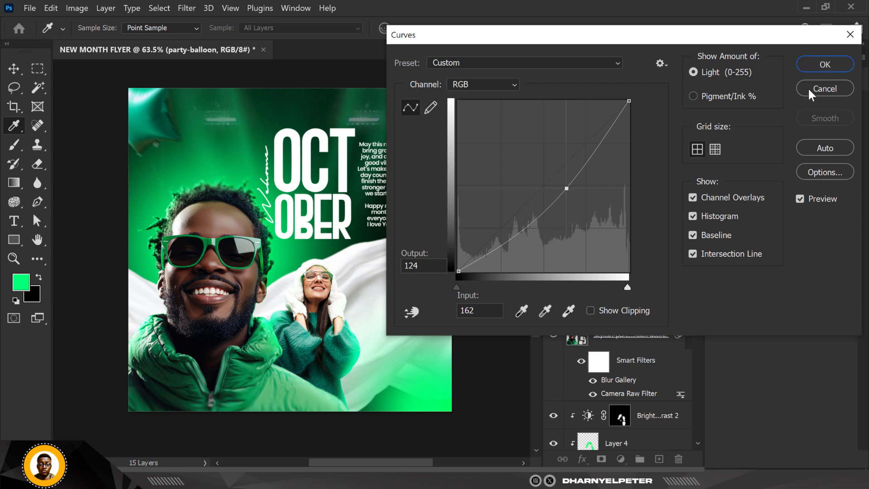
key("Return")
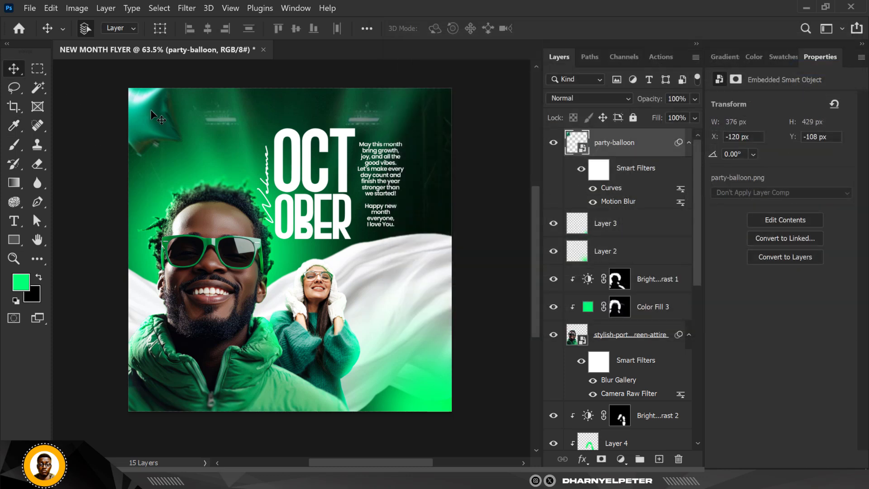
Step: Duplicate the party balloon, flip the copy horizontally and place it partly cropped at the artwork's right edge, beside the end of the message text
left_click(15, 86)
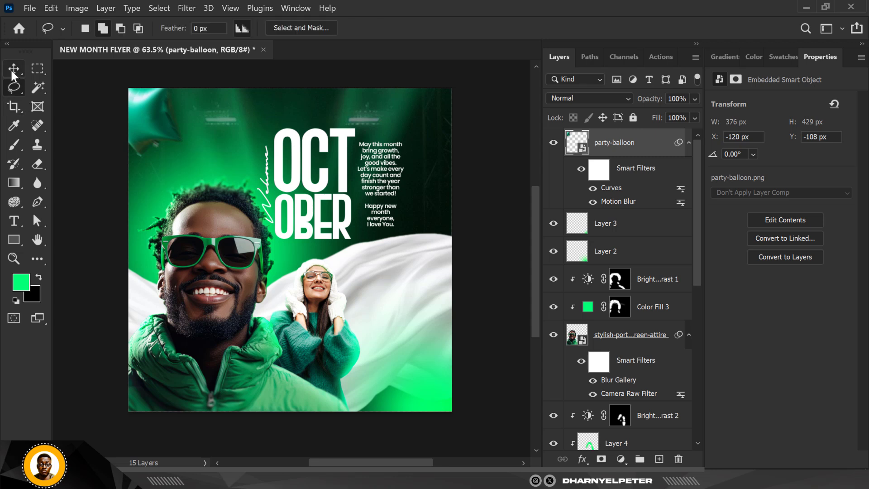
left_click(11, 69)
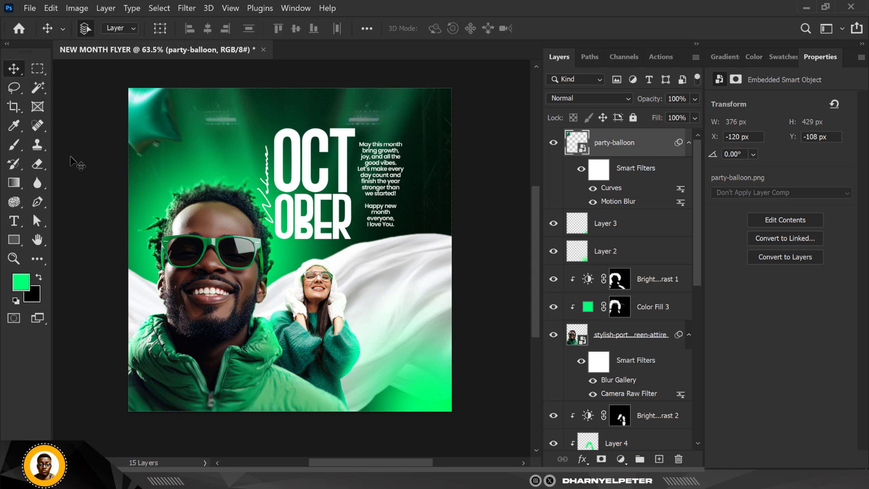
key("ctrl+j")
key("ctrl+t")
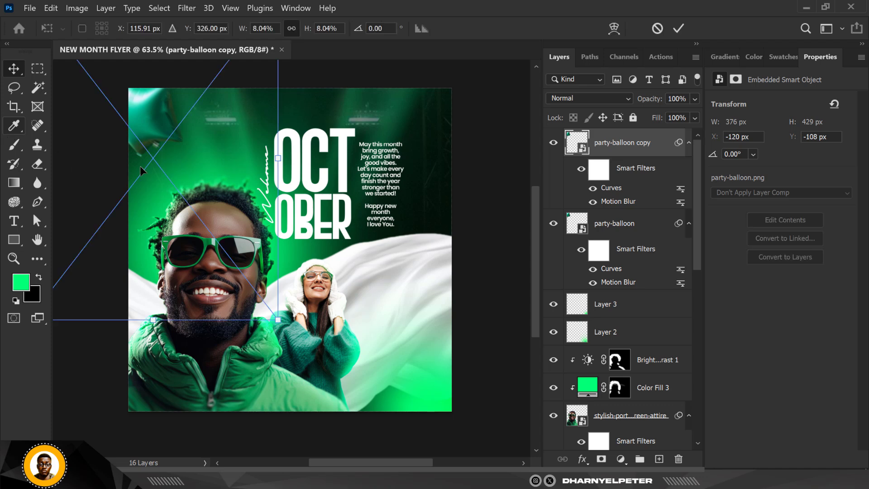
left_click_drag(149, 132, 329, 100)
right_click(329, 101)
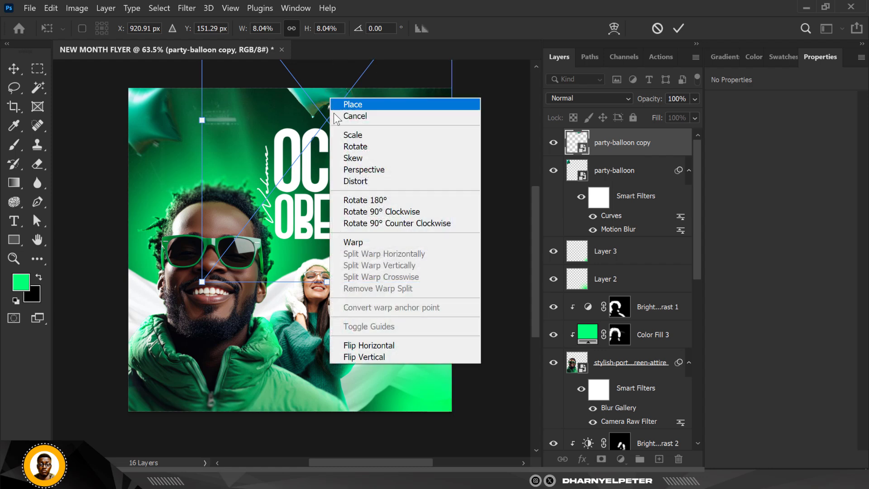
left_click(376, 344)
left_click_drag(349, 95, 453, 254)
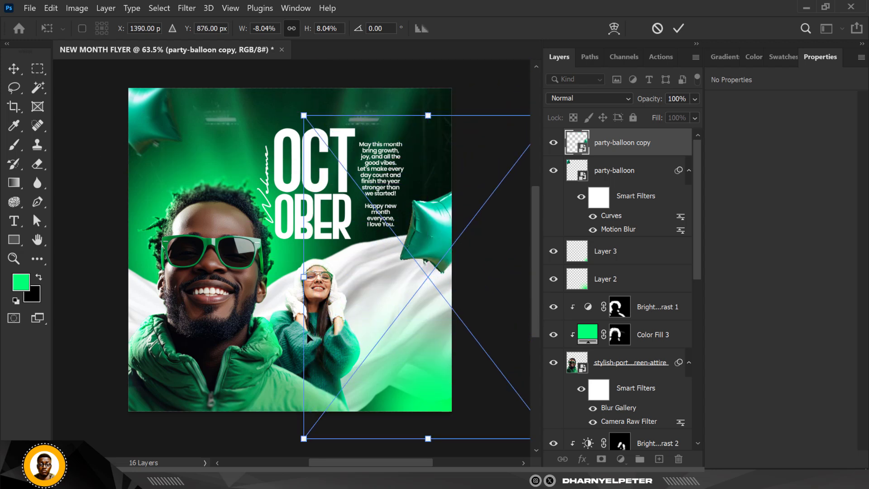
key("Return")
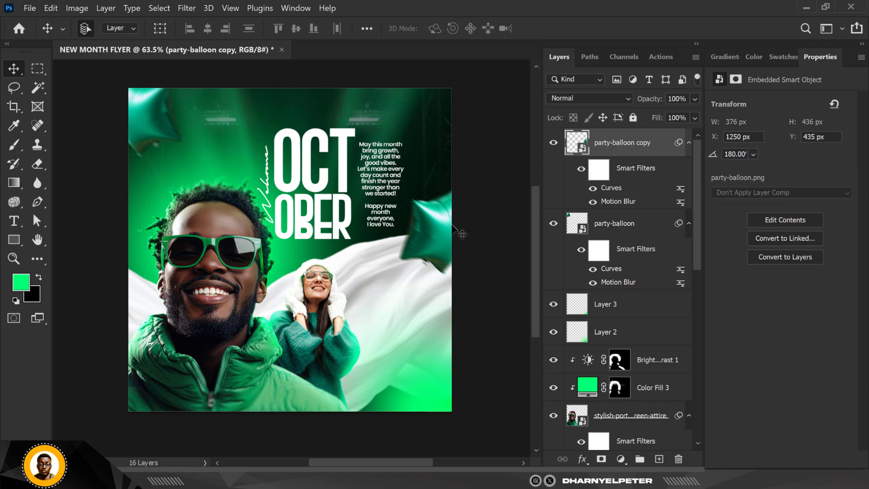
Step: Darken the balloon copy further by editing its Curves smart filter so input 172 maps to output 112
double_click(613, 192)
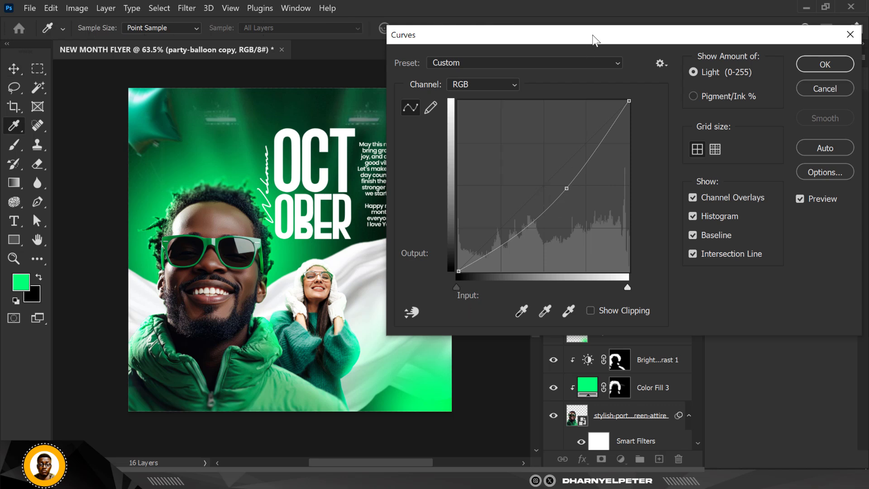
left_click_drag(591, 39, 734, 24)
left_click_drag(710, 172, 717, 181)
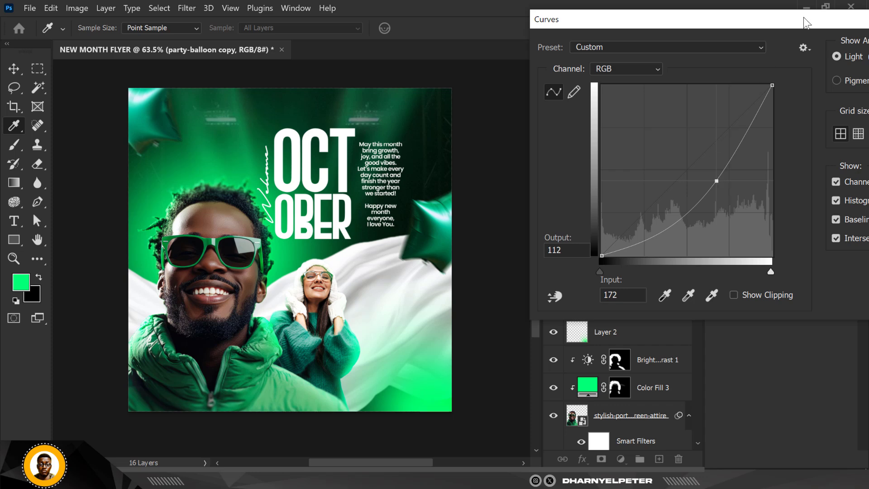
left_click_drag(804, 19, 726, 19)
left_click_drag(800, 21, 724, 14)
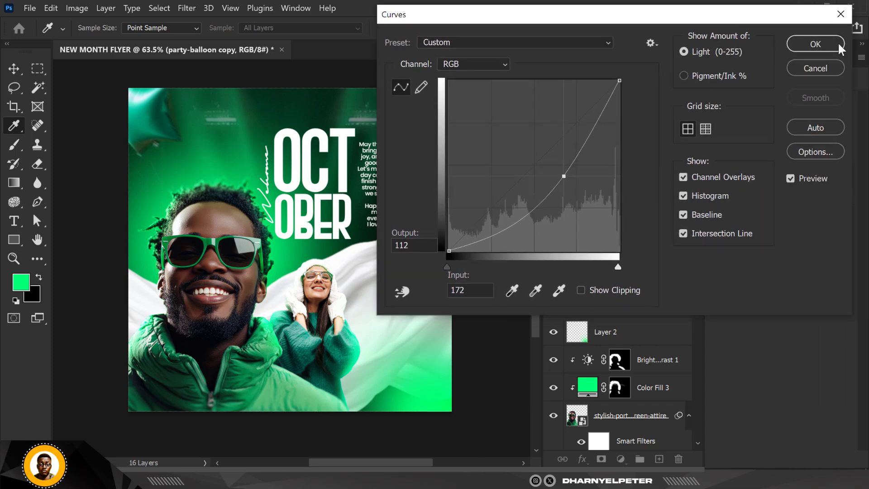
left_click(838, 45)
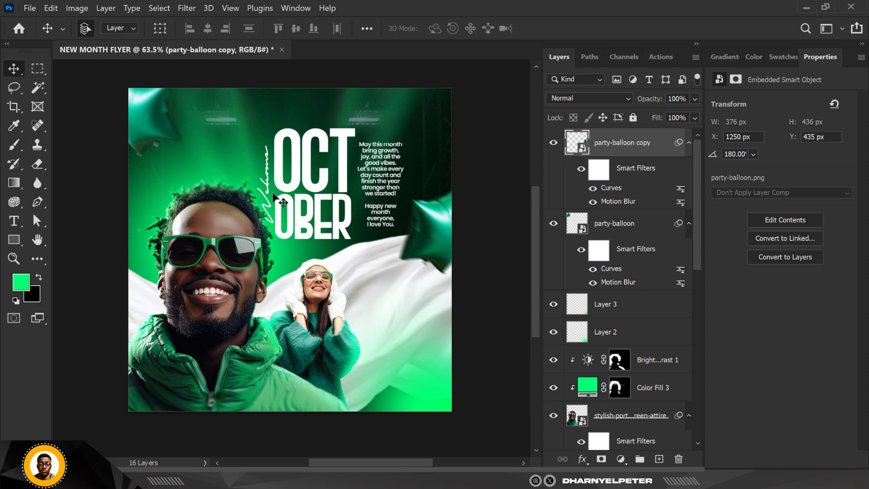
Step: Place the green smoke texture from the NEW MONTH folder, rotated 90° and scaled to the flyer's full width, over the artwork's lower part
scroll(273, 196, "up", 1)
scroll(274, 197, "down", 1)
key("alt+Tab")
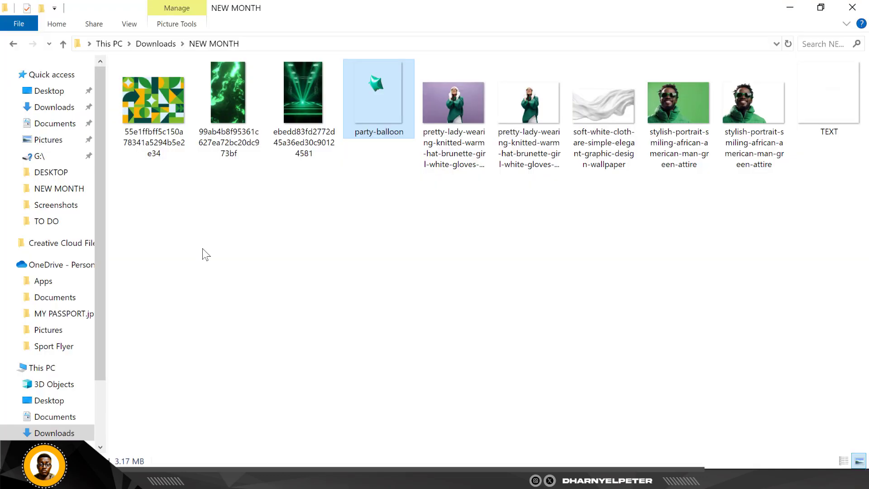
left_click_drag(229, 101, 333, 326)
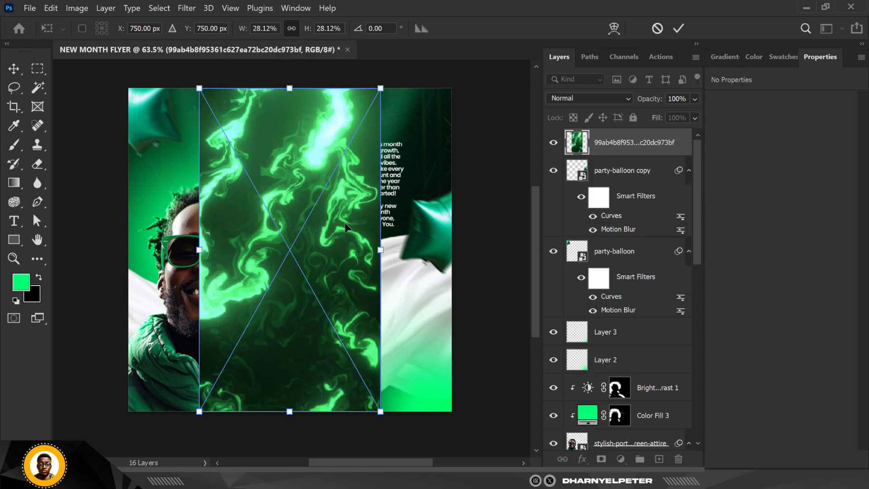
left_click_drag(422, 150, 380, 378)
key("Return")
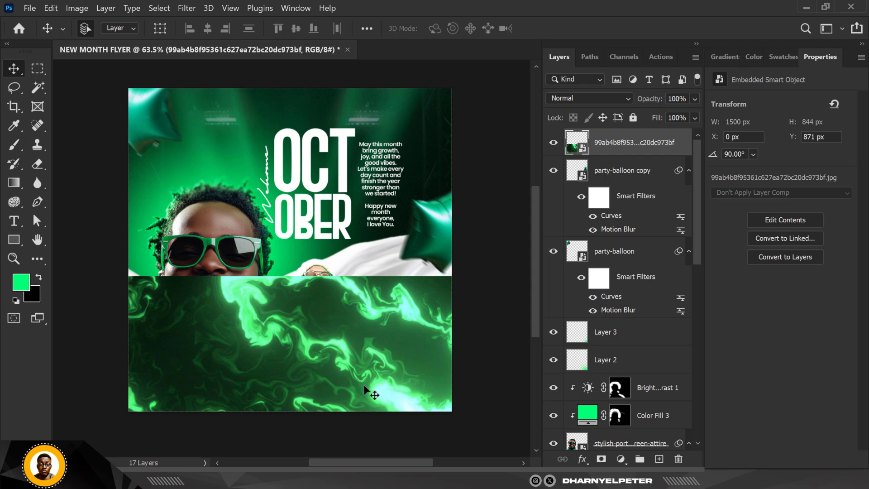
left_click_drag(316, 319, 313, 356)
Step: Warp the smoke texture's upper edge into a wave that dips across the man's face and rises toward the right-hand balloon
key("ctrl+t")
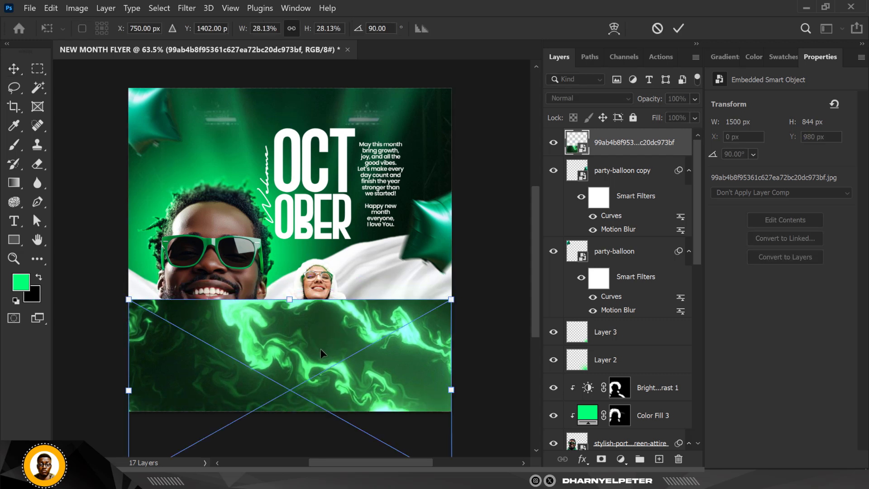
right_click(333, 330)
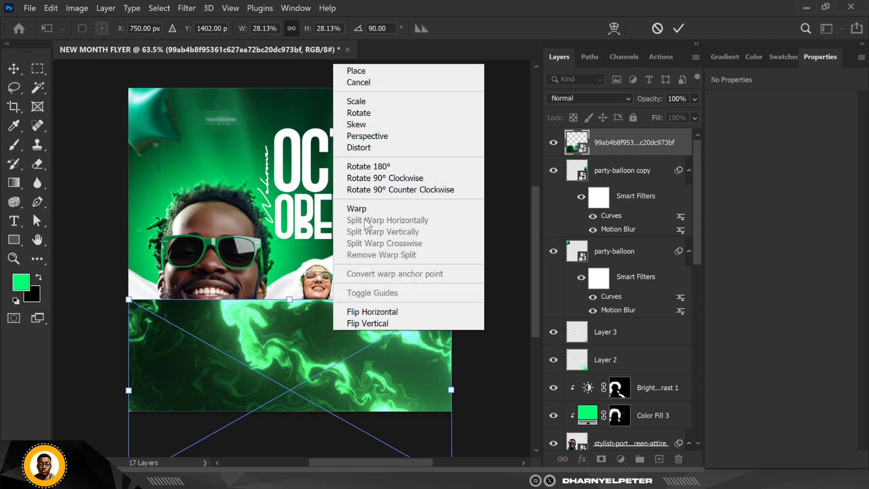
left_click(373, 209)
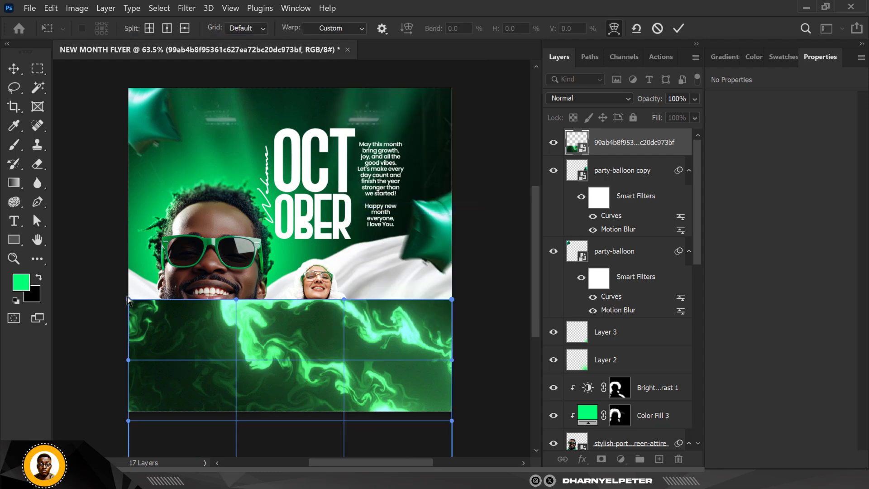
left_click_drag(128, 299, 126, 261)
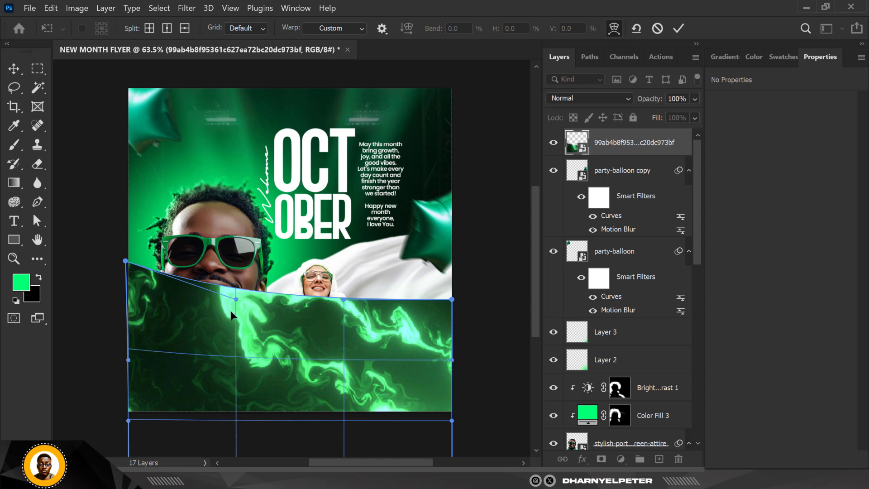
left_click_drag(235, 300, 224, 345)
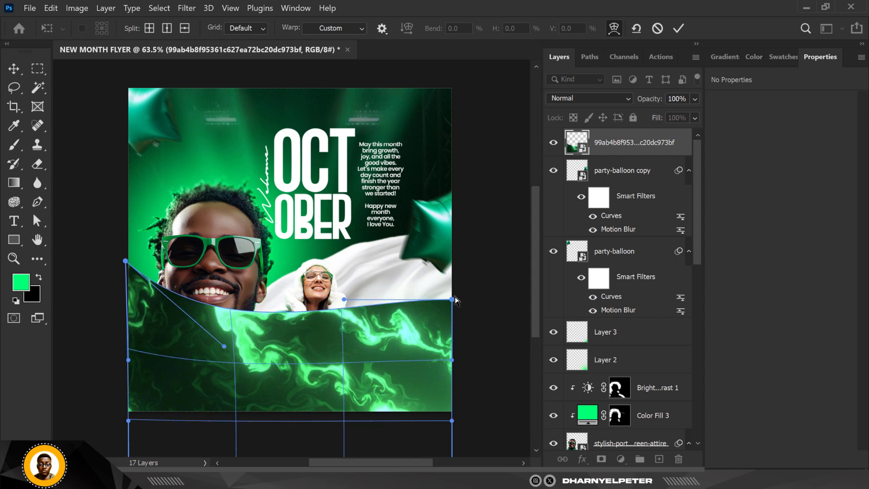
left_click_drag(455, 301, 456, 214)
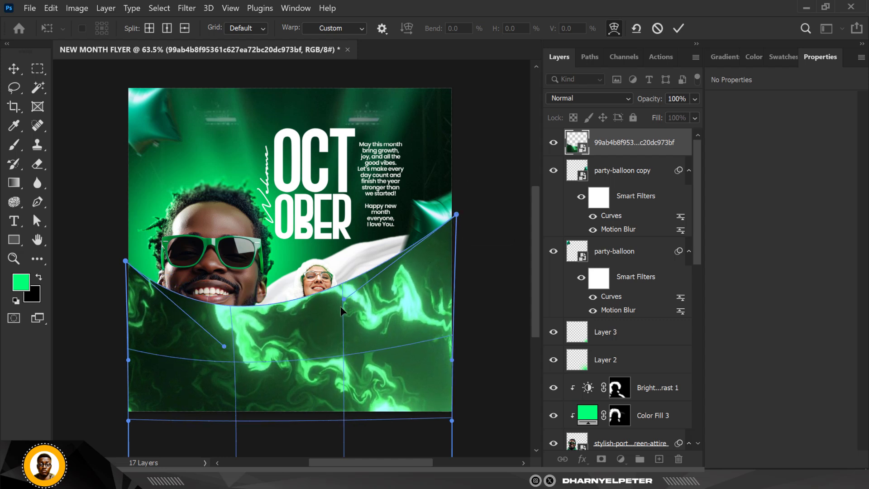
left_click_drag(343, 298, 333, 219)
left_click_drag(223, 346, 213, 374)
left_click_drag(333, 219, 327, 202)
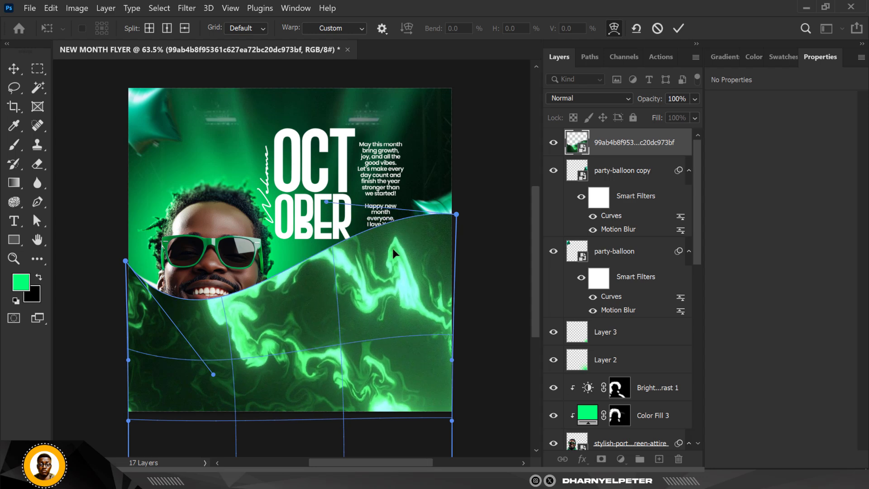
key("Return")
Step: Try the Screen and Soft Light blending modes on the green smoke texture layer
left_click(589, 98)
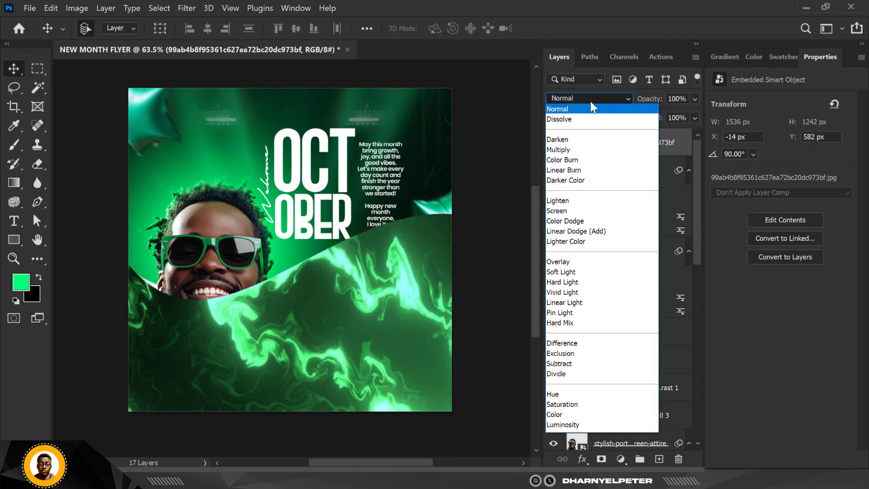
left_click(570, 211)
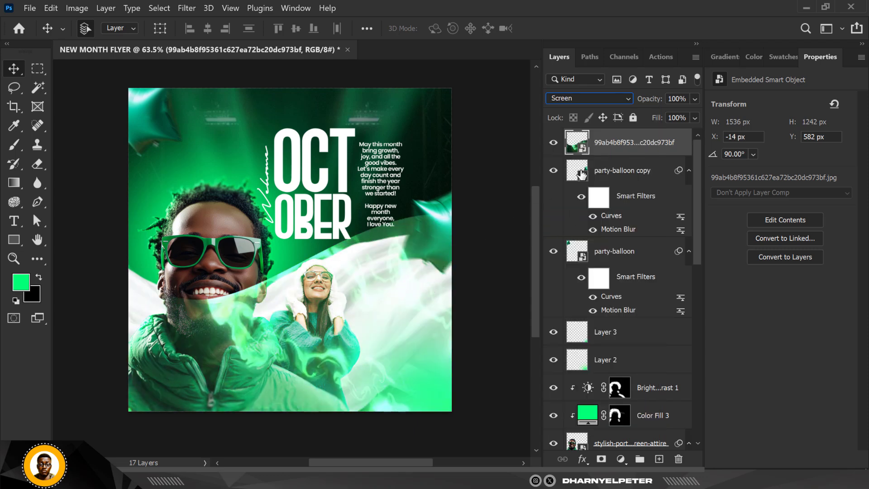
left_click(694, 118)
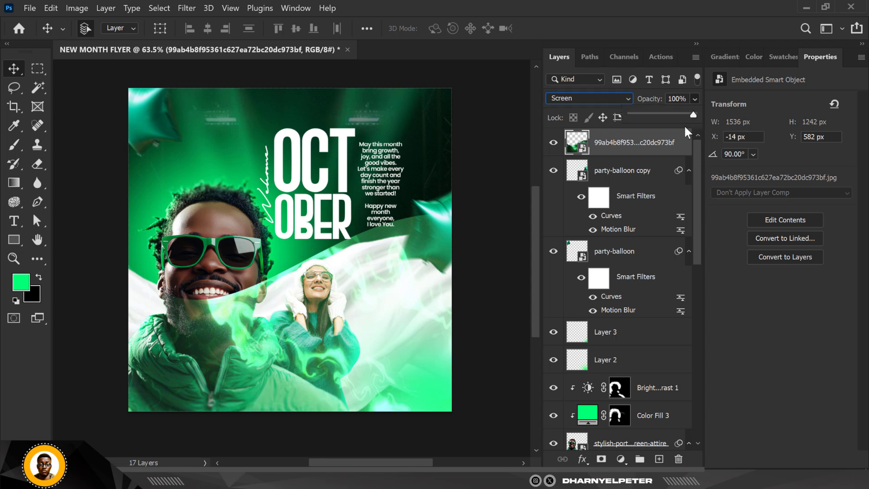
left_click(603, 96)
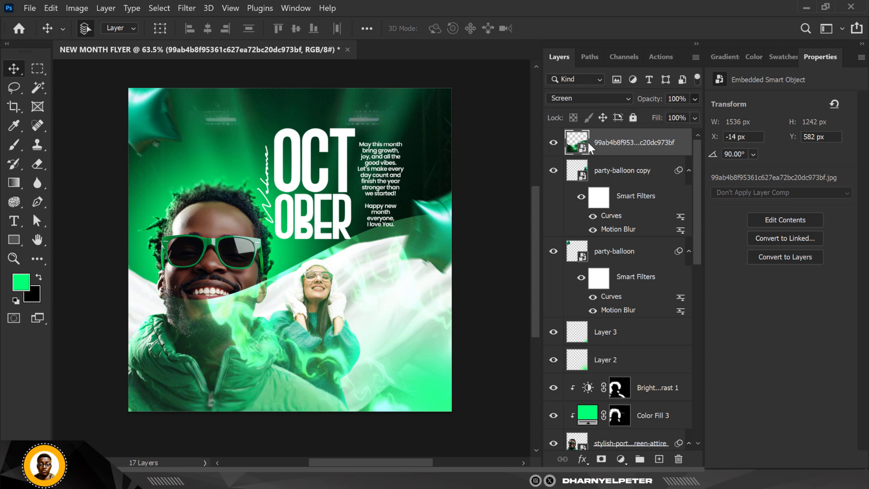
left_click(607, 98)
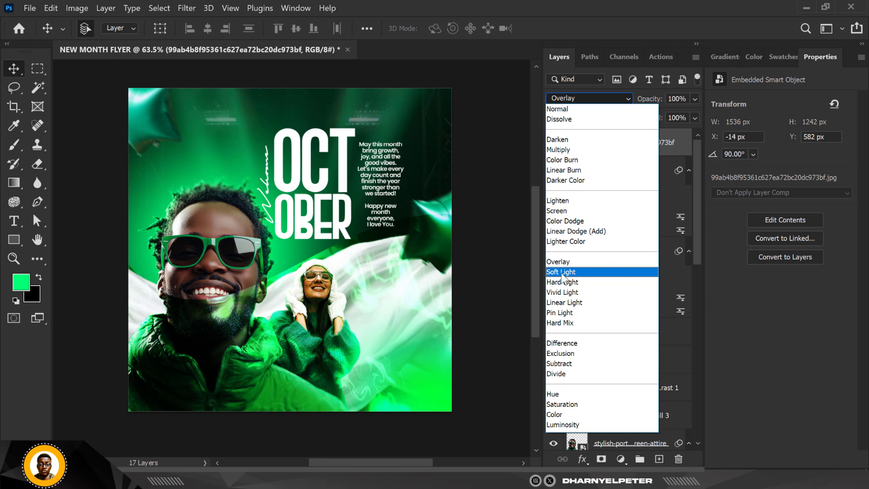
left_click(561, 272)
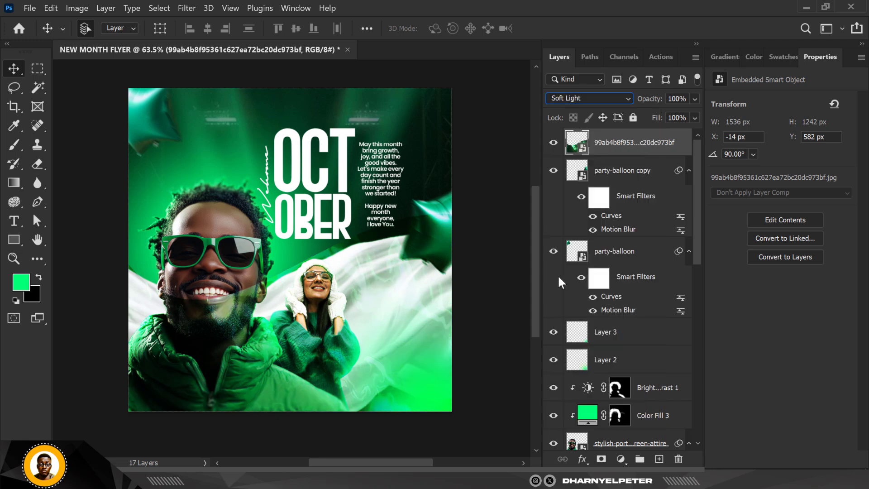
Step: Set the smoke texture layer's blending mode to Overlay and its opacity to 53%
left_click(609, 97)
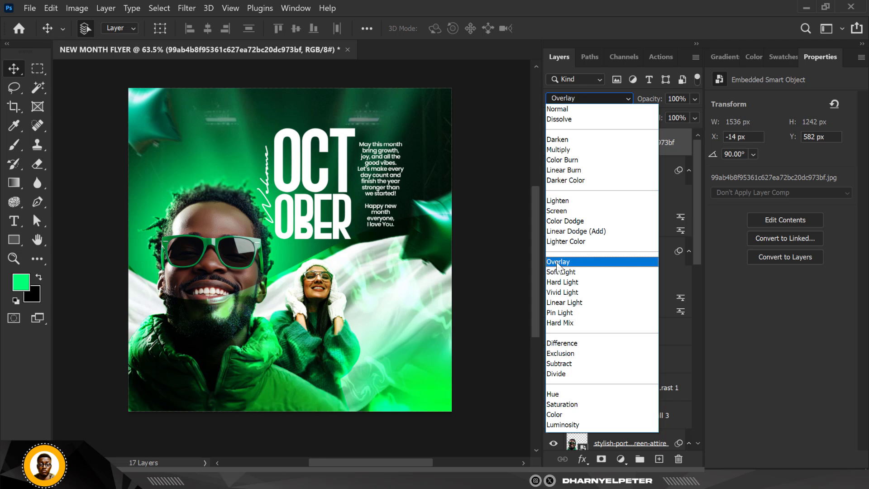
left_click(557, 262)
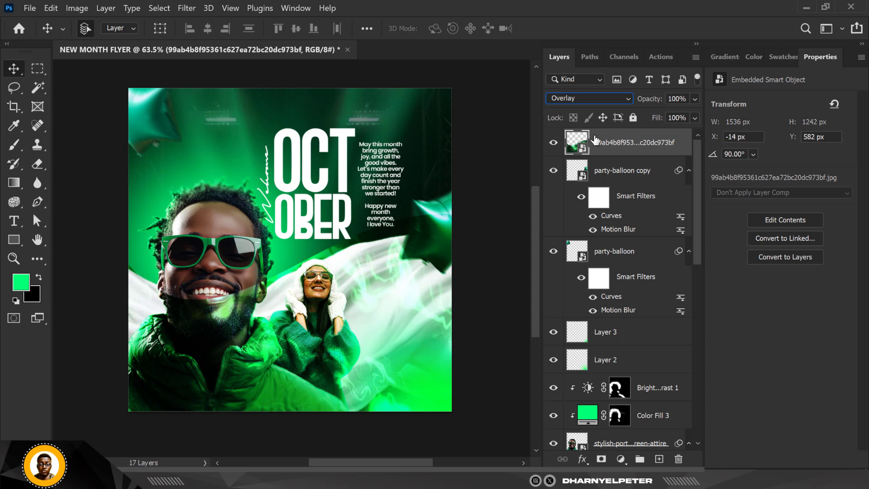
left_click(695, 99)
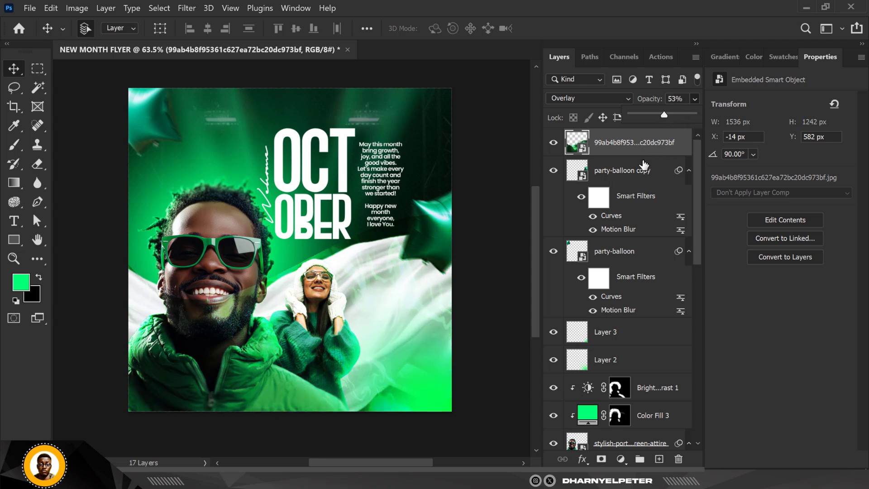
Step: Add a layer mask to the smoke texture and hide its upper part with a soft 600 px black brush
left_click(601, 459)
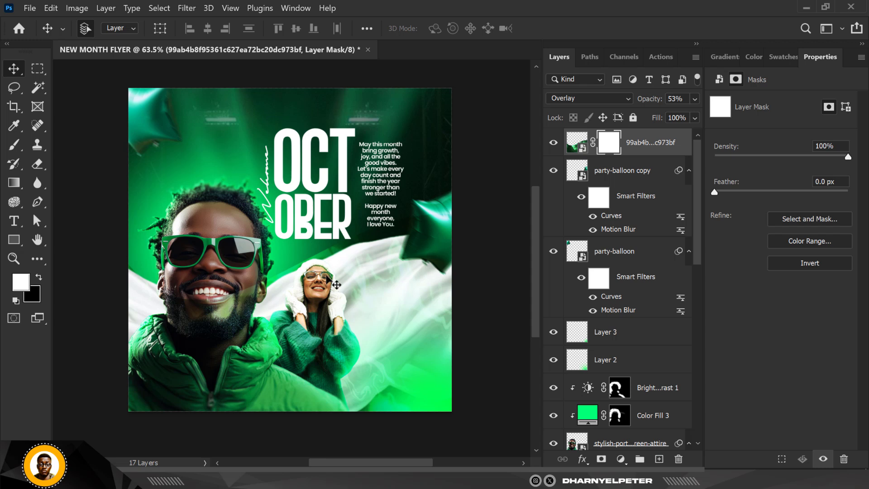
key("b")
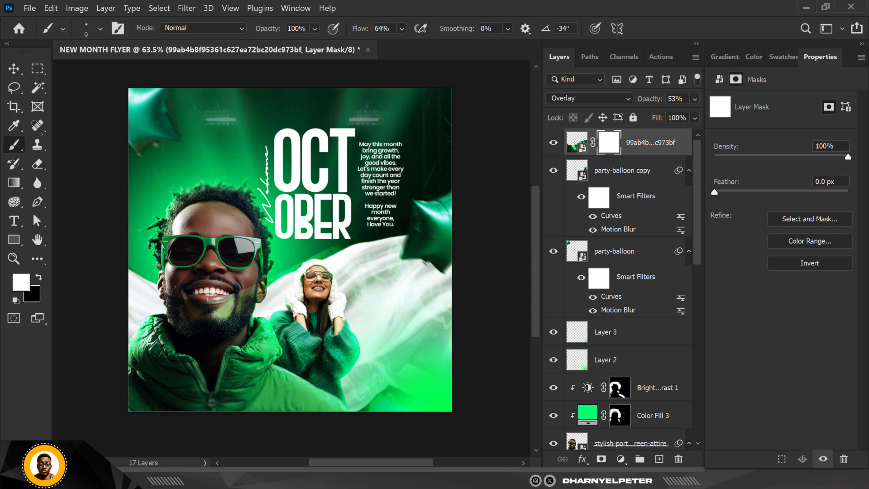
left_click(100, 28)
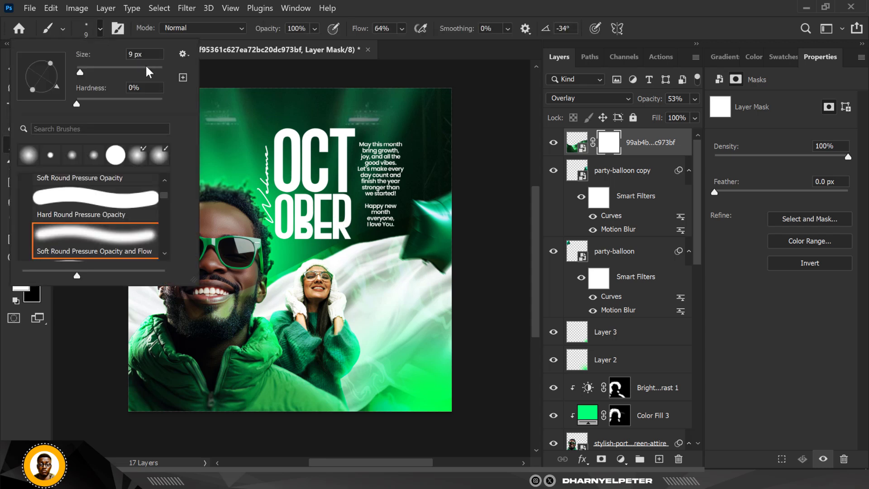
left_click_drag(80, 67, 140, 71)
left_click(613, 143)
key("bracketright")
key("bracketright")
key("bracketright")
key("bracketright")
key("bracketright")
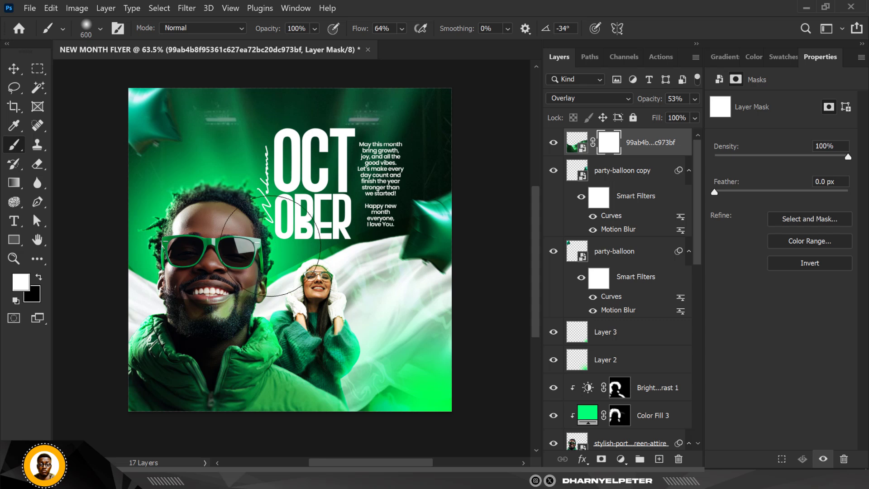
key("bracketright")
key("bracketright")
key("x")
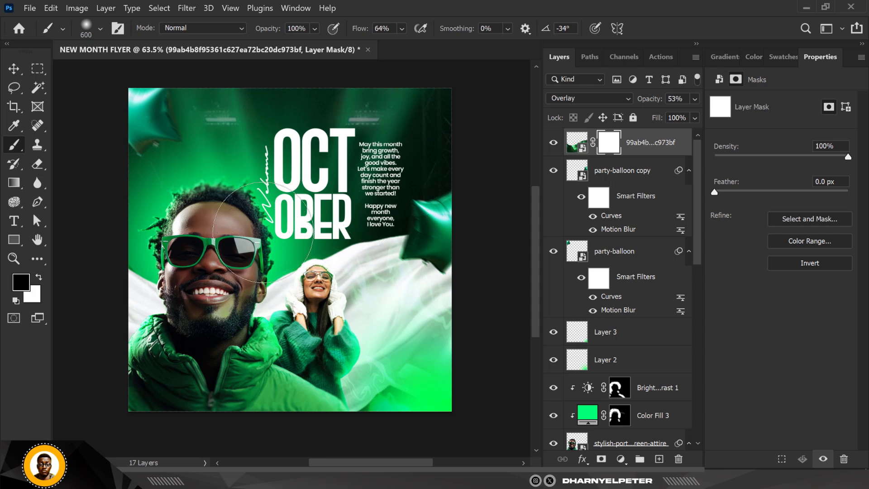
left_click_drag(151, 232, 263, 125)
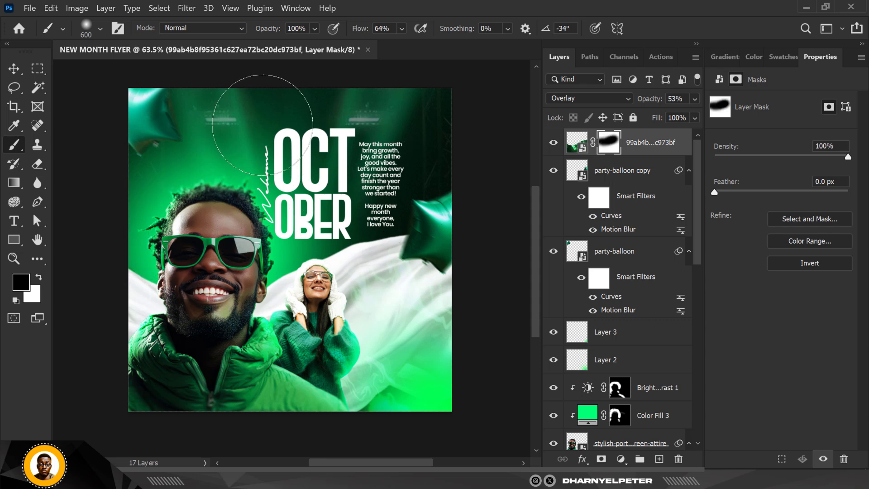
left_click(13, 69)
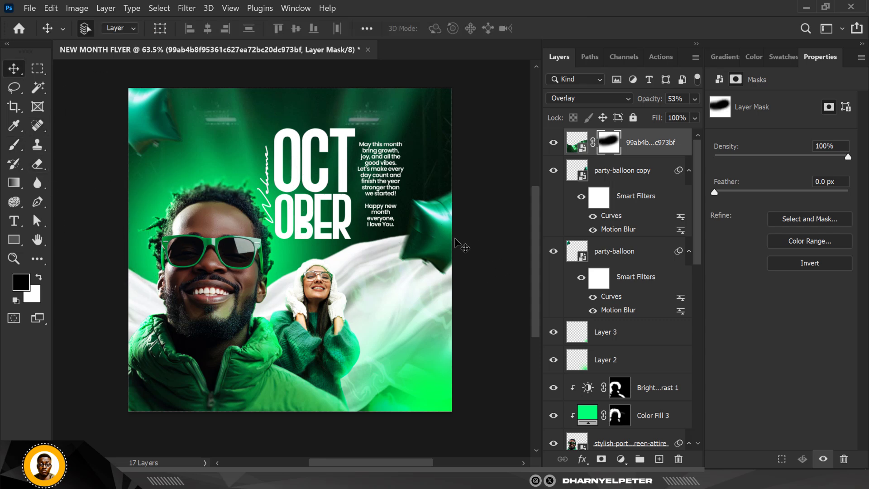
Step: Try the Screen blending mode on the masked smoke texture layer, returning it to Overlay
left_click(583, 145)
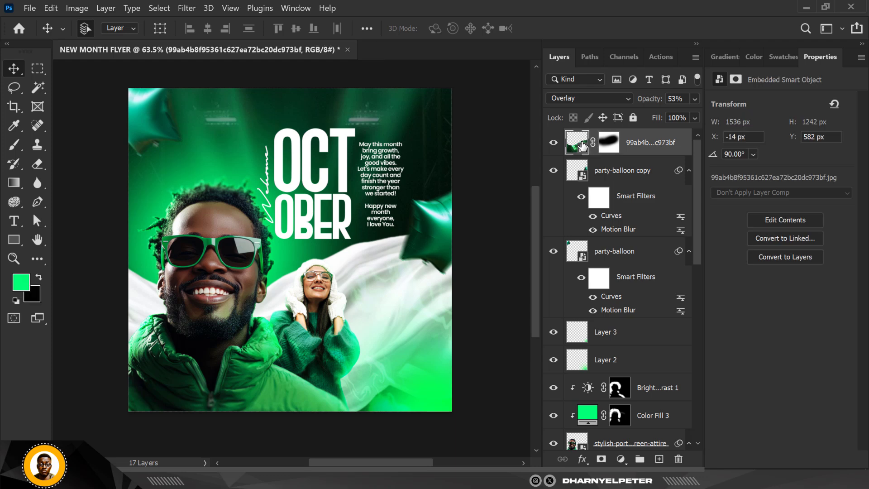
left_click(592, 99)
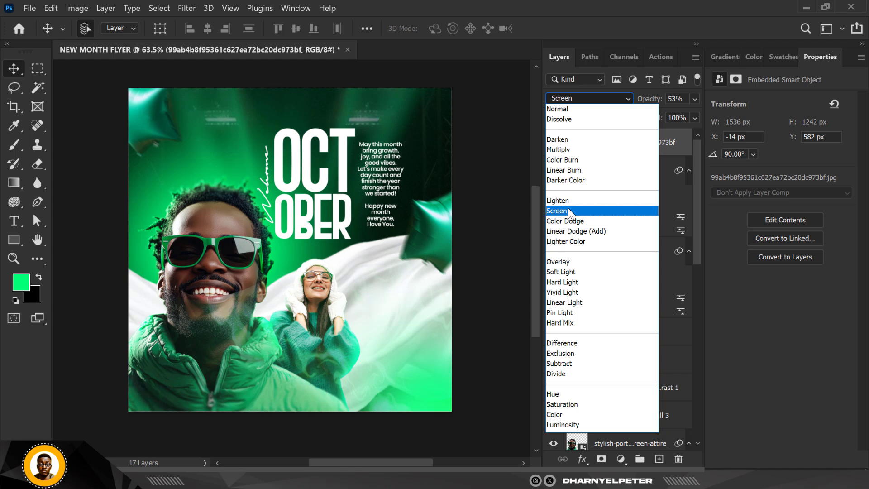
left_click(563, 261)
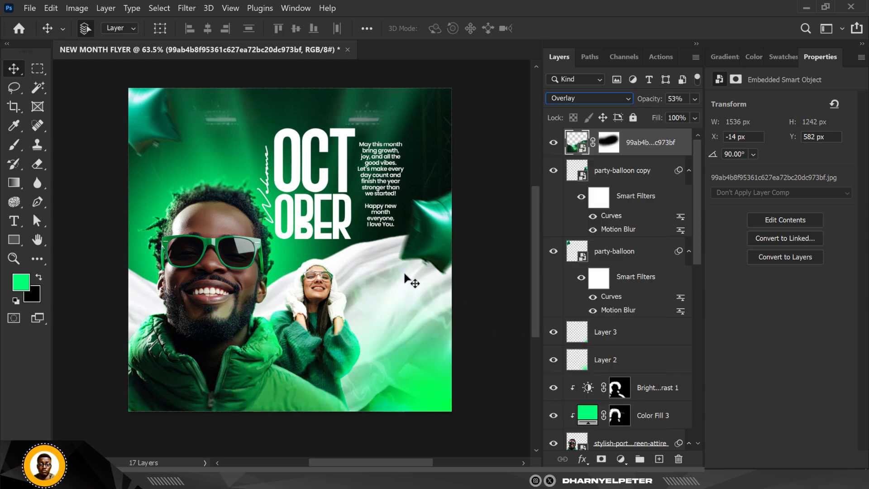
Step: Move the smoke texture layer below the woman's layer, directly above TEXT, and set its opacity to 90%
left_click_drag(661, 144, 677, 356)
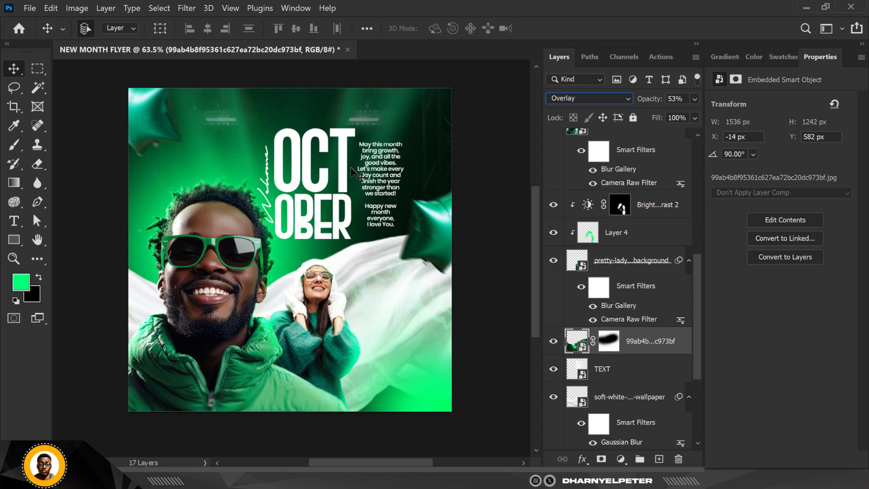
left_click(694, 98)
left_click_drag(677, 121, 688, 124)
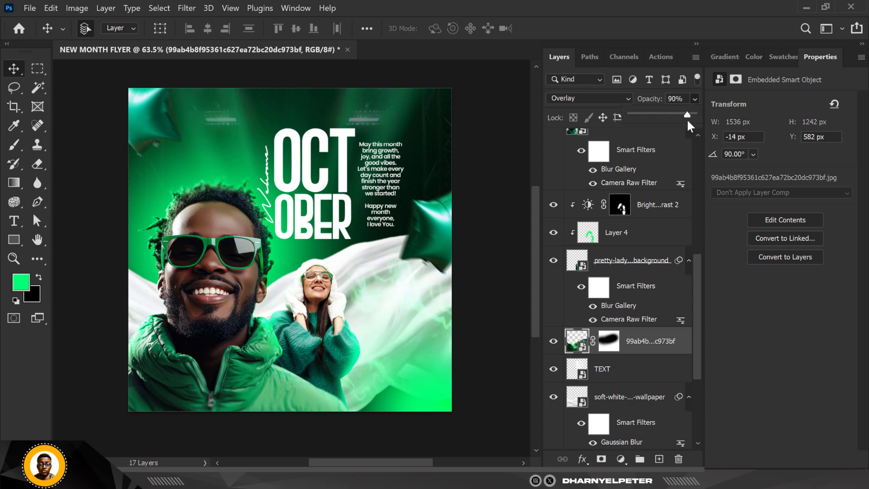
left_click(505, 129)
left_click(459, 146)
scroll(460, 146, "up", 1)
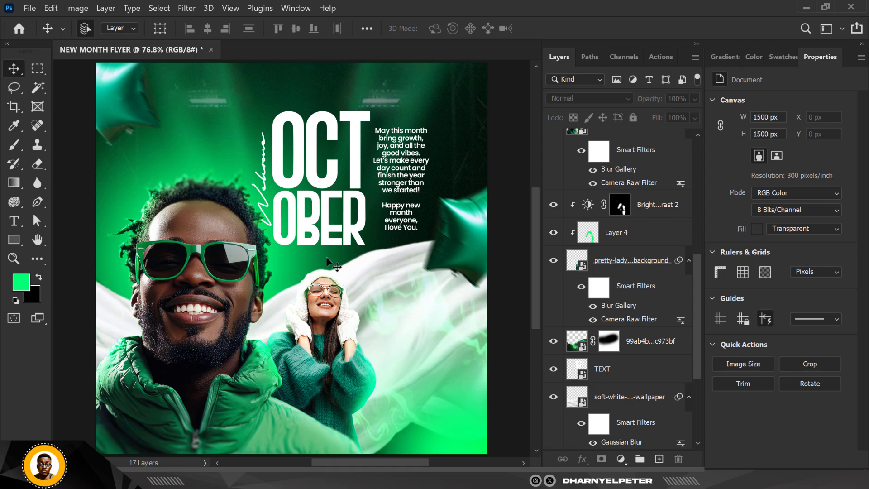
Step: Add an empty layer above the man's Brightness/Contrast adjustment and clip it to the man's layer
left_click(270, 423)
scroll(609, 205, "up", 3)
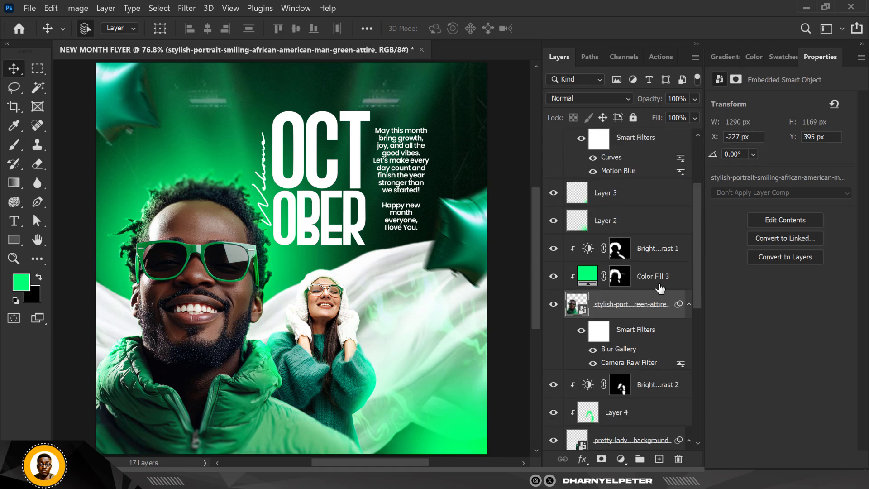
left_click(660, 256)
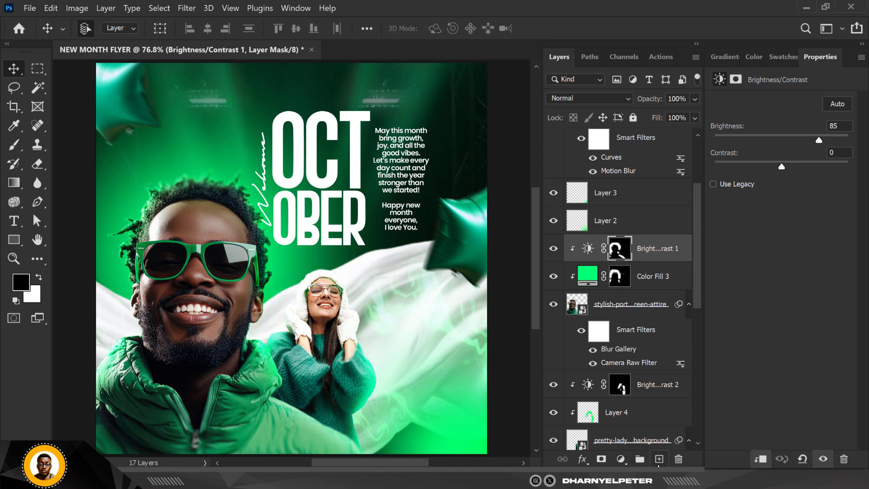
left_click(658, 458)
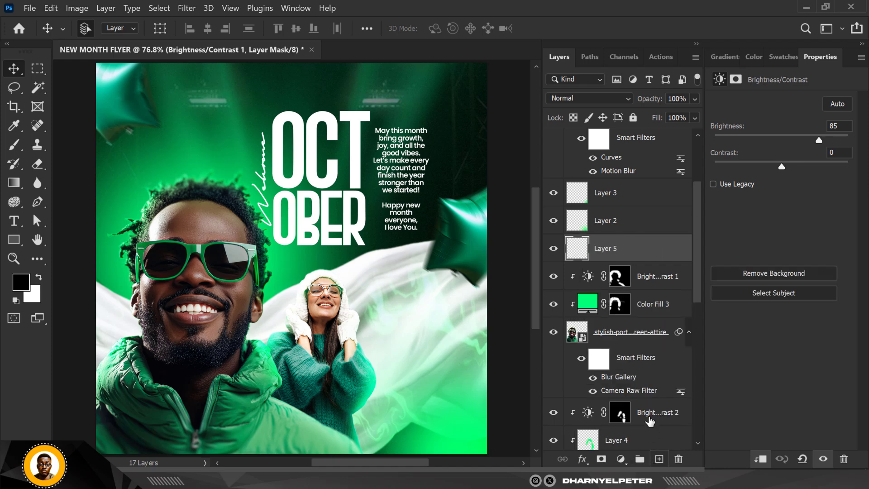
key("ctrl+alt+g")
right_click(644, 254)
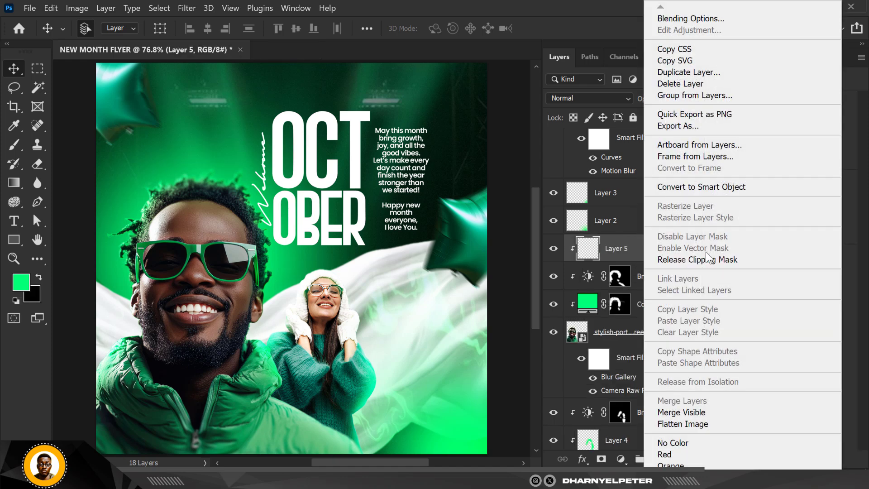
left_click(683, 261)
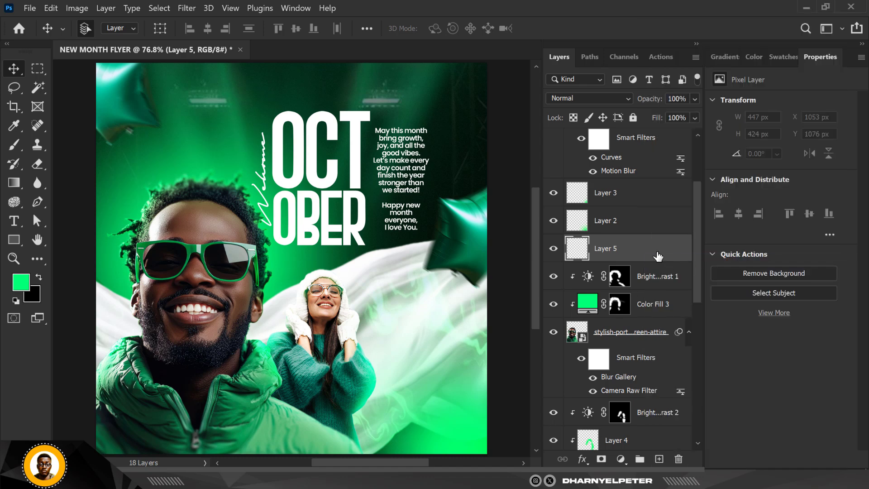
right_click(657, 257)
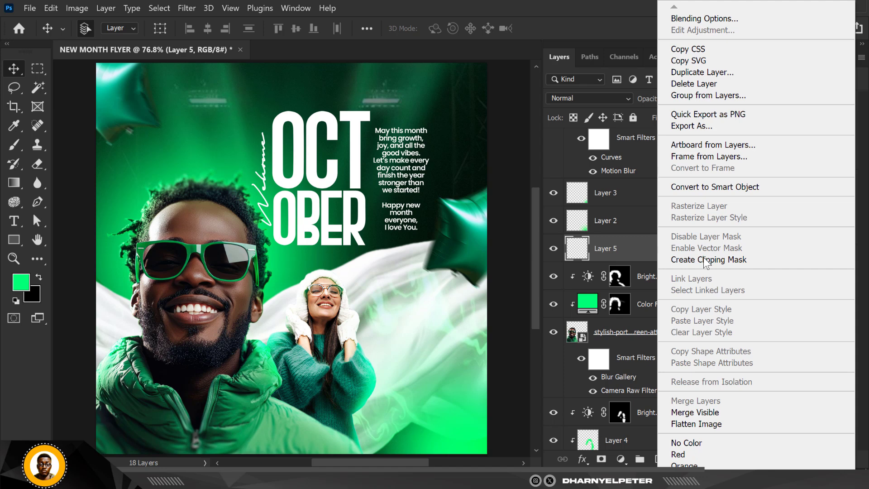
left_click(739, 257)
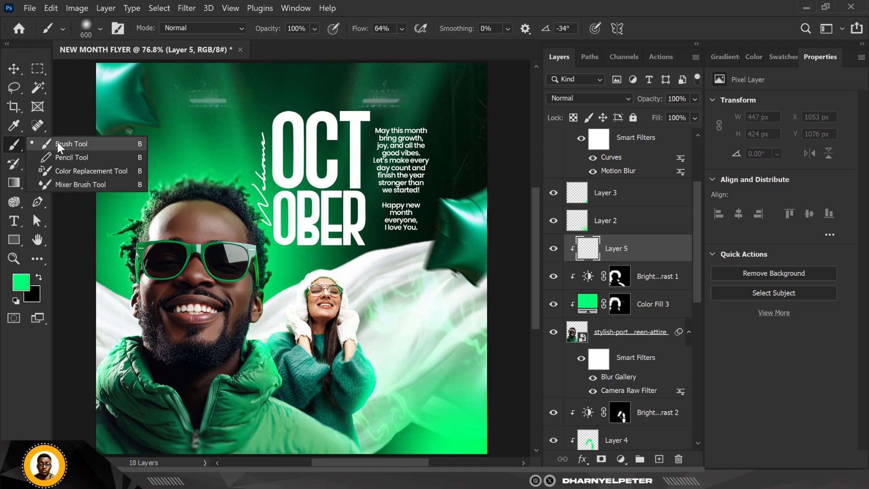
Step: Paint a bright green glow along the jacket's lower edge beside the woman using a soft 175 px brush
left_click(58, 142)
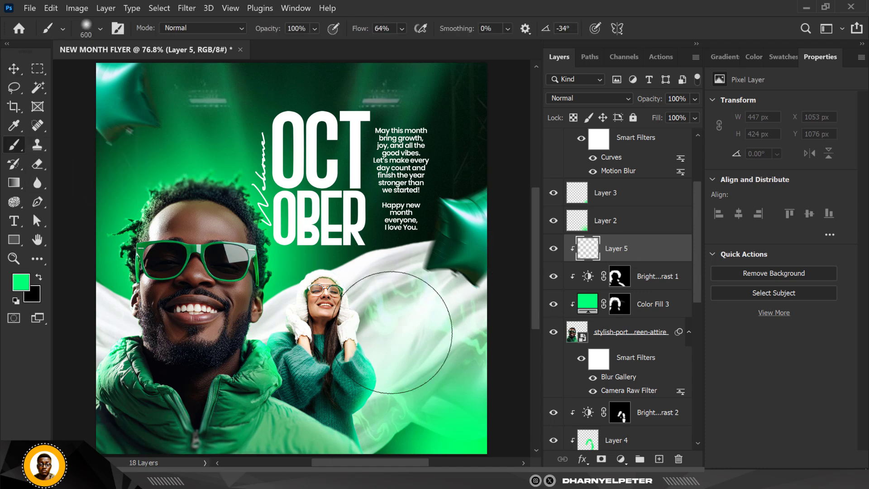
key("bracketleft")
key("bracketleft")
key("bracketleft")
key("bracketleft")
key("bracketleft")
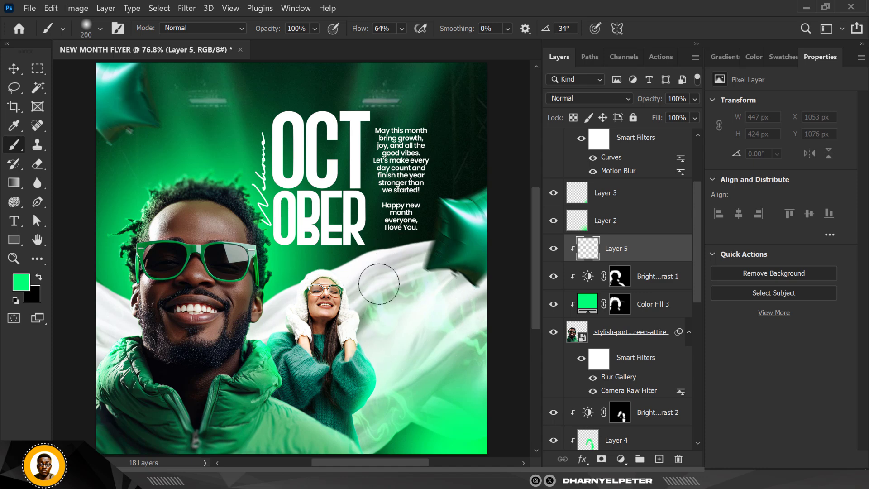
key("bracketleft")
scroll(301, 267, "down", 3)
scroll(330, 414, "up", 2)
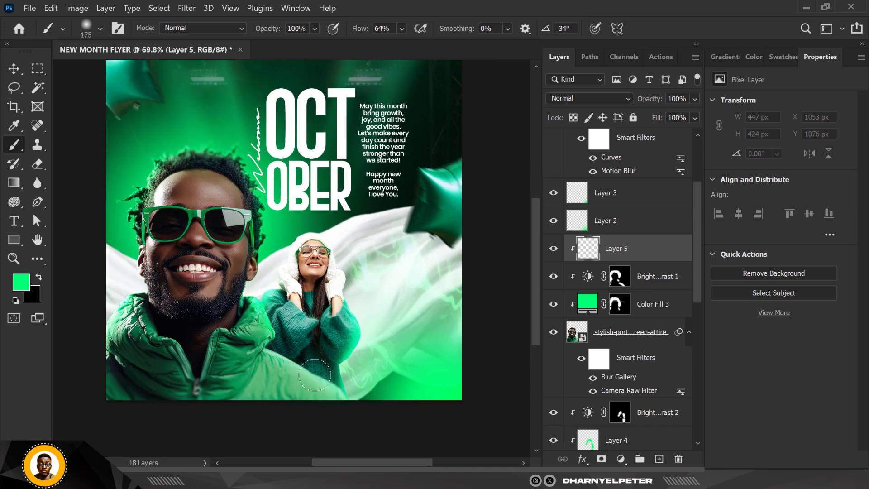
mouse_move(314, 368)
left_mouse_down()
mouse_move(407, 425)
mouse_move(250, 341)
mouse_move(292, 443)
left_mouse_up()
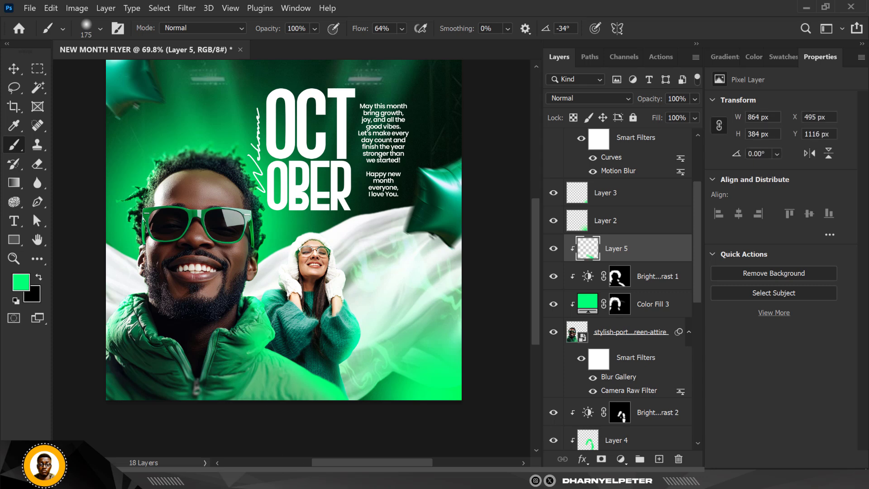
Step: Compare Overlay with Screen on the green glow layer and set its blending mode to Screen
left_click(604, 101)
left_click(563, 211)
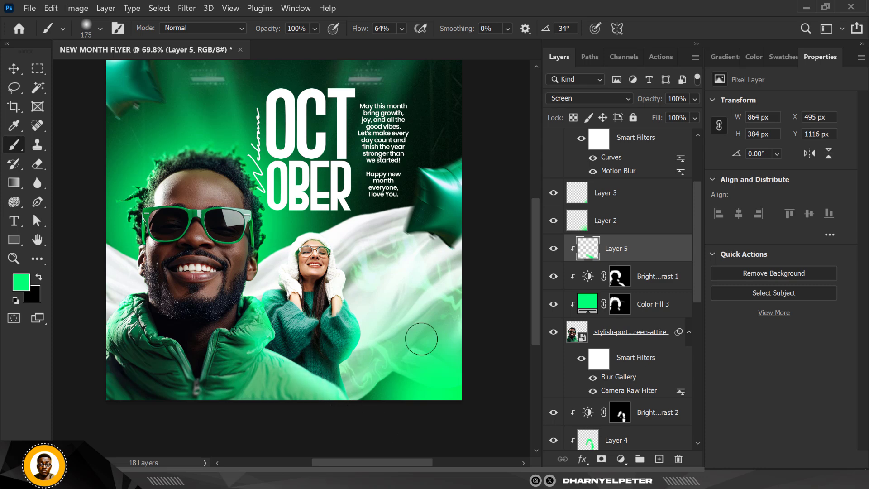
left_click(594, 100)
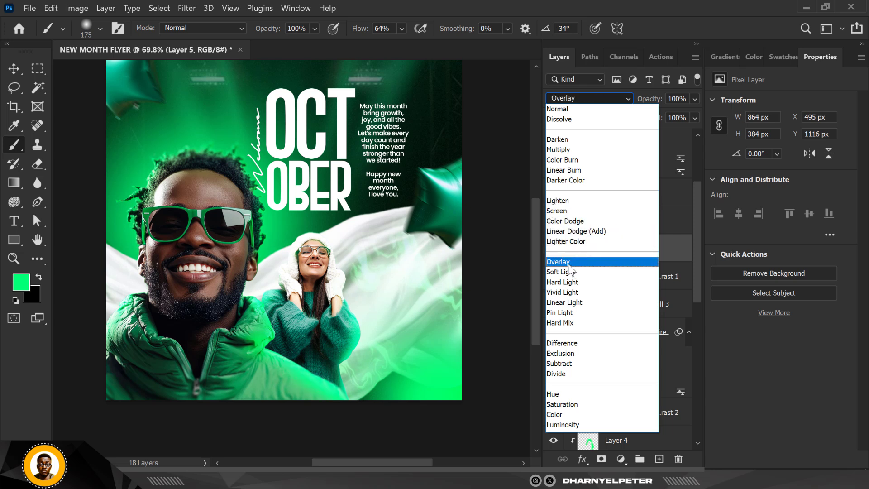
left_click(563, 212)
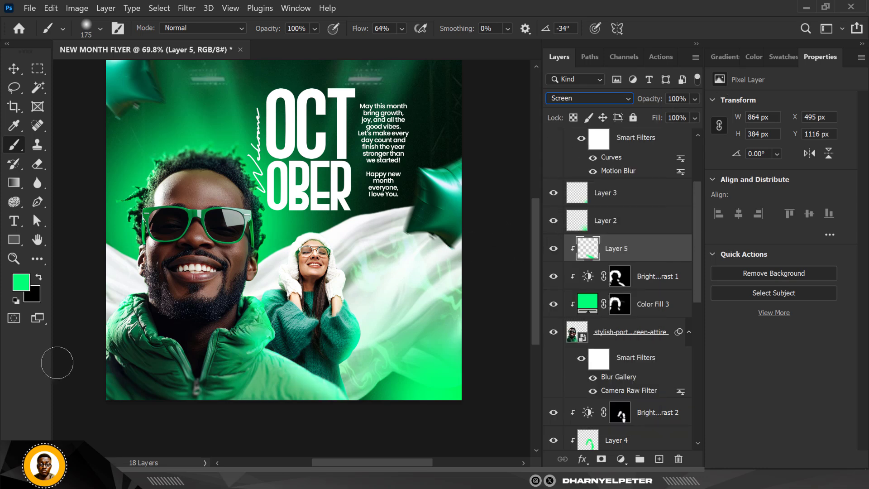
Step: Paint more green glow on the same clipped layer along the man's outer shoulder and around his hair
left_click(127, 319)
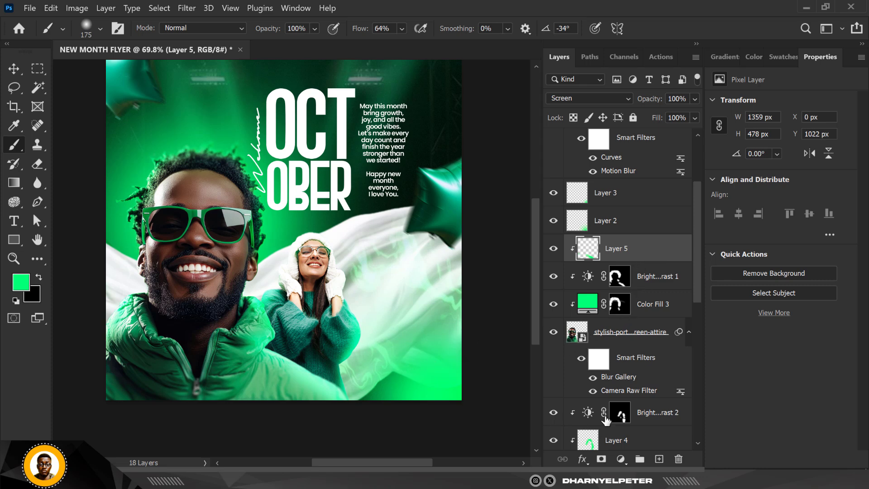
scroll(605, 420, "down", 5)
left_click(625, 285)
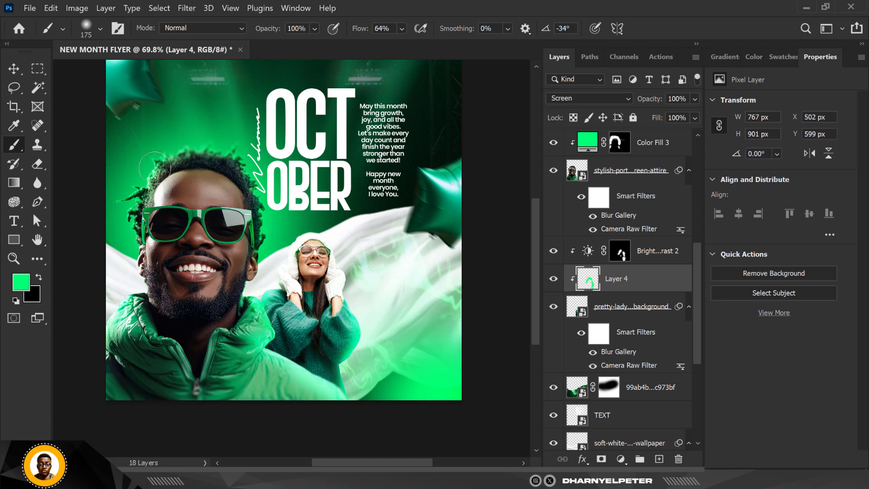
scroll(627, 252, "up", 5)
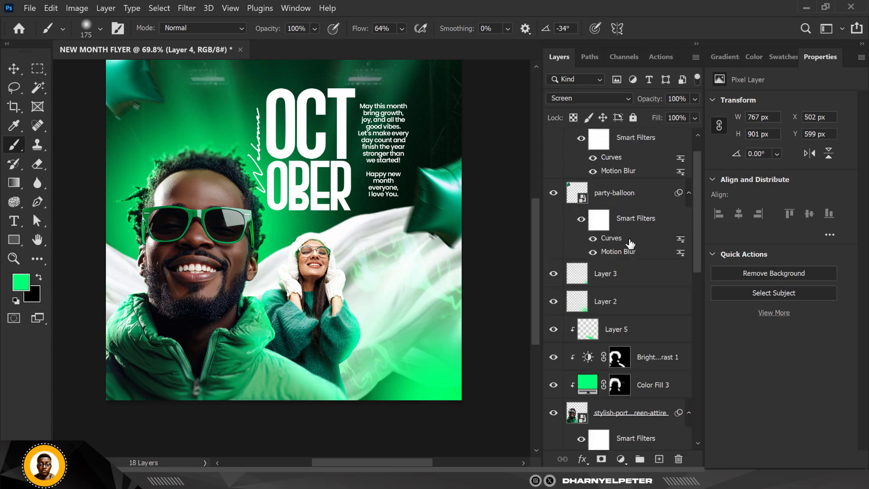
left_click(627, 329)
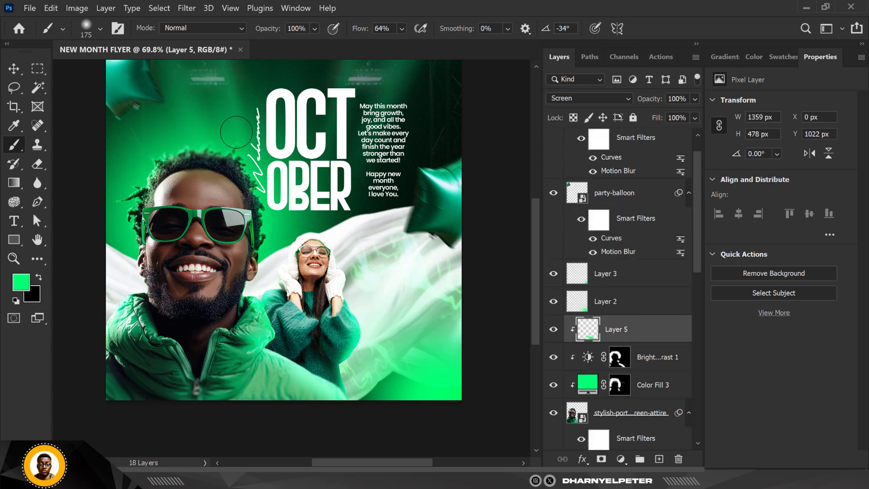
left_click_drag(264, 163, 291, 199)
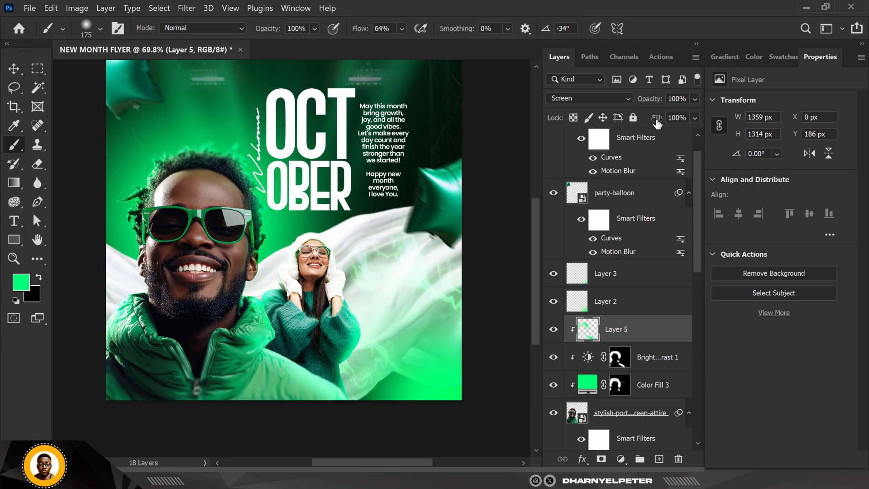
Step: Reduce the man's green glow layer to 54% opacity and check the whole flyer
left_click(693, 100)
left_click(14, 69)
scroll(248, 305, "down", 1)
scroll(310, 270, "down", 1)
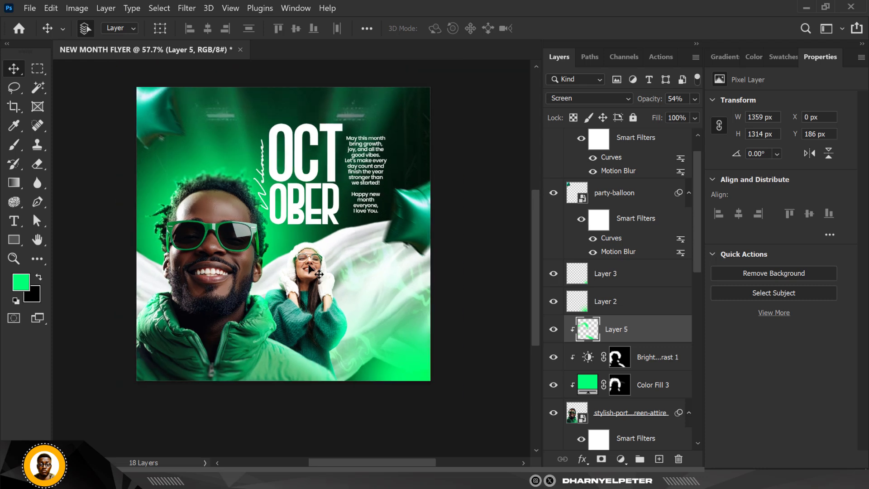
scroll(309, 267, "up", 3)
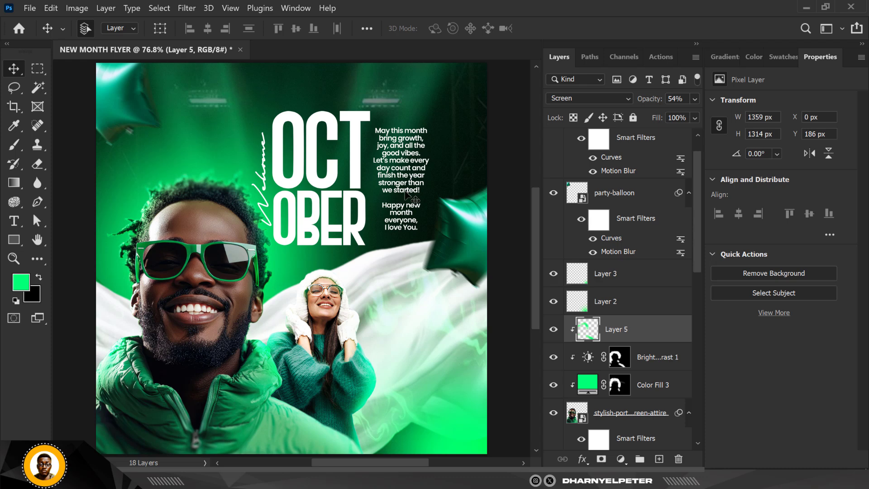
scroll(647, 347, "down", 3)
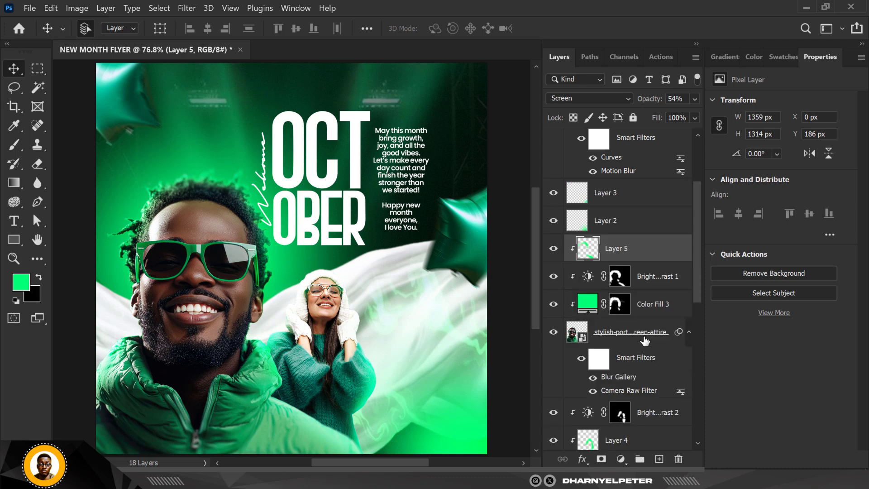
Step: Move the TEXT smart object up to Y 155 px and check its placement on the flyer
scroll(670, 312, "down", 7)
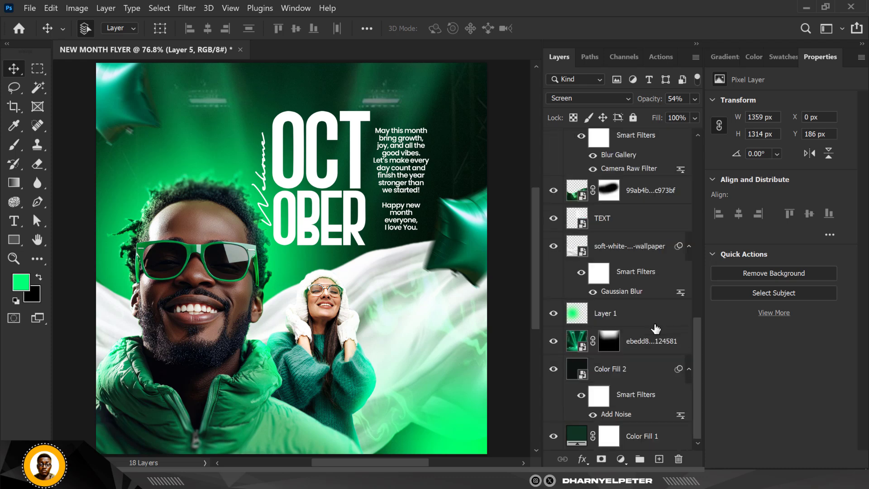
left_click(619, 390)
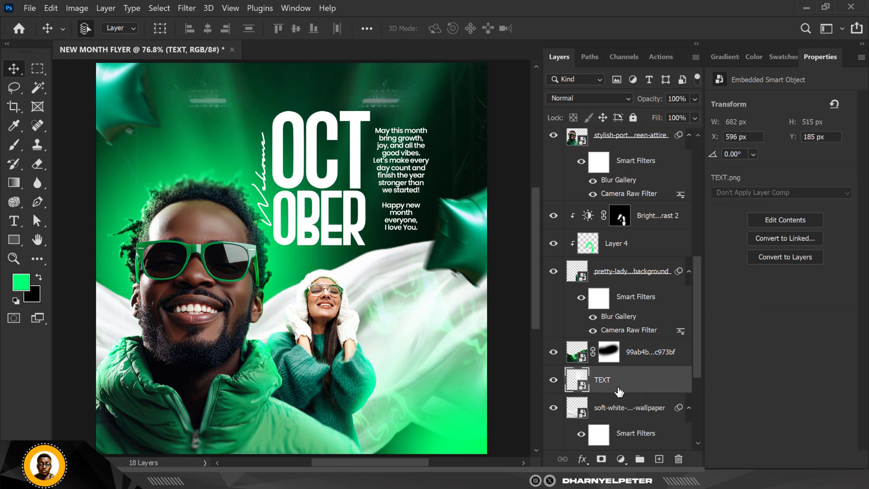
key("shift+Up")
key("shift+Up")
key("shift+Up")
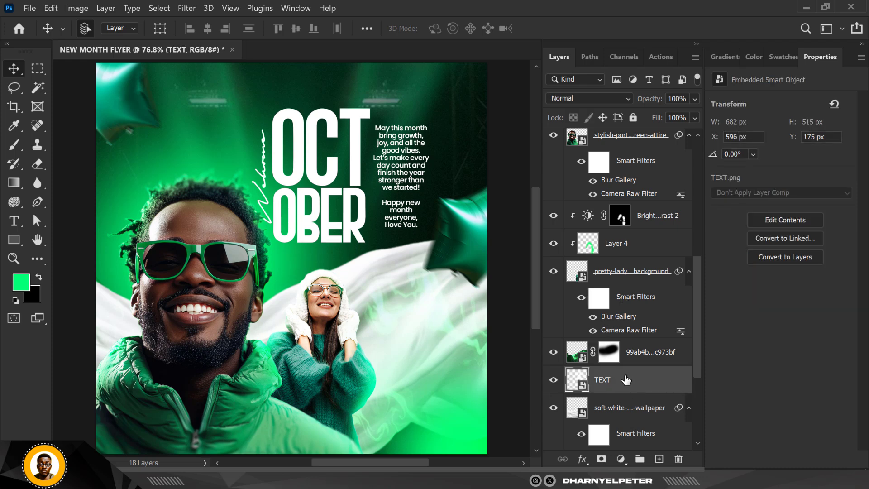
scroll(303, 205, "up", 1)
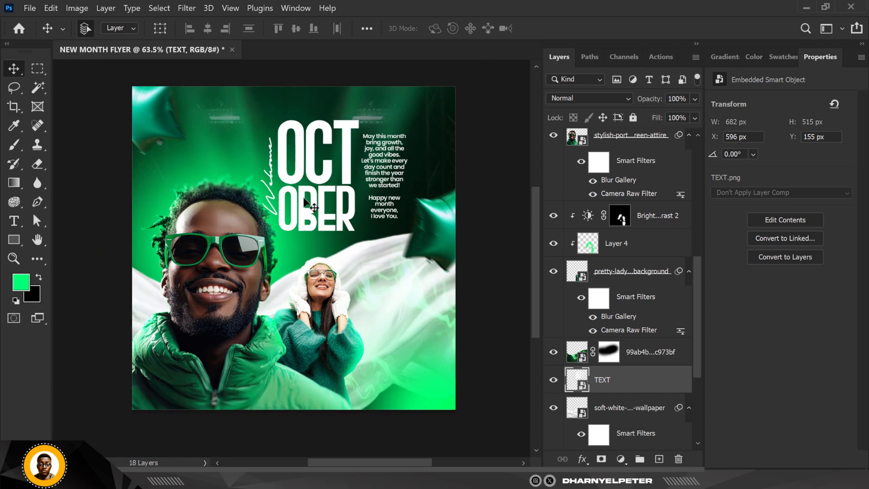
scroll(300, 206, "down", 2)
scroll(300, 204, "down", 1)
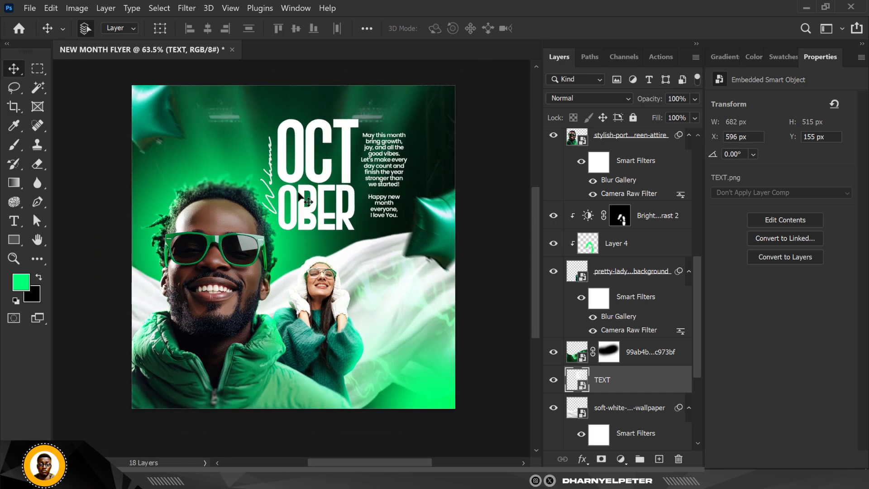
left_click(473, 135)
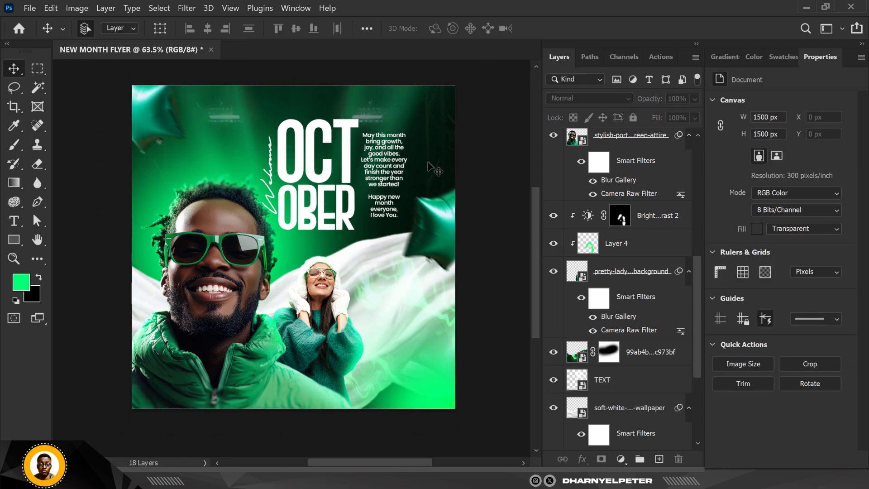
Step: Stamp all visible layers into a new layer above the party-balloon copy and convert it to a smart object
scroll(431, 168, "up", 2)
scroll(633, 154, "up", 5)
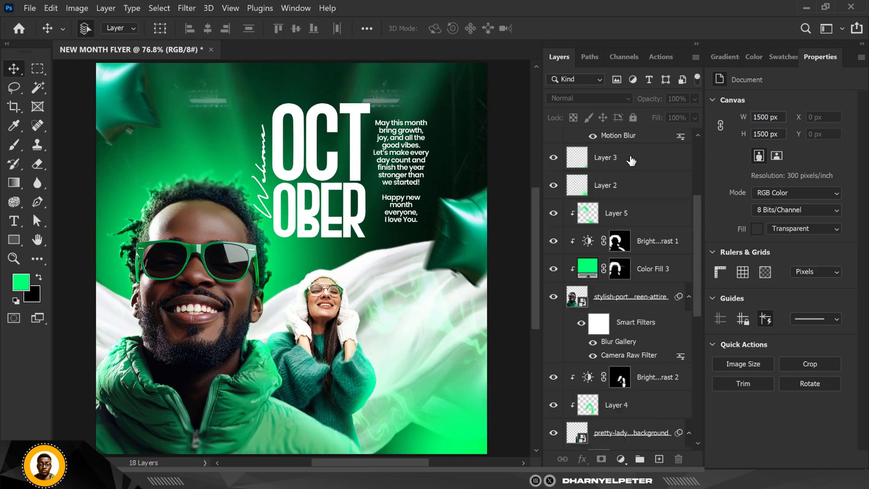
left_click(628, 149)
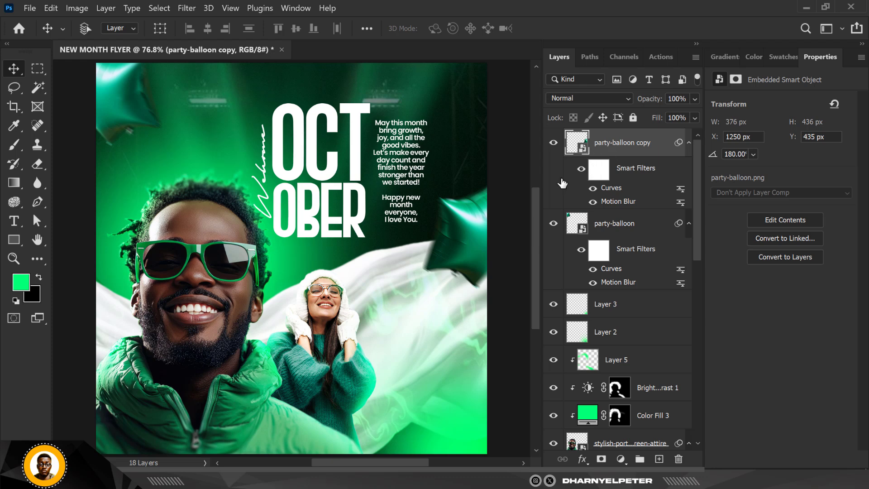
key("ctrl+alt+shift+e")
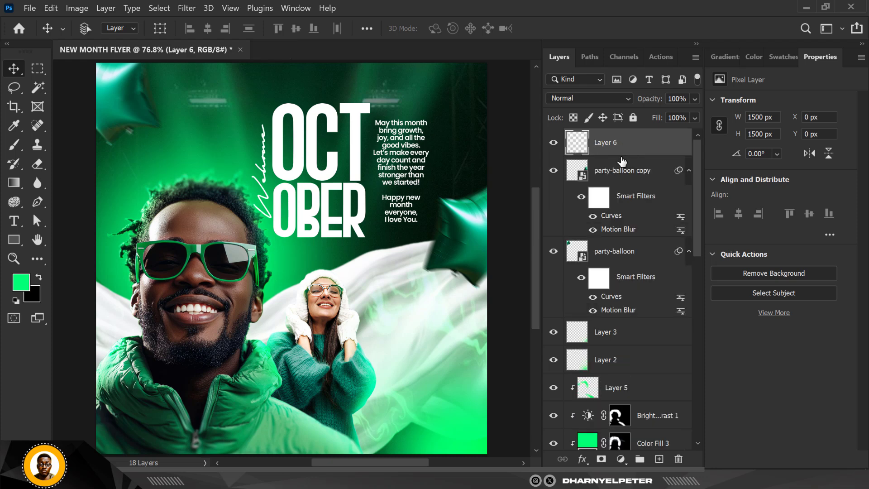
right_click(645, 150)
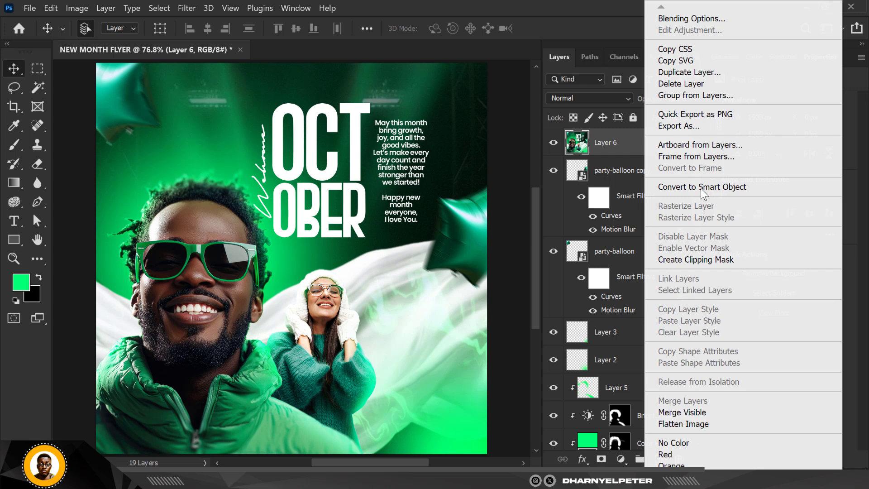
left_click(700, 187)
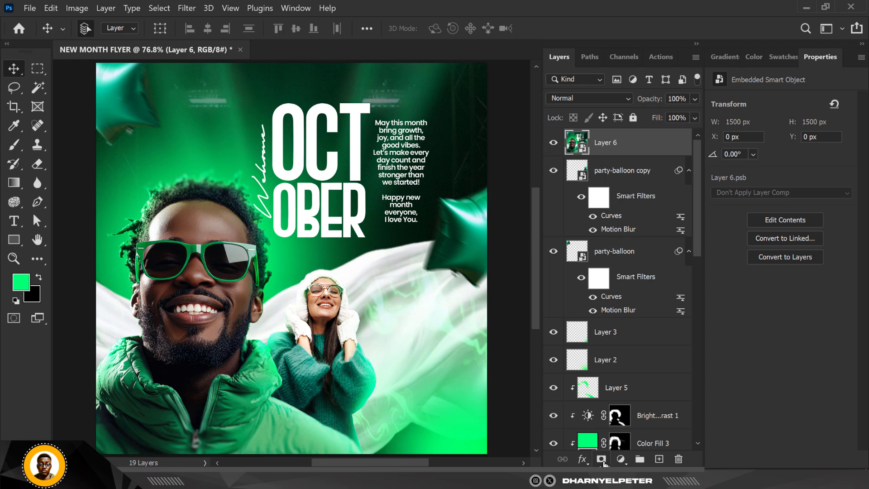
Step: Add a Color Balance adjustment above the stamped layer and shift its midtones toward green to +18
left_click(627, 460)
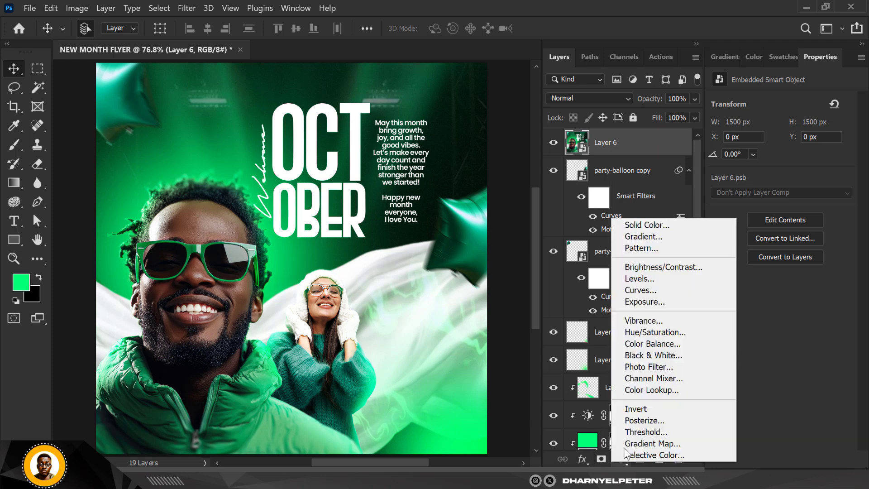
left_click(660, 343)
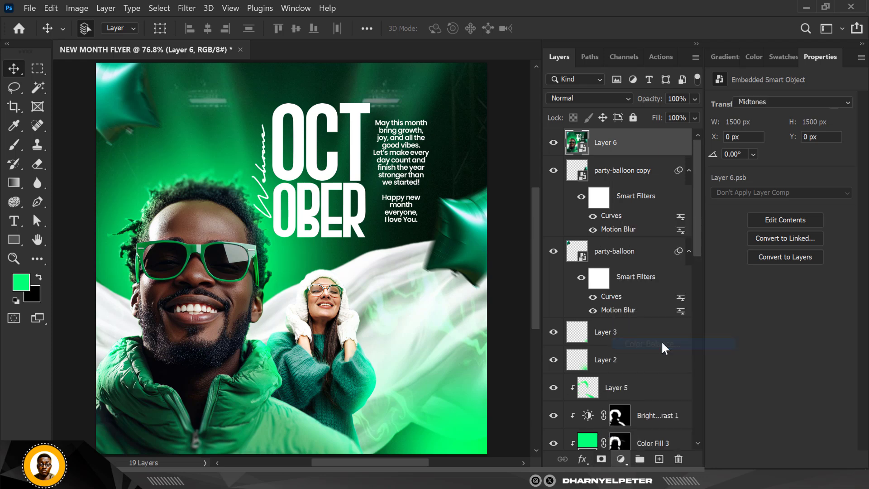
scroll(339, 199, "down", 2)
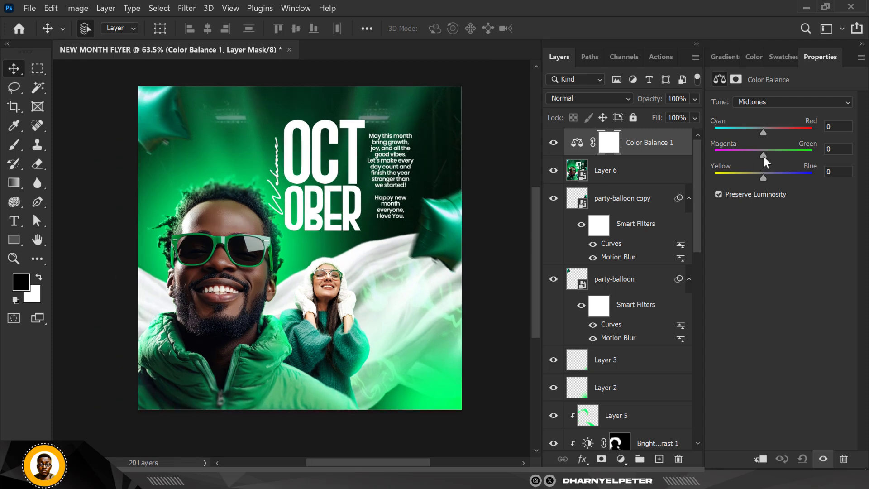
left_click_drag(764, 156, 772, 157)
Step: Shift the Color Balance shadows toward green to about +10
left_click(770, 101)
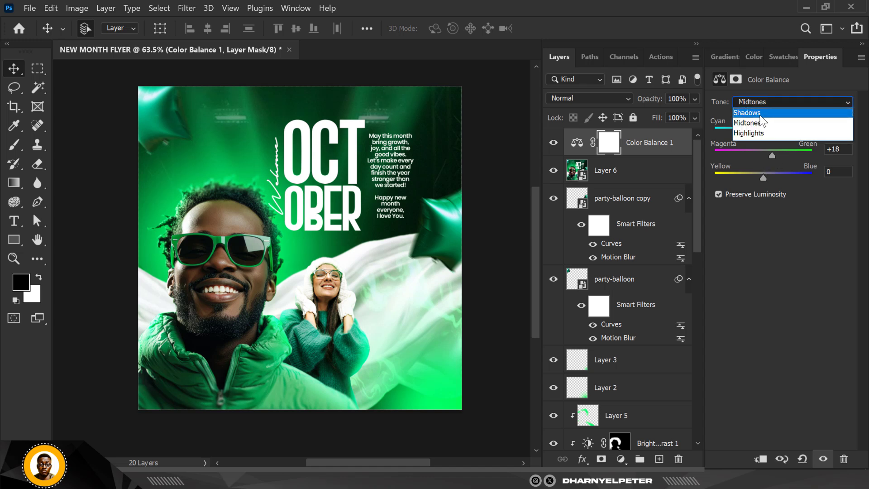
left_click(769, 111)
left_click_drag(763, 153, 767, 150)
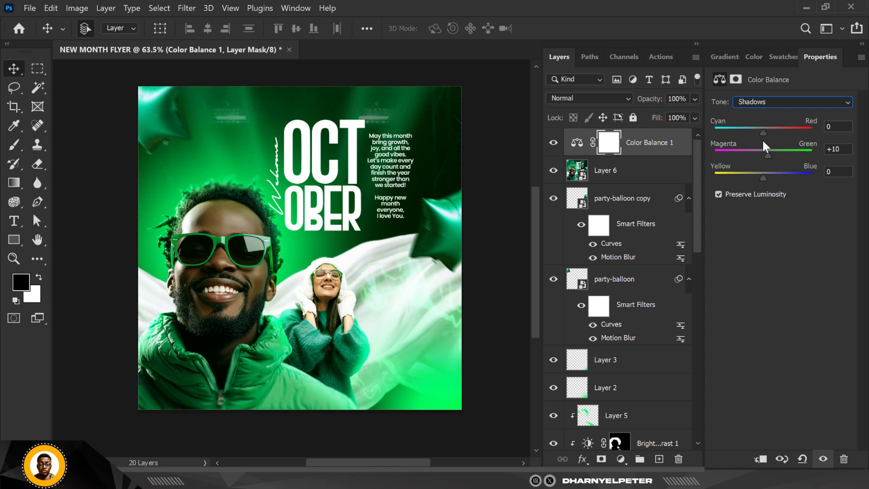
left_click_drag(767, 154, 765, 178)
Step: Shift the Color Balance highlights toward green to +11 and check the whole flyer
left_click(762, 102)
left_click(751, 137)
left_click_drag(762, 156, 768, 156)
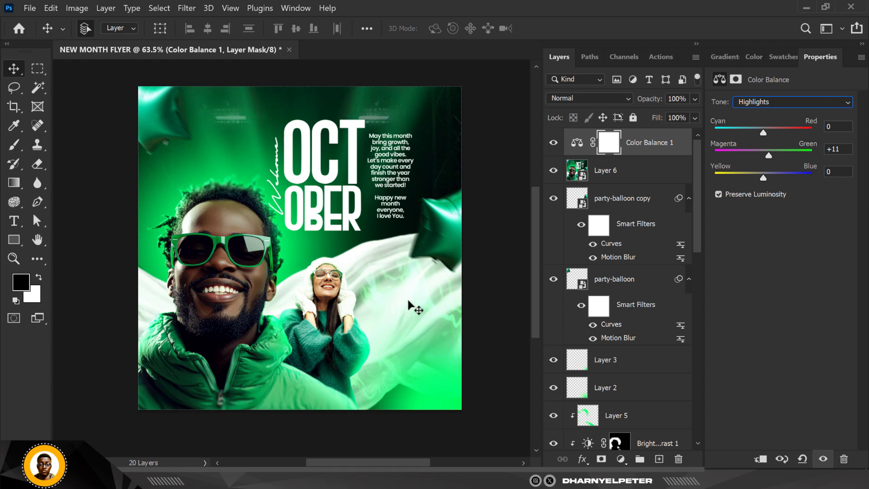
left_click(509, 183)
scroll(491, 194, "up", 2)
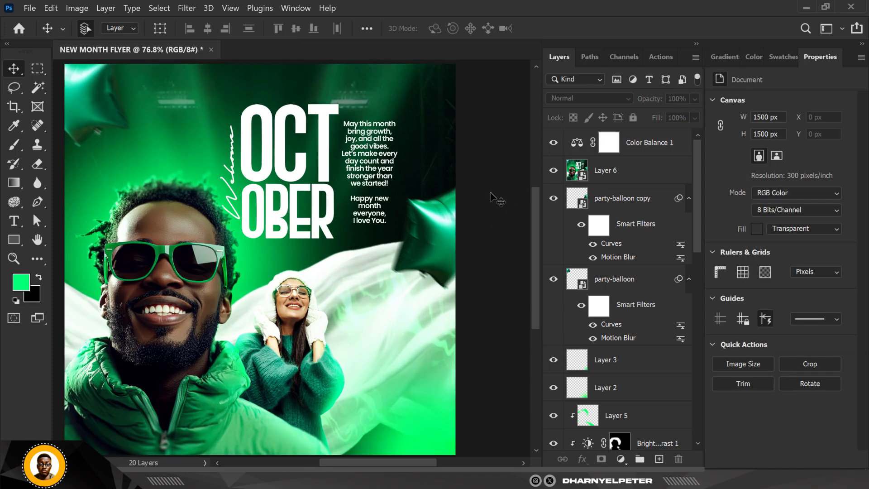
scroll(491, 194, "down", 1)
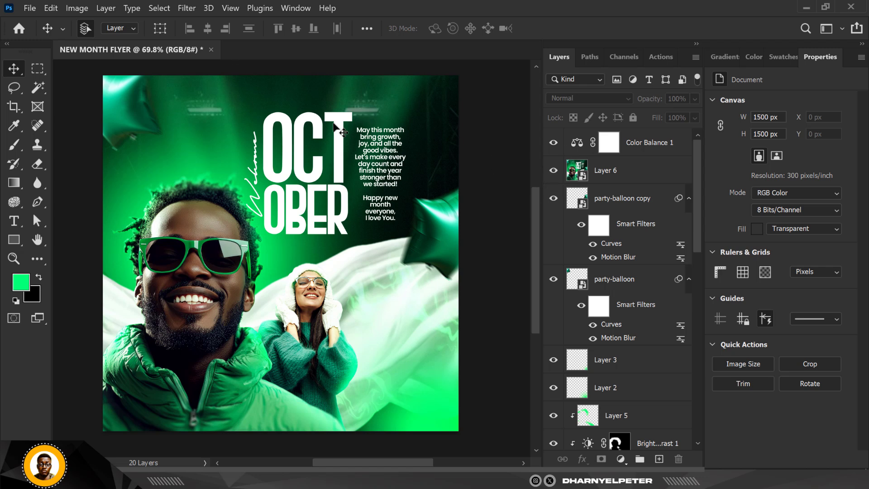
Step: Add a Curves adjustment above Color Balance 1 and darken the image with a curve point at input 148, output 124
left_click(380, 92)
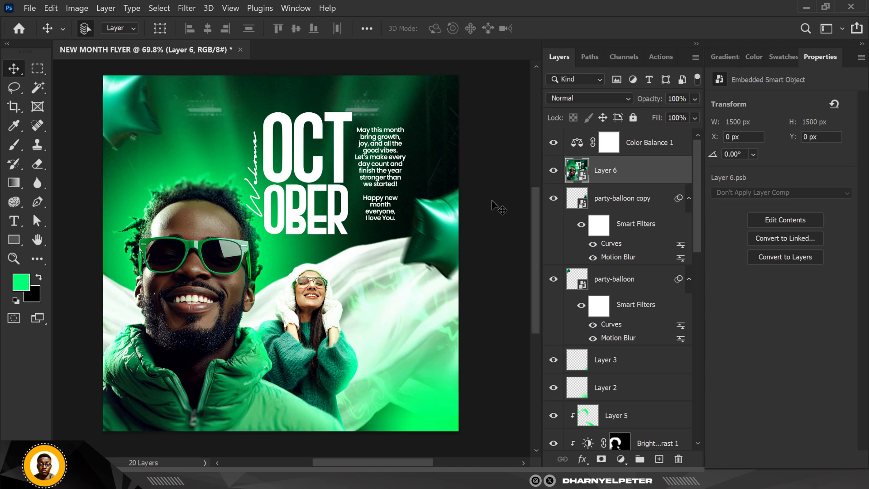
left_click(666, 145)
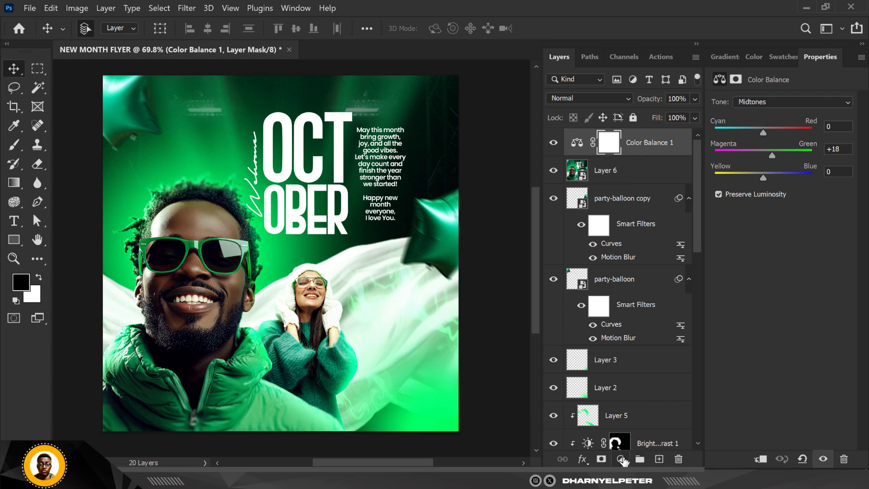
left_click(622, 459)
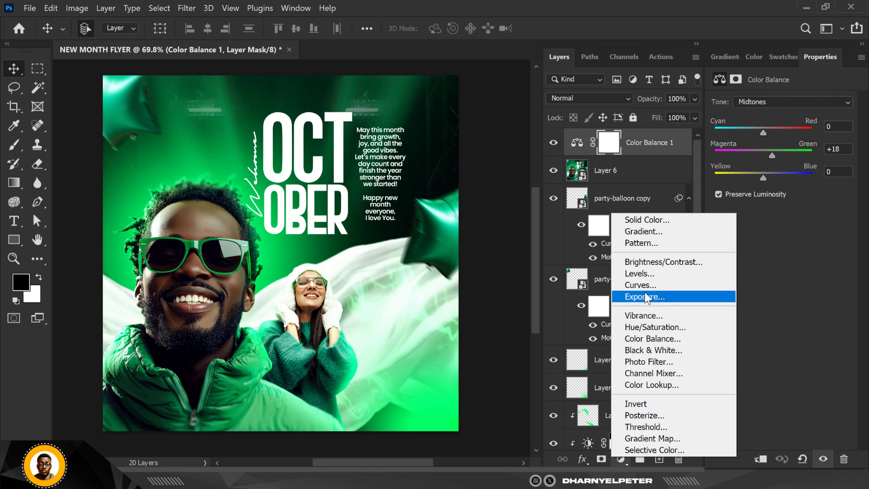
left_click(644, 284)
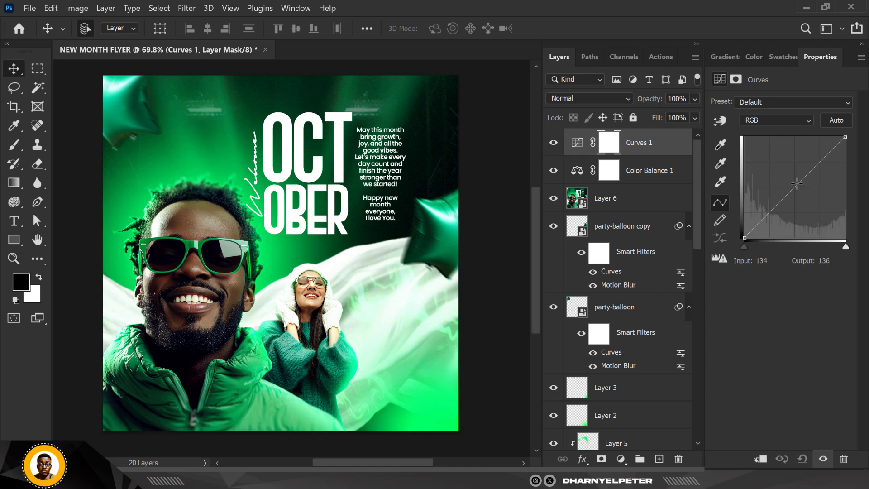
left_click(796, 182)
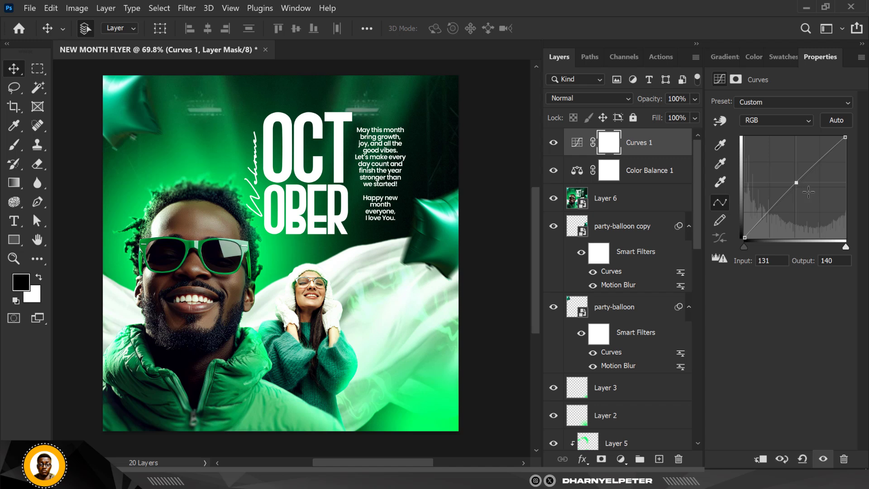
left_click_drag(796, 182, 809, 192)
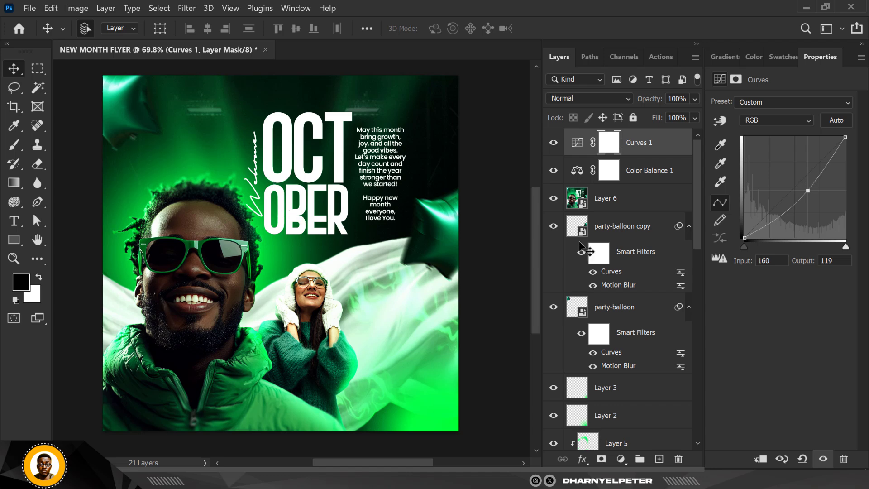
left_click_drag(807, 191, 802, 189)
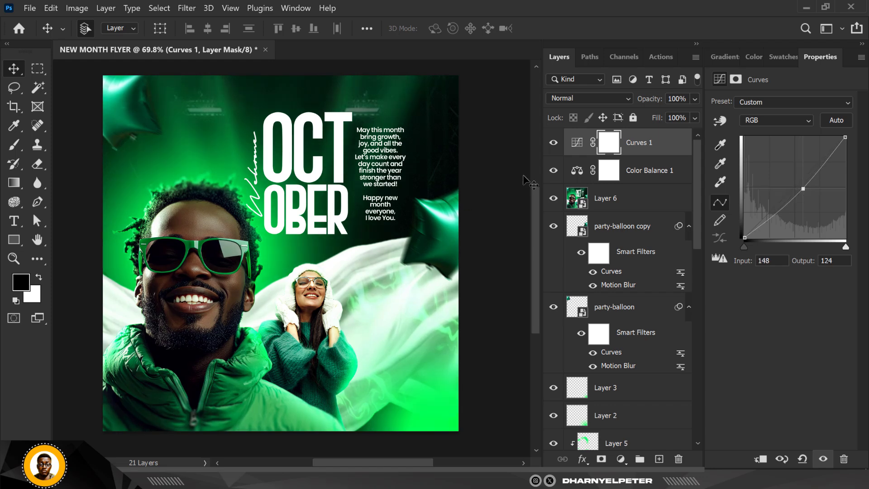
Step: Invert the Curves mask to black and paint white over the man's jacket with a soft 175 px brush
left_click(608, 144)
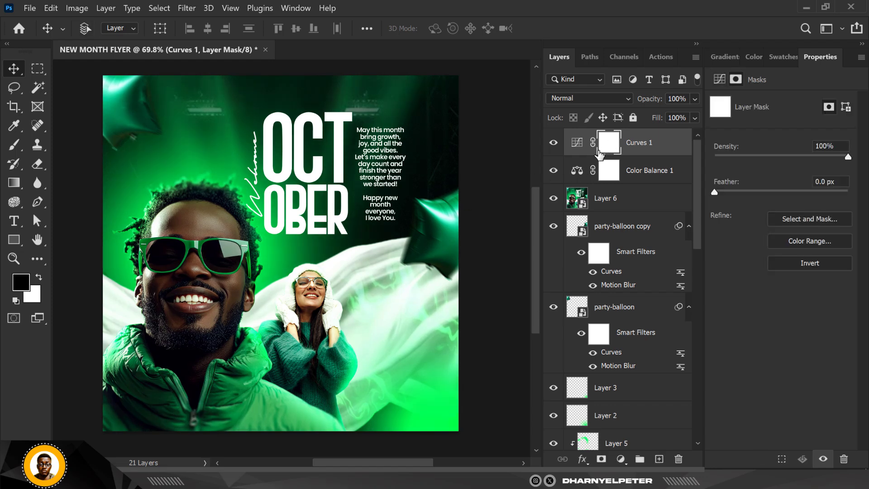
key("ctrl+i")
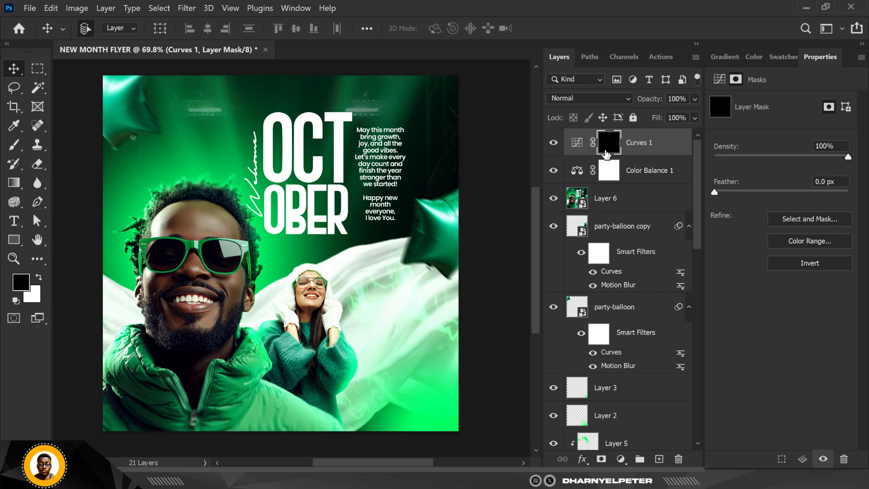
left_click(38, 276)
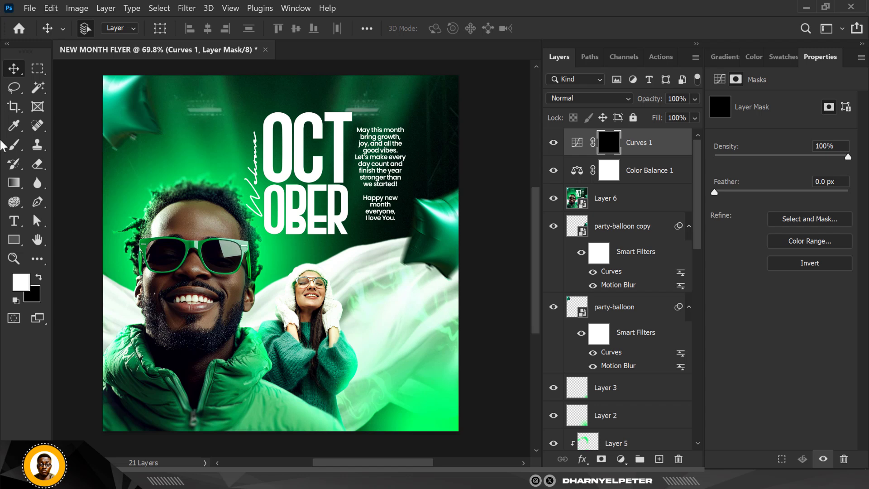
left_click(13, 144)
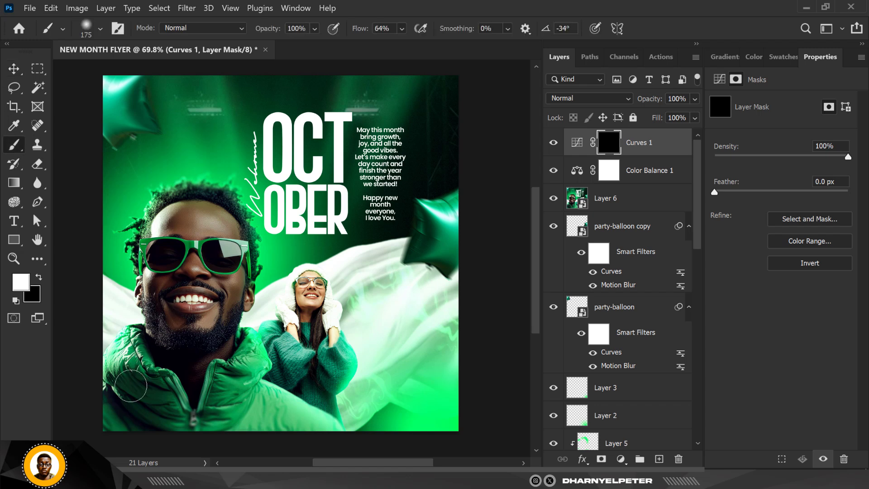
mouse_move(152, 403)
left_mouse_down()
mouse_move(176, 434)
mouse_move(169, 405)
mouse_move(107, 425)
mouse_move(208, 418)
left_mouse_up()
left_click_drag(239, 373, 232, 376)
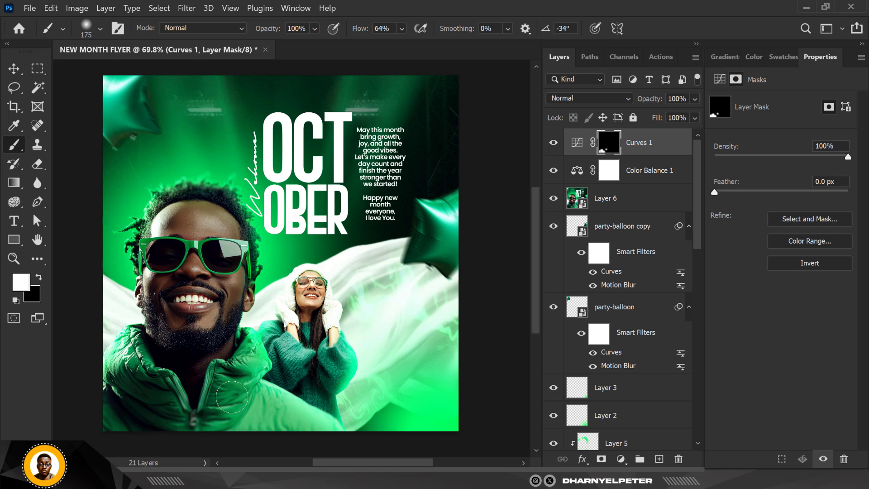
left_click_drag(223, 418, 257, 436)
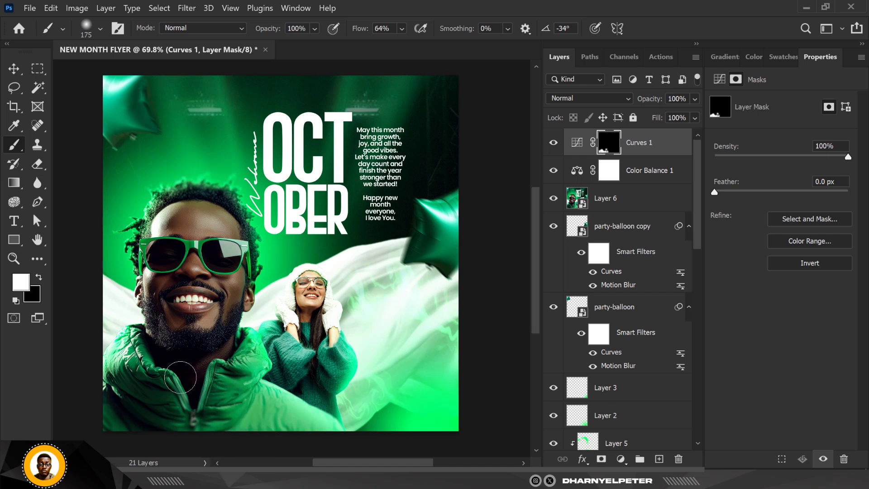
Step: Paint white on the Curves mask over the man's face and hair and the flyer's upper-left balloon
left_click(199, 271)
left_click_drag(169, 200, 147, 216)
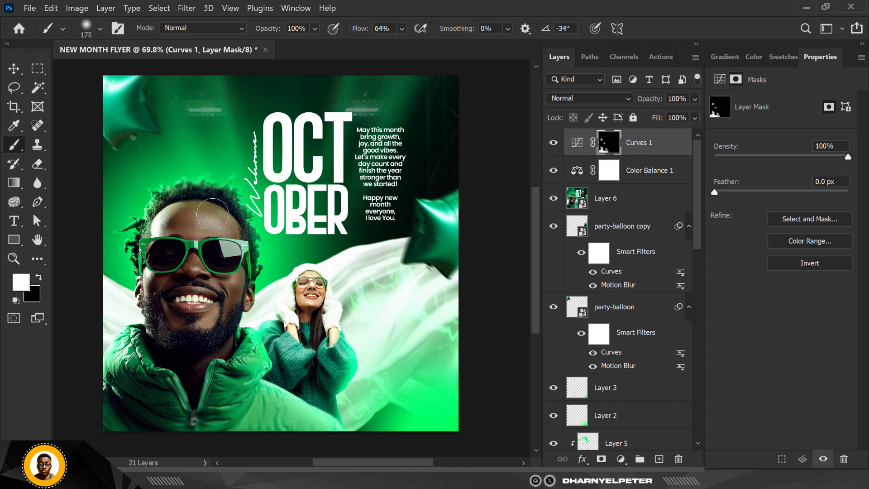
left_click_drag(231, 221, 243, 234)
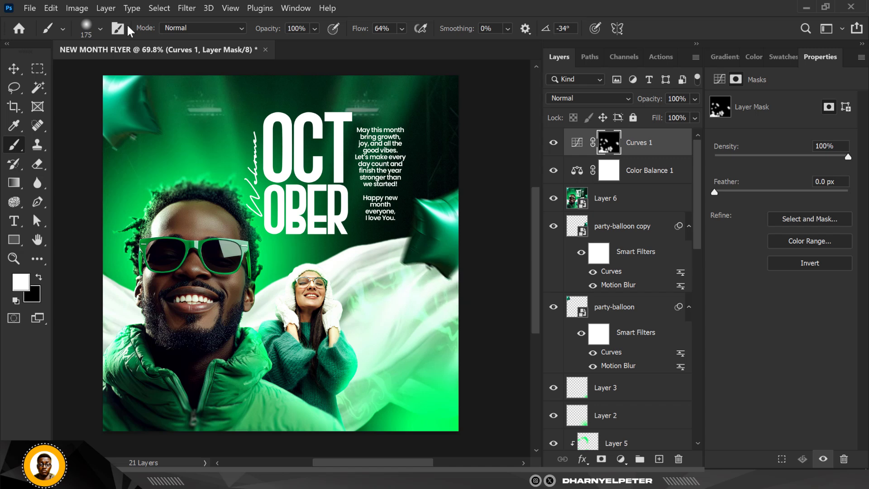
mouse_move(143, 94)
left_mouse_down()
mouse_move(155, 132)
mouse_move(157, 212)
mouse_move(139, 133)
mouse_move(125, 156)
left_mouse_up()
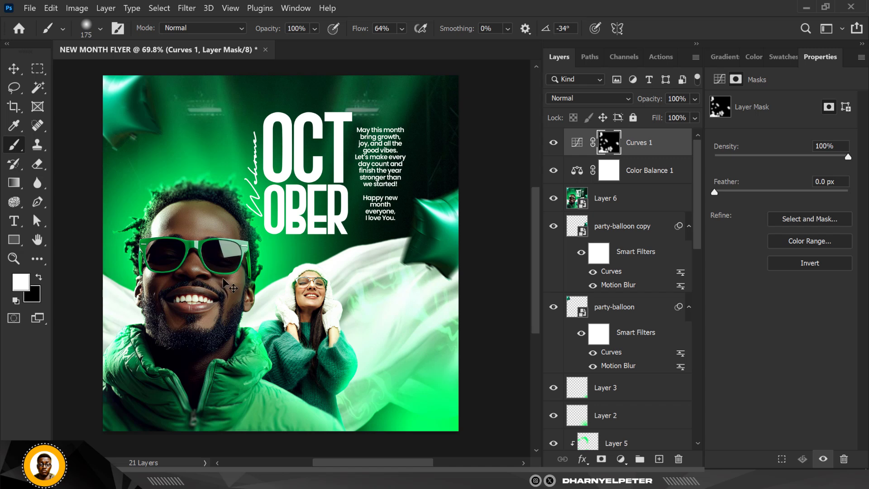
Step: Dab white on the Curves 1 mask over the upper-left balloon and compare the flyer with the adjustment hidden and shown
left_click(132, 147)
left_click(553, 144)
left_click(554, 144)
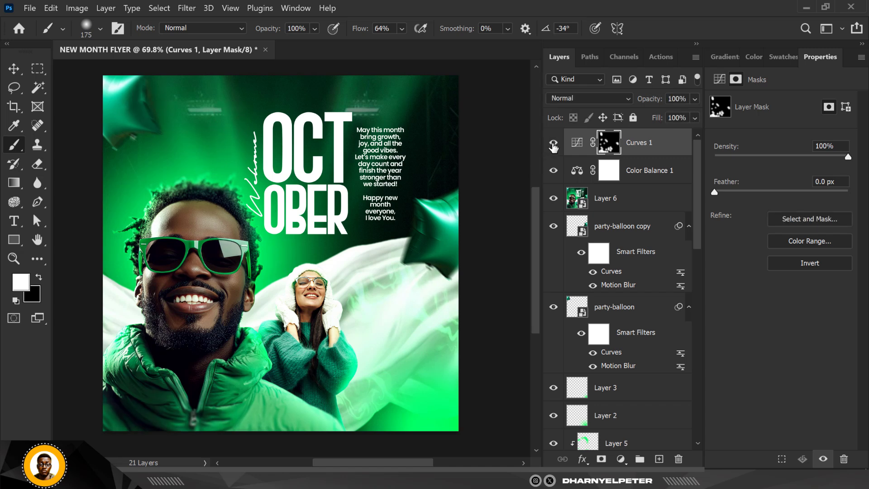
scroll(137, 114, "up", 2)
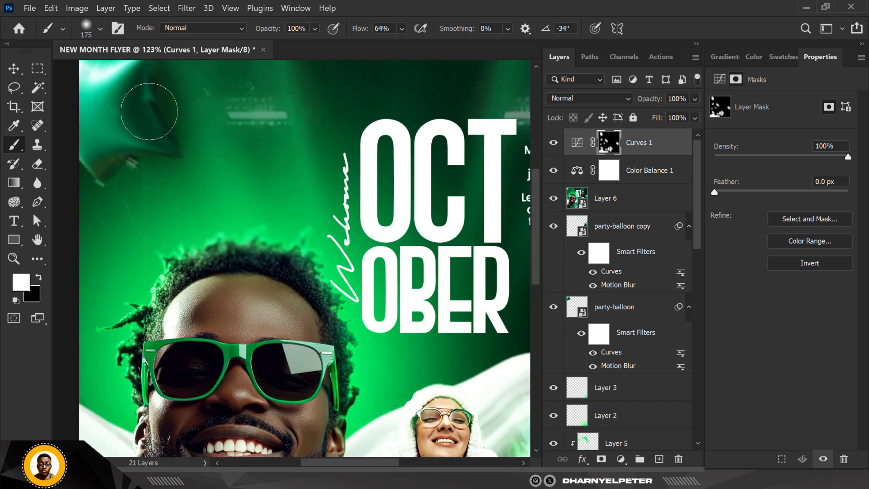
scroll(159, 125, "down", 10)
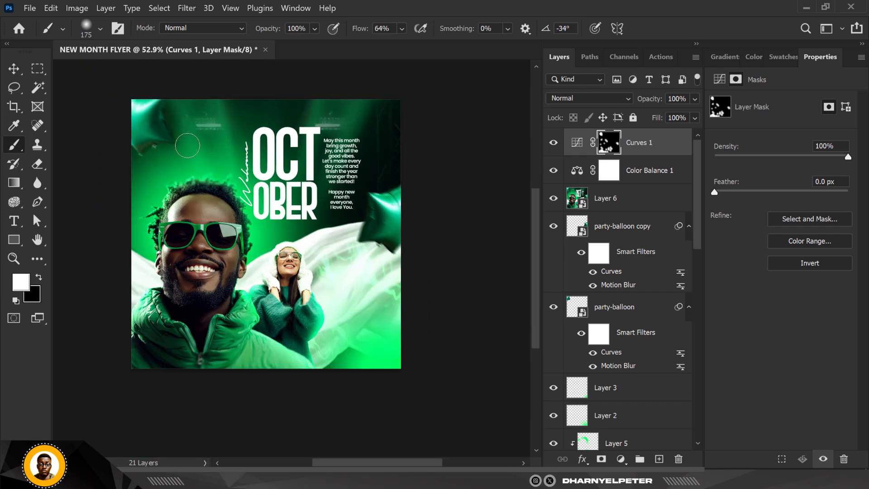
scroll(195, 146, "up", 2)
scroll(205, 141, "up", 2)
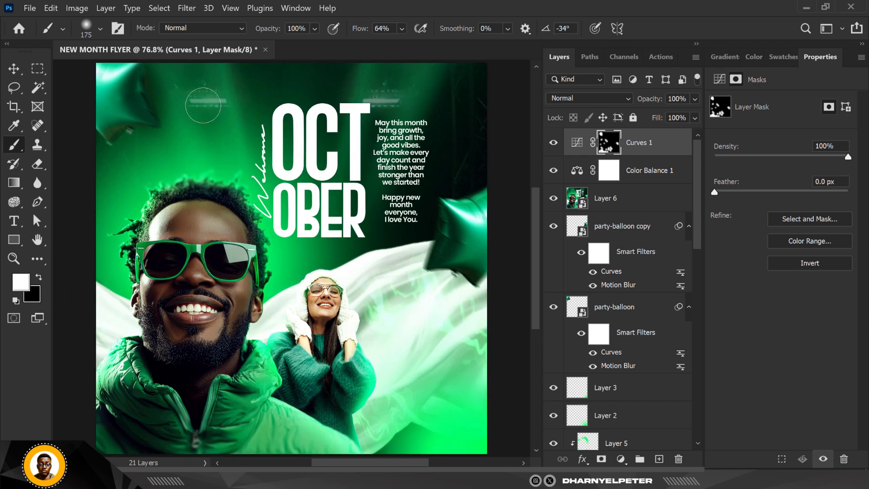
Step: Lower the Curves 1 adjustment's opacity to 75% and compare the flyer with the adjustment hidden and shown
left_click(14, 68)
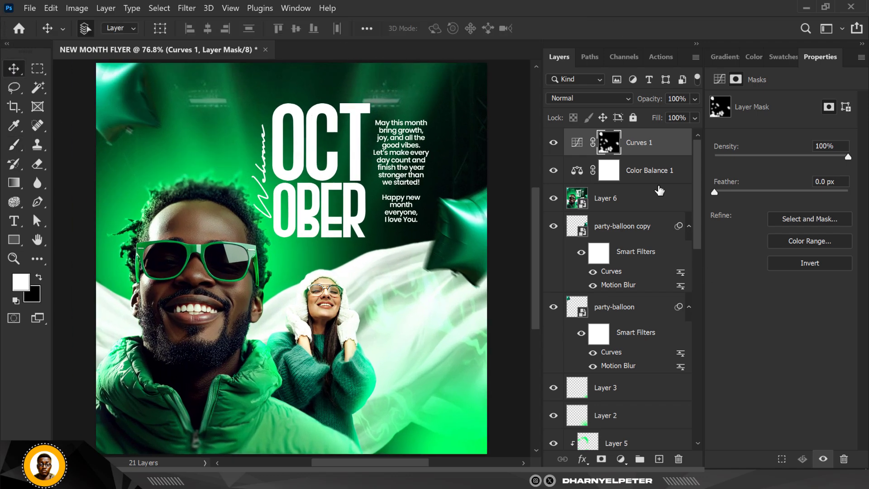
left_click(553, 143)
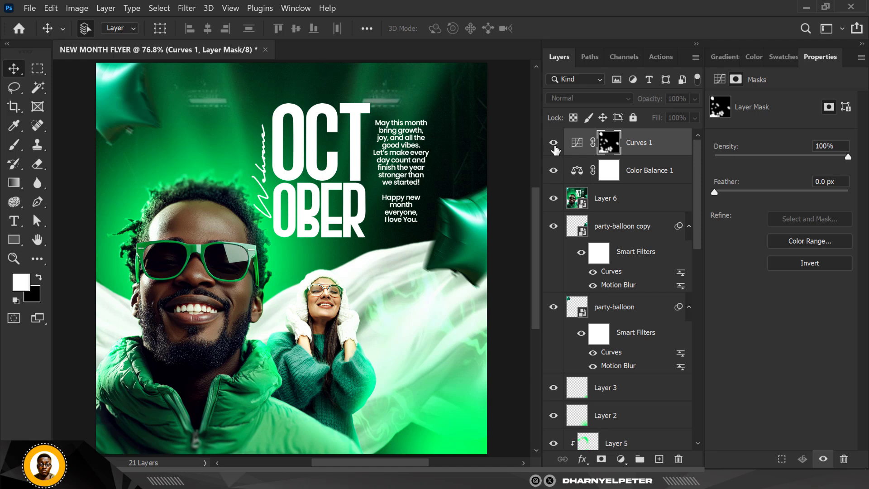
left_click(553, 144)
left_click(694, 99)
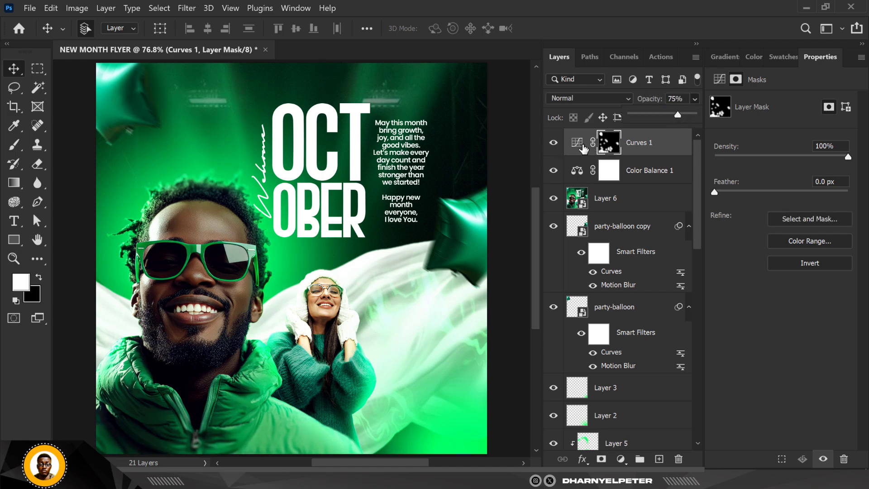
left_click(553, 144)
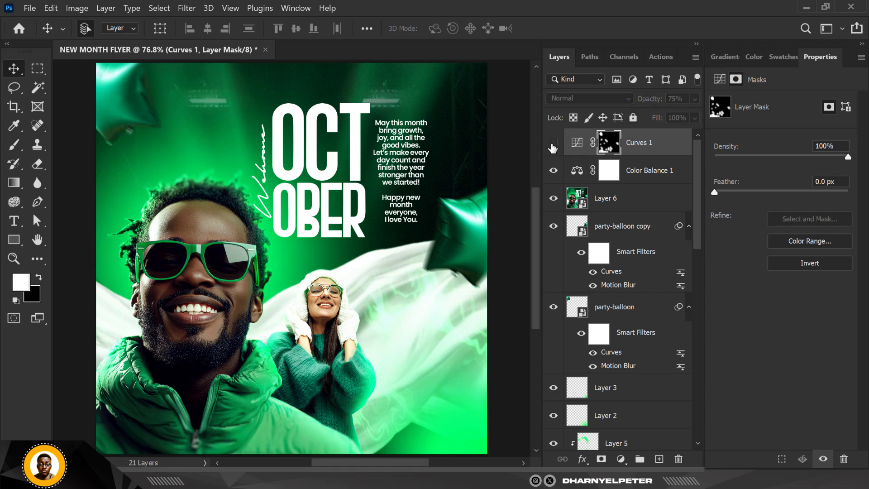
left_click(552, 145)
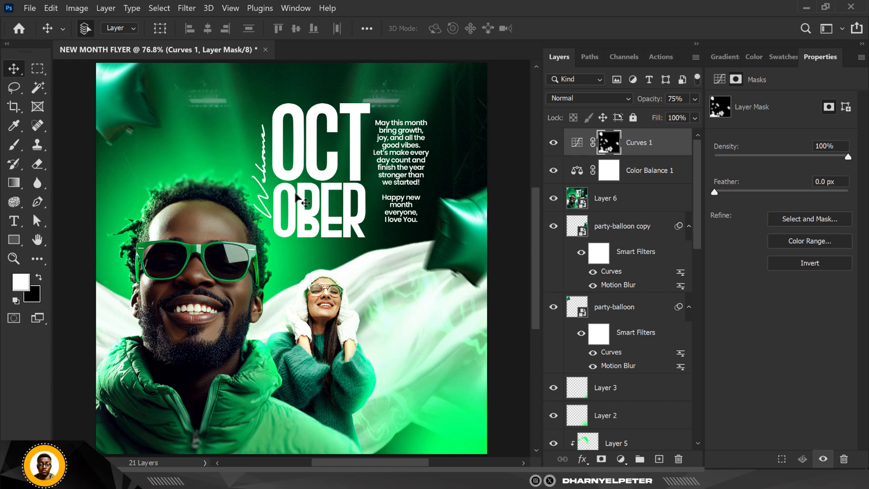
scroll(295, 194, "down", 1)
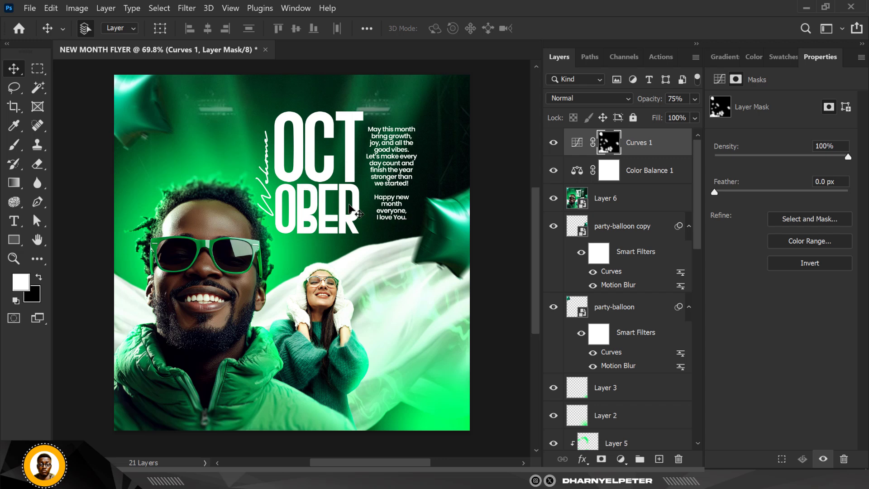